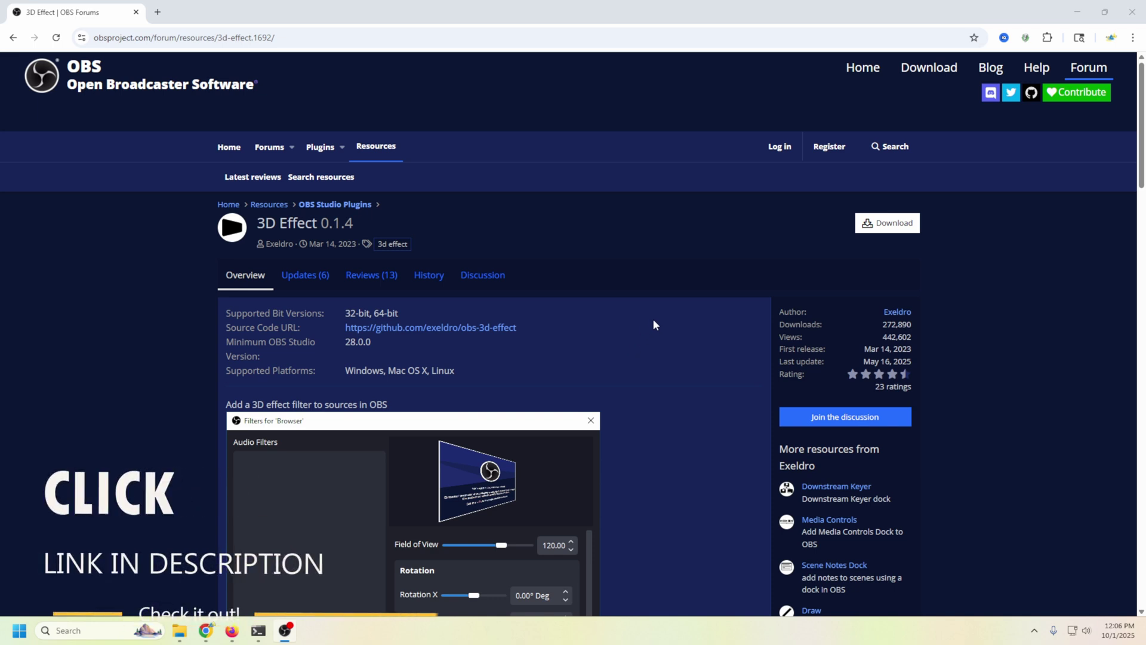
Open the 3D Effect 0.1.4 file list with its Windows, installer, Linux and macOS zips.
{"action": "left_click", "coordinate": [899, 225]}
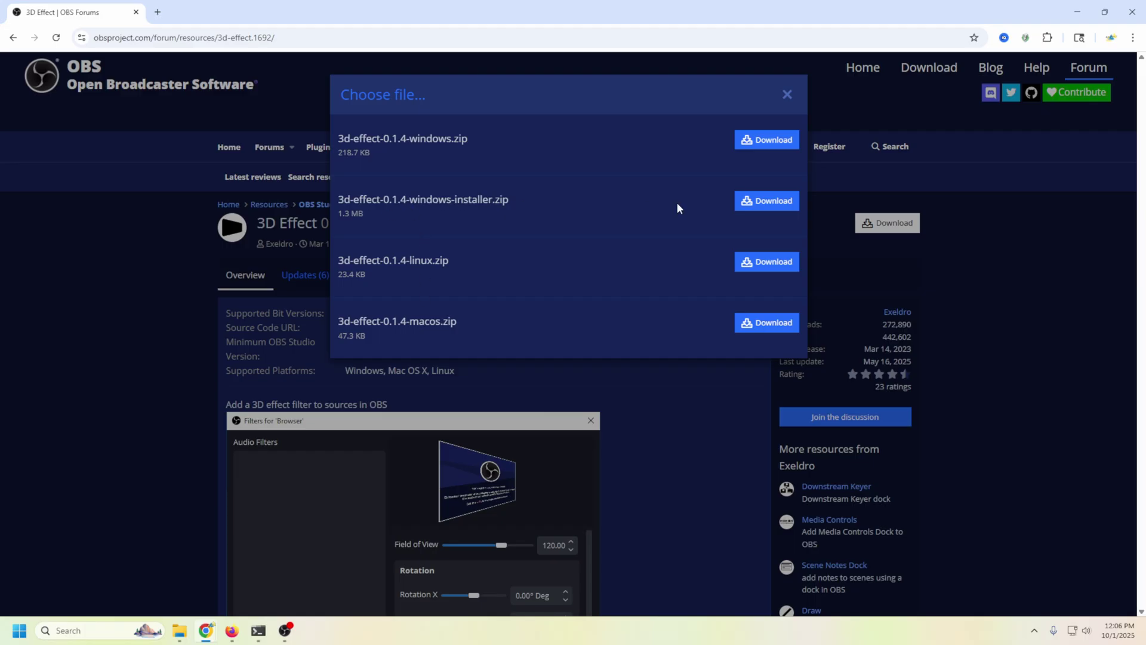
Download 3d-effect-0.1.4-windows-installer.zip and bring up the Downloads folder.
{"action": "left_click", "coordinate": [762, 201]}
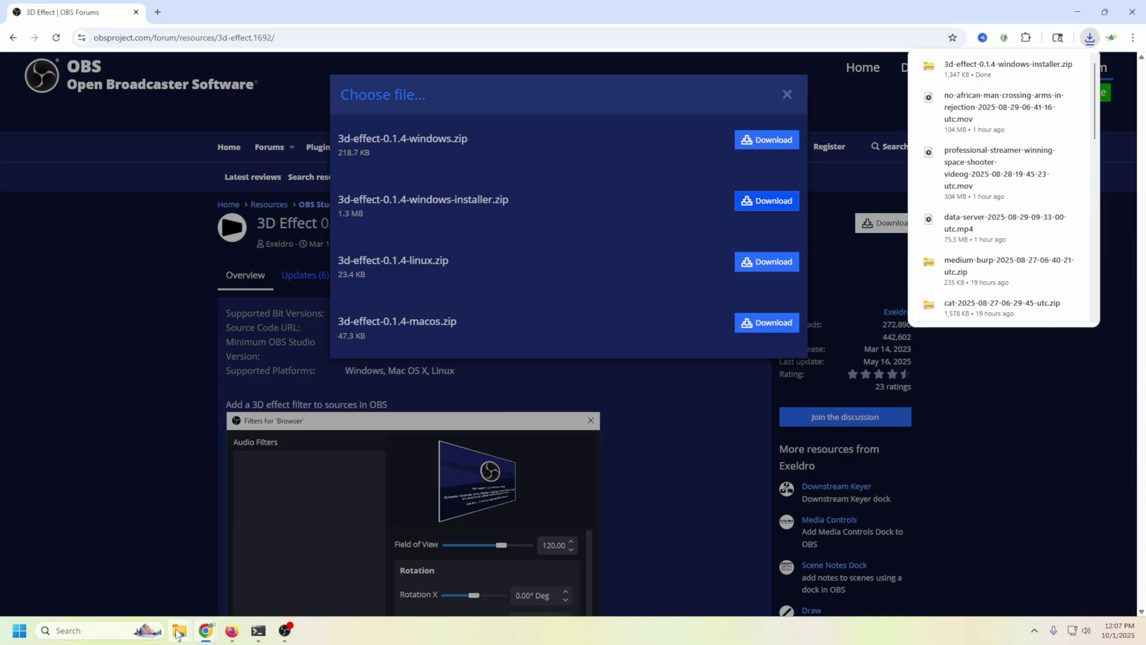
{"action": "mouse_move", "coordinate": [178, 634]}
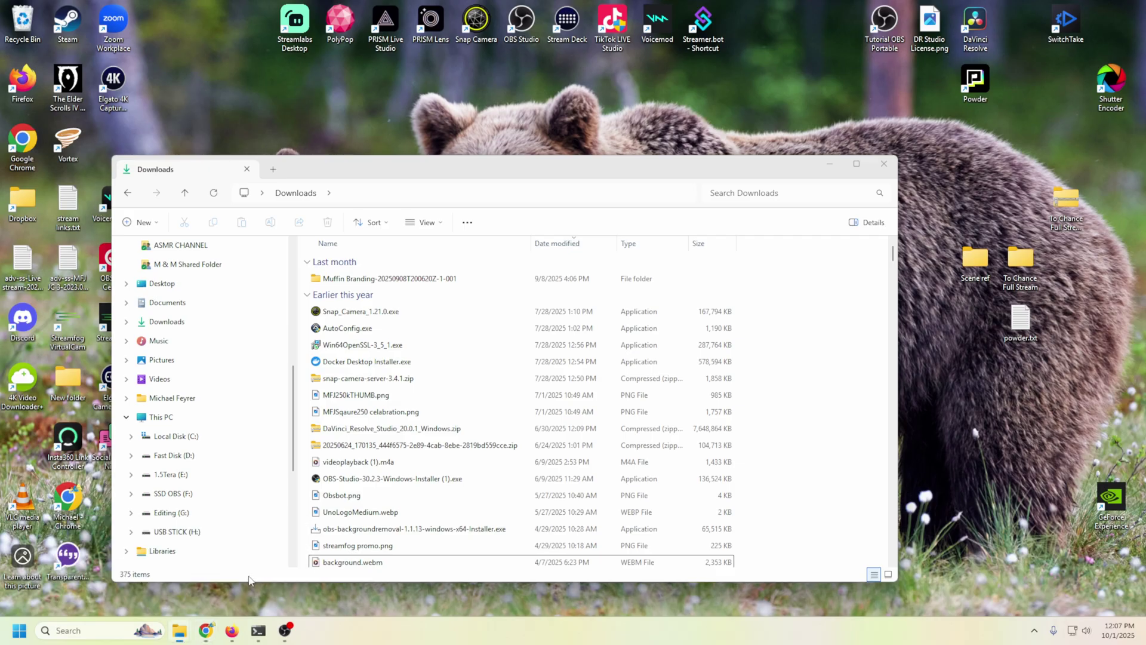
Extract the installer zip and launch 3d-effect-0.1.4-windows-installer.exe past the protection warning.
{"action": "left_click", "coordinate": [245, 570]}
{"action": "right_click", "coordinate": [371, 294]}
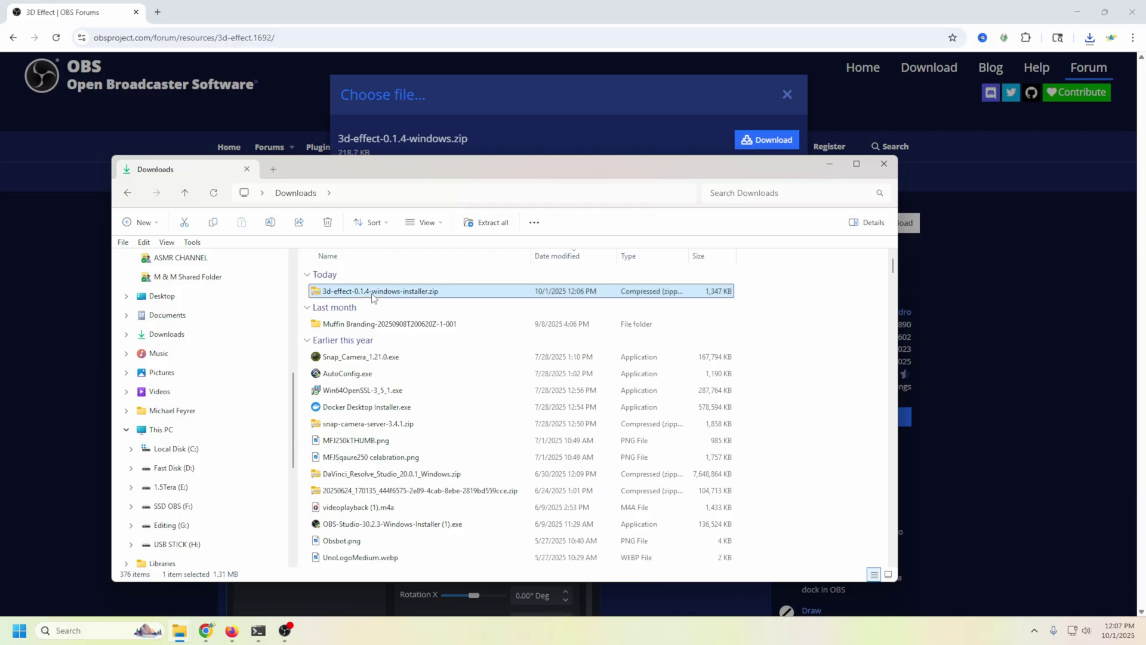
{"action": "left_click", "coordinate": [417, 400]}
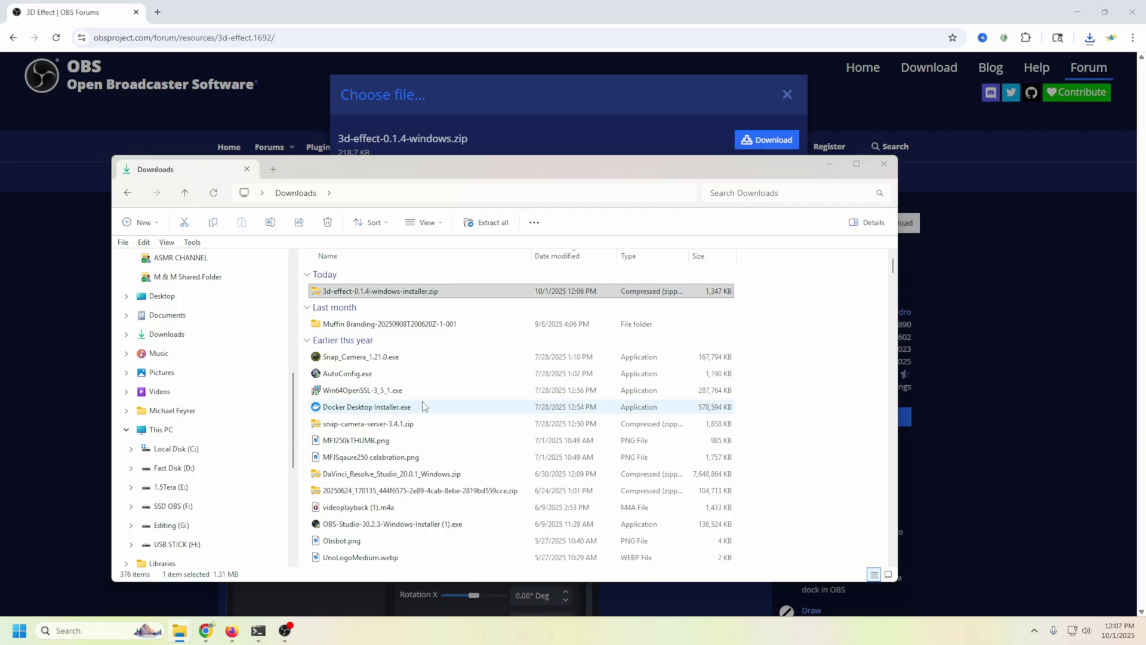
{"action": "left_click", "coordinate": [663, 434]}
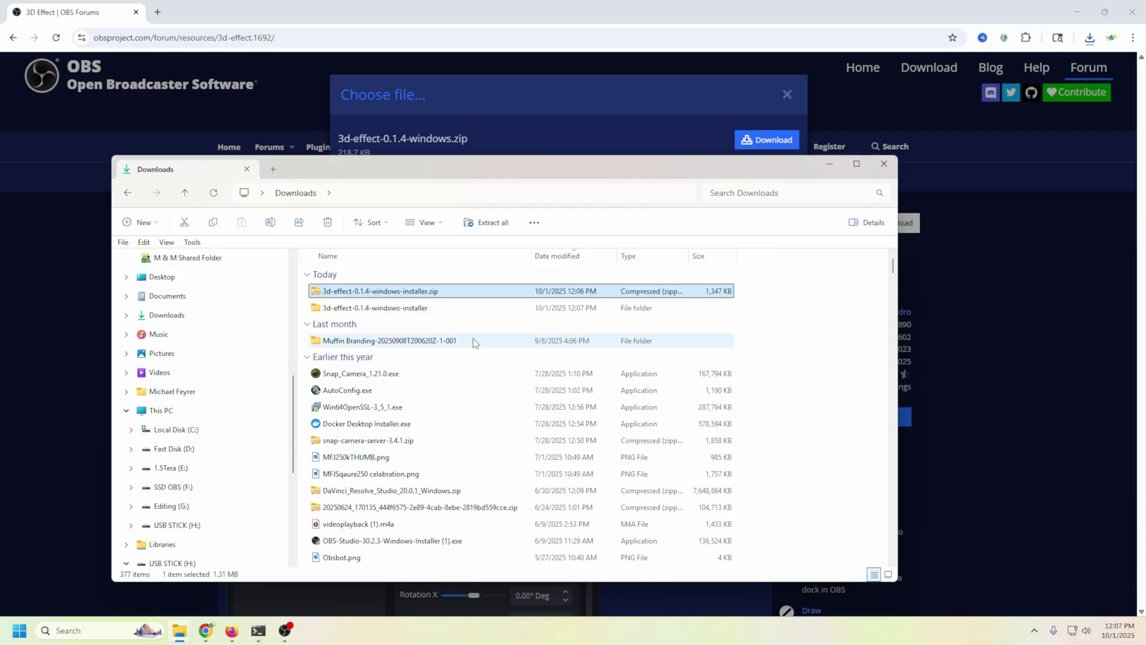
{"action": "double_click", "coordinate": [376, 291]}
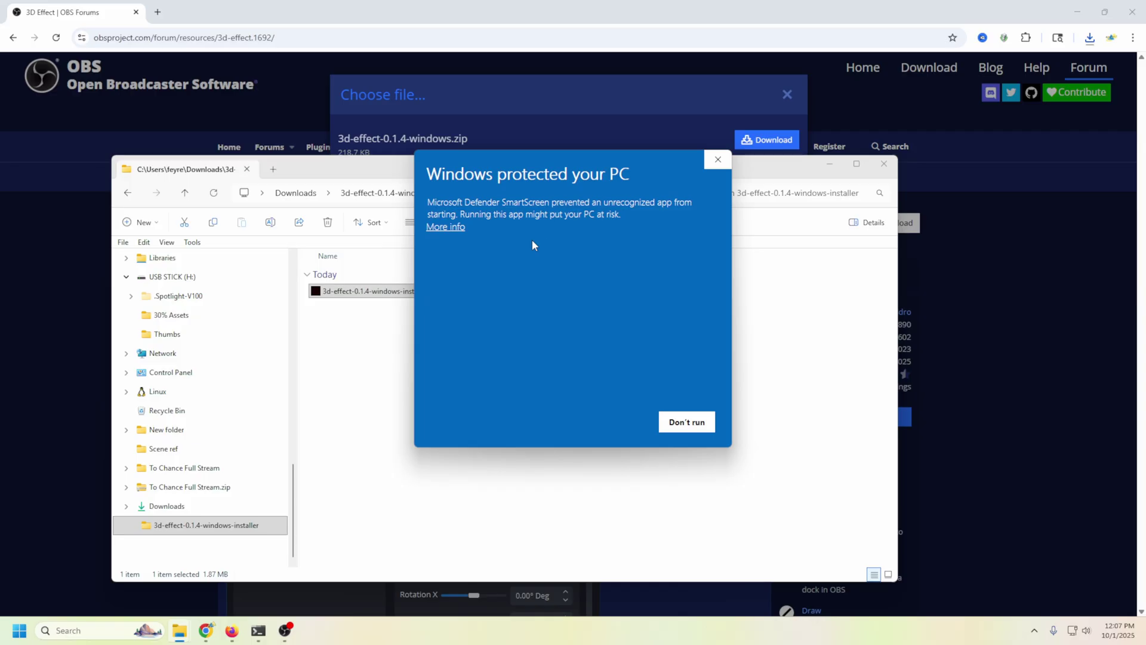
{"action": "left_click", "coordinate": [449, 228]}
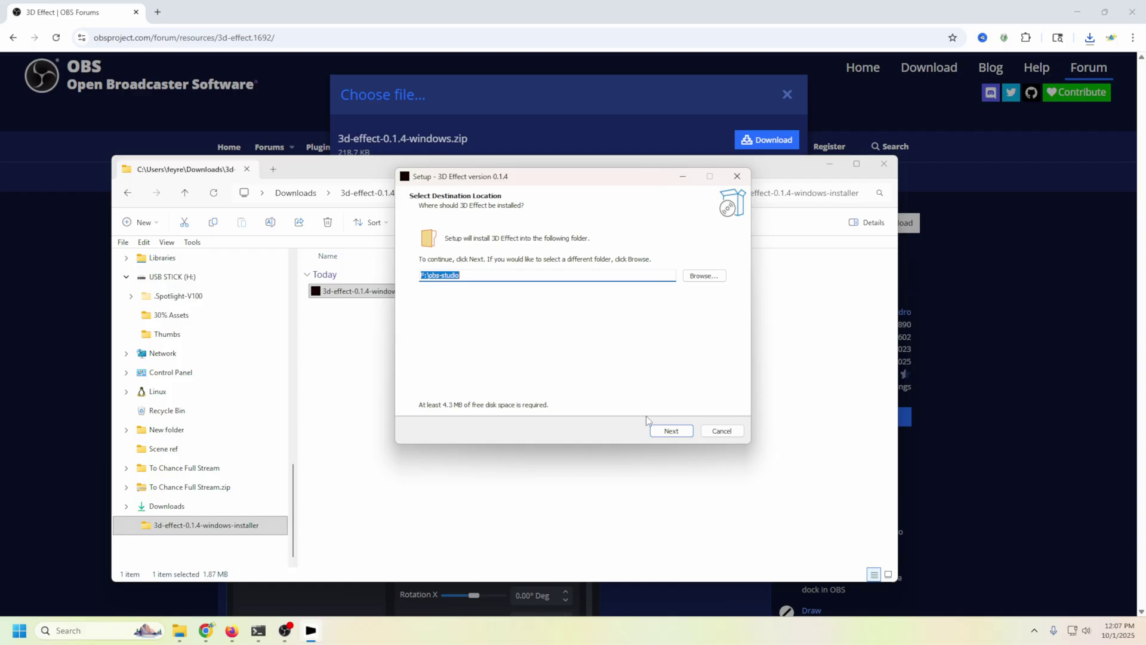
Install 3D Effect 0.1.4 into F:\obs-studio with the default Start menu folder, then finish.
{"action": "left_click", "coordinate": [664, 431]}
{"action": "left_click", "coordinate": [670, 432]}
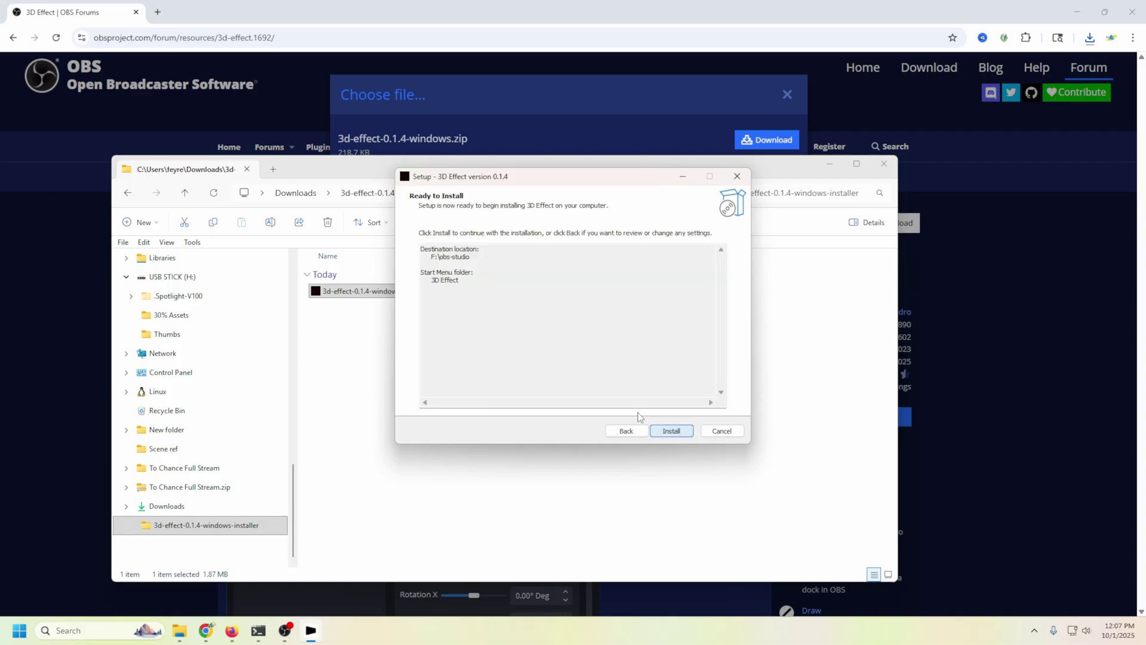
{"action": "left_click", "coordinate": [669, 431]}
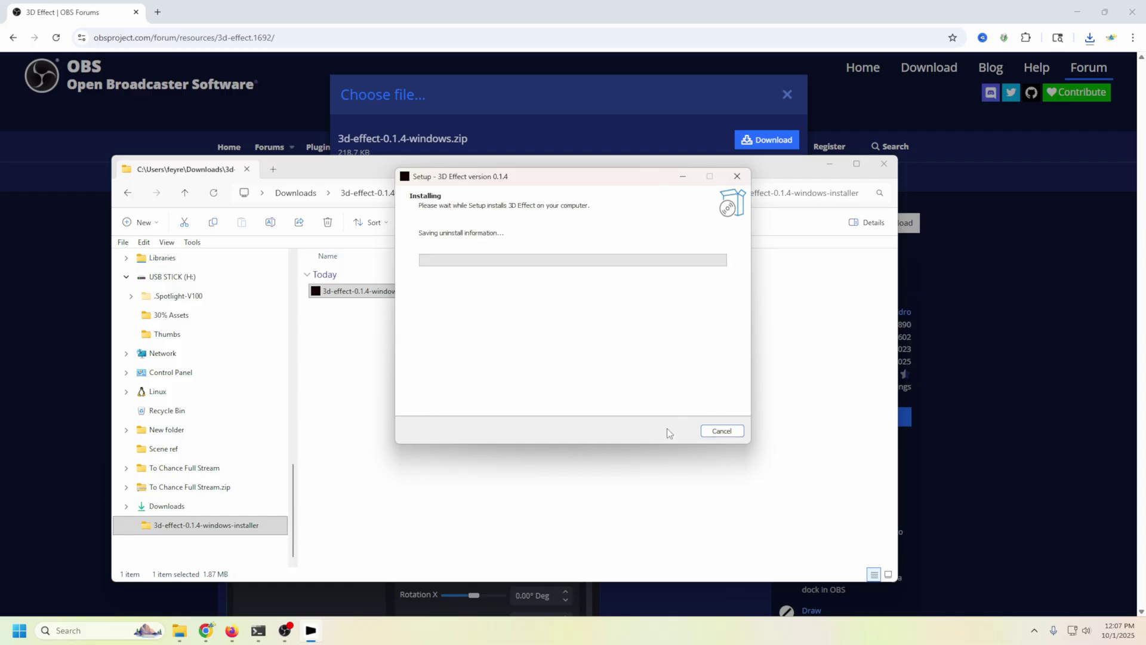
{"action": "left_click", "coordinate": [669, 431]}
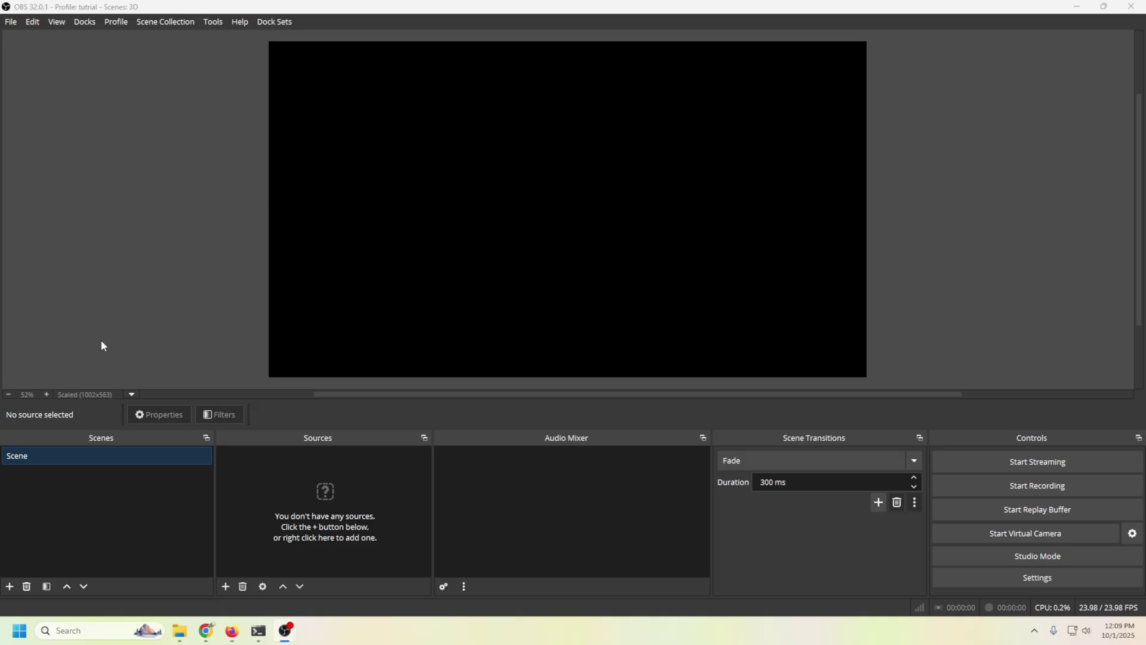
Rename the default scene to Main.
{"action": "right_click", "coordinate": [16, 460]}
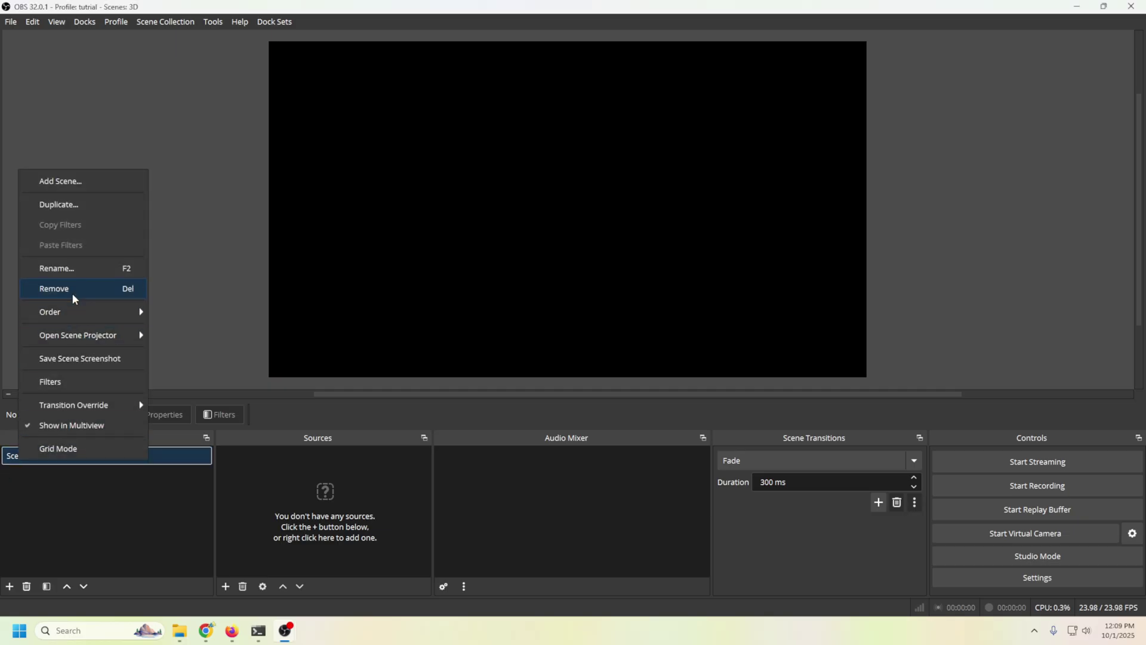
{"action": "left_click", "coordinate": [73, 270]}
{"action": "type", "text": "Main"}
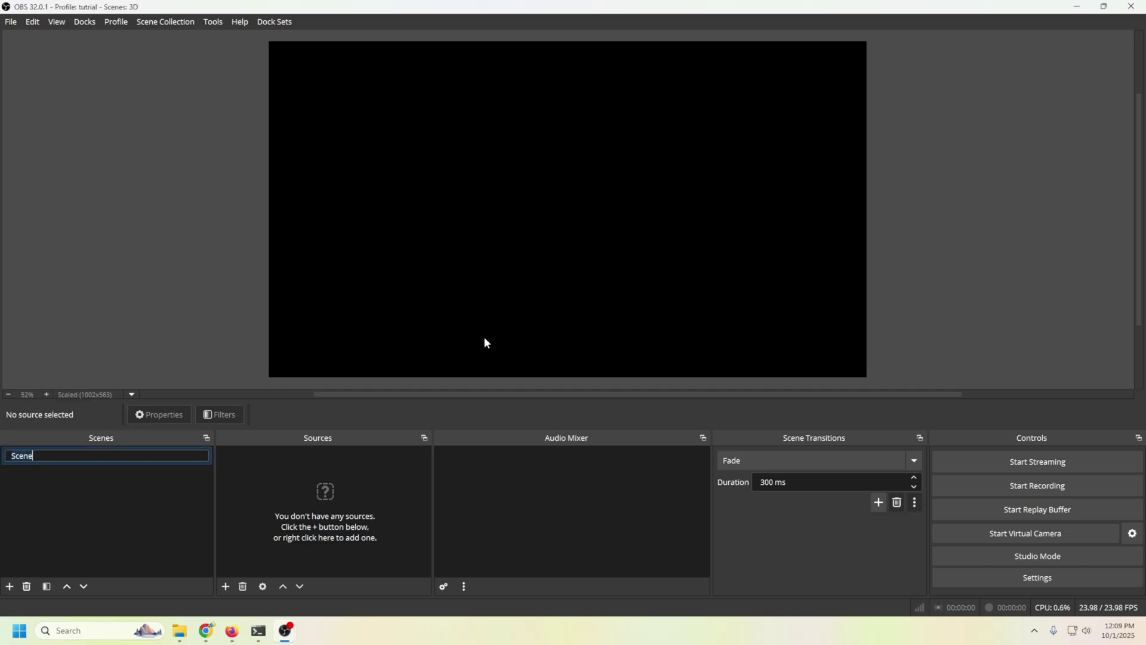
{"action": "key", "text": "Return"}
Add a Text (GDI+) source reading 'Witcher' in a bold blocky font.
{"action": "left_click", "coordinate": [225, 586]}
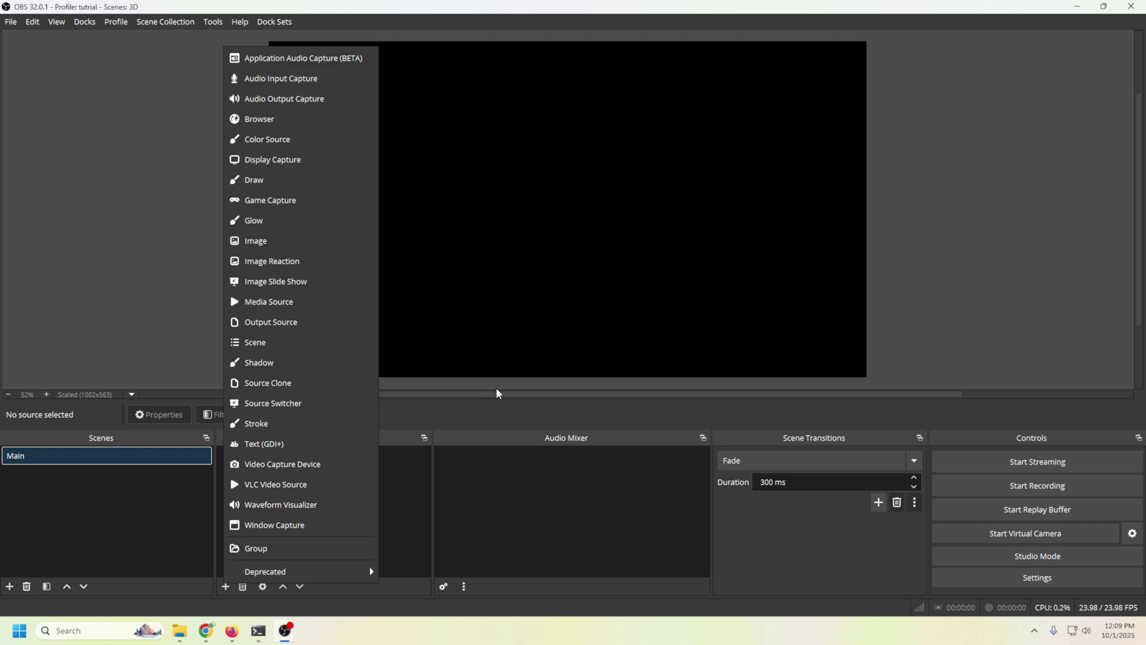
{"action": "left_click", "coordinate": [278, 444]}
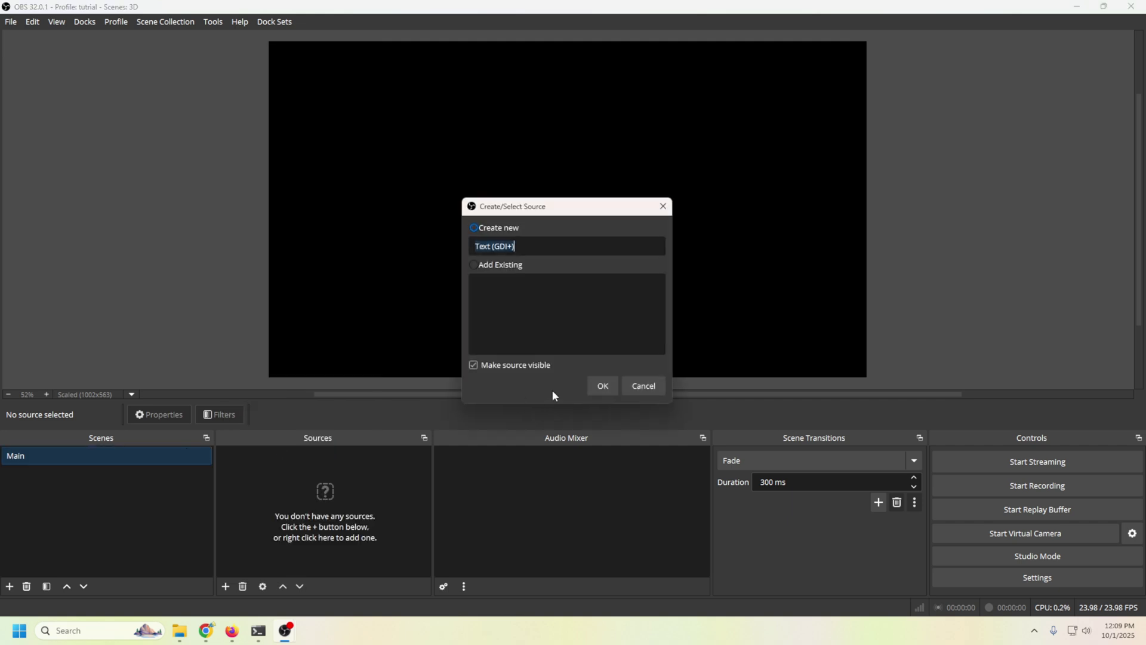
{"action": "left_click", "coordinate": [604, 388]}
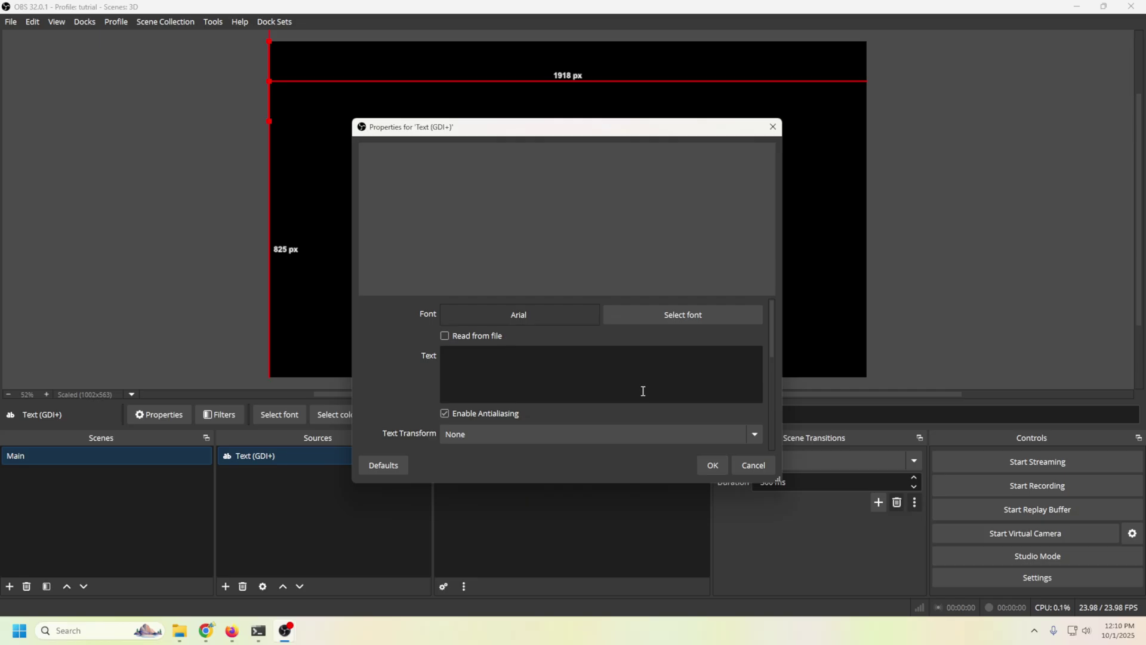
{"action": "type", "text": "Witcher"}
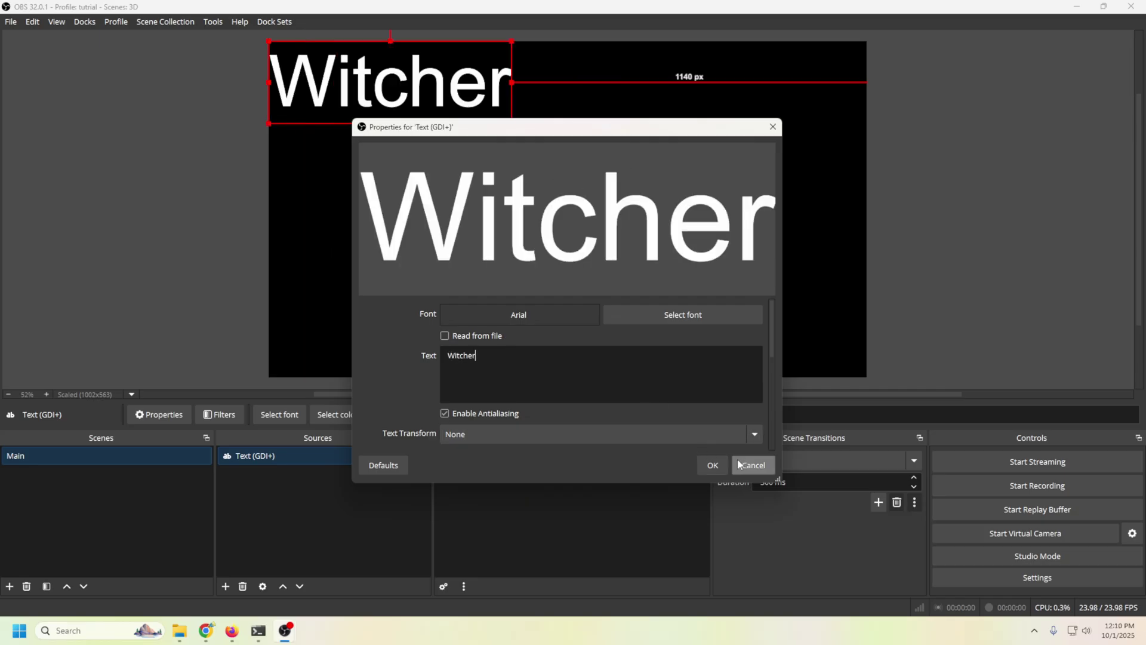
{"action": "left_click", "coordinate": [669, 320]}
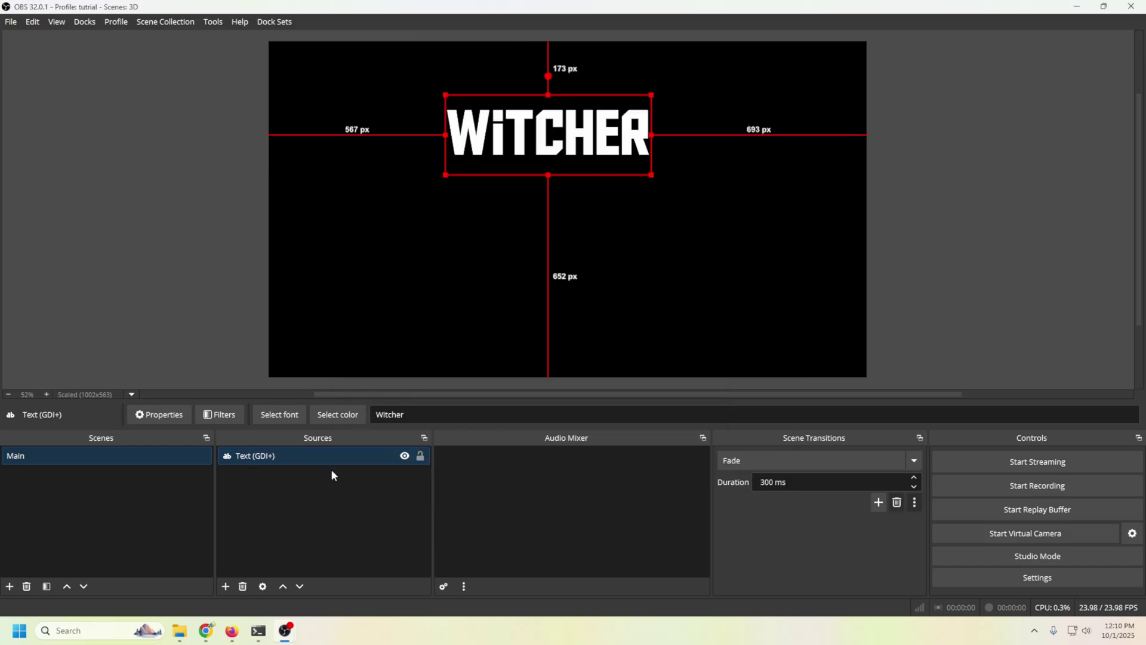
{"action": "right_click", "coordinate": [324, 460]}
Add a 3D Effect filter to the Witcher text source.
{"action": "left_click", "coordinate": [360, 453]}
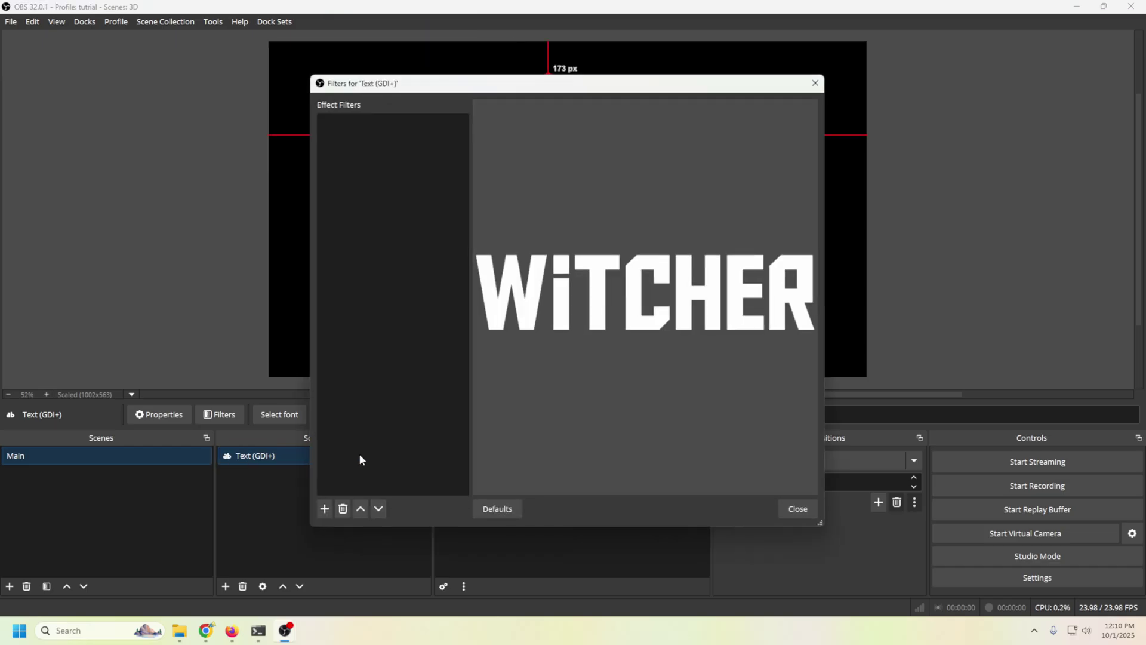
{"action": "left_click", "coordinate": [326, 508]}
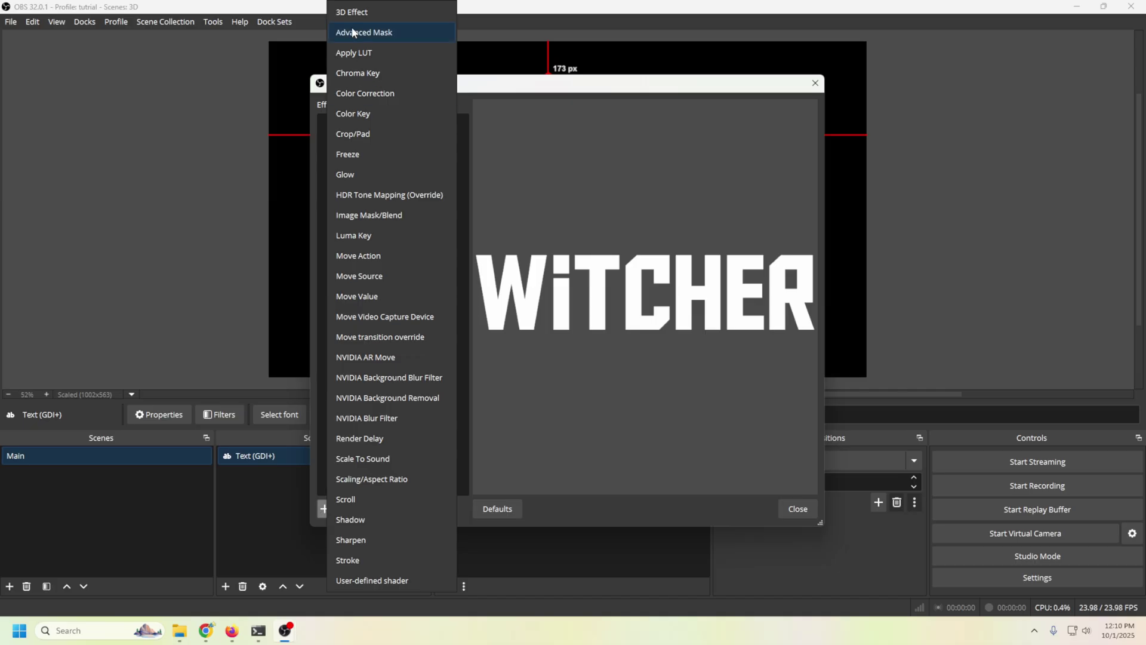
{"action": "left_click", "coordinate": [395, 12]}
{"action": "left_click", "coordinate": [537, 323]}
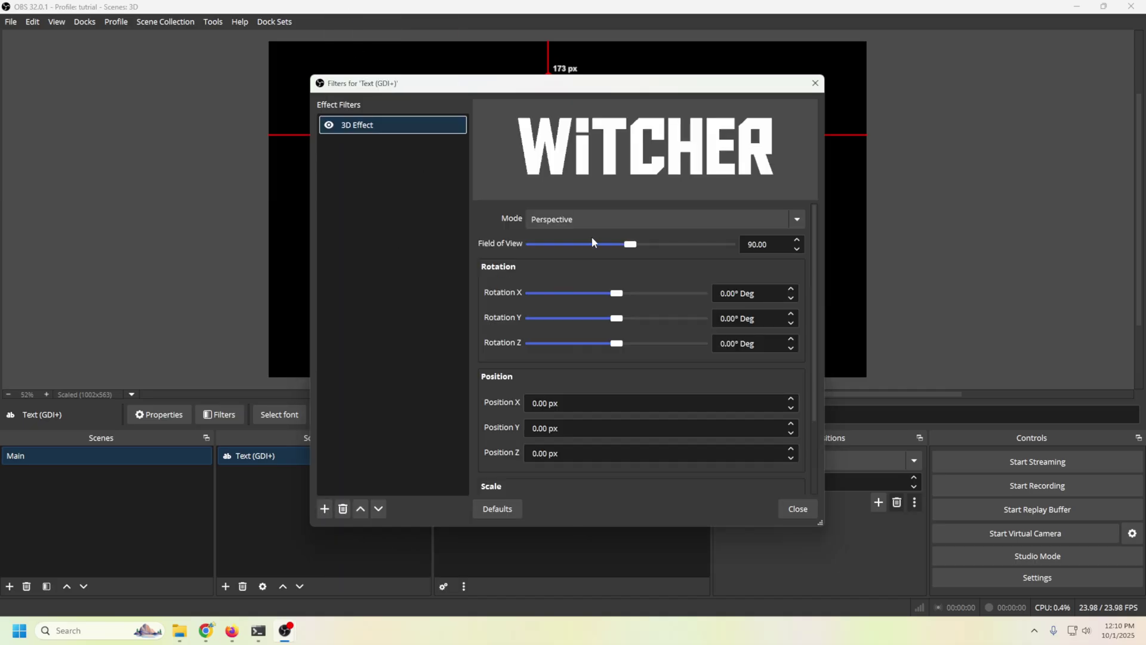
{"action": "left_click_drag", "start_coordinate": [657, 91], "coordinate": [361, 165]}
Set field of view 108.80 and Rotation Y 6.29°, enlarge the text, and move it top-right.
{"action": "mouse_move", "coordinate": [332, 315]}
{"action": "left_mouse_down"}
{"action": "mouse_move", "coordinate": [353, 321]}
{"action": "mouse_move", "coordinate": [310, 323]}
{"action": "mouse_move", "coordinate": [353, 322]}
{"action": "left_mouse_up"}
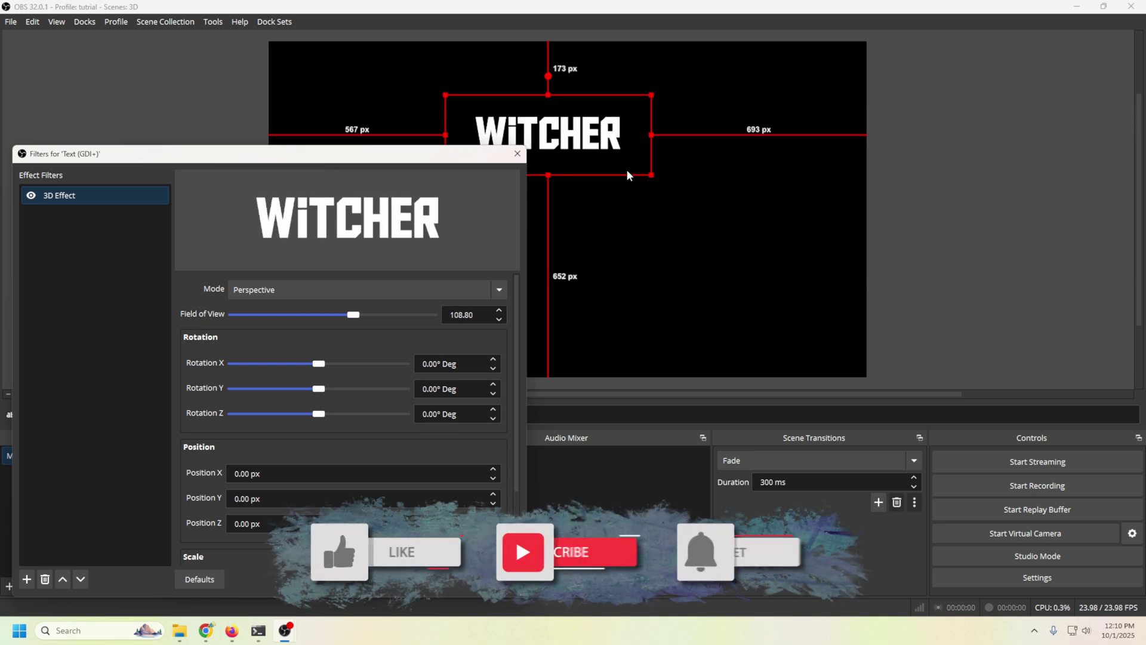
{"action": "left_click_drag", "start_coordinate": [651, 175], "coordinate": [604, 171]}
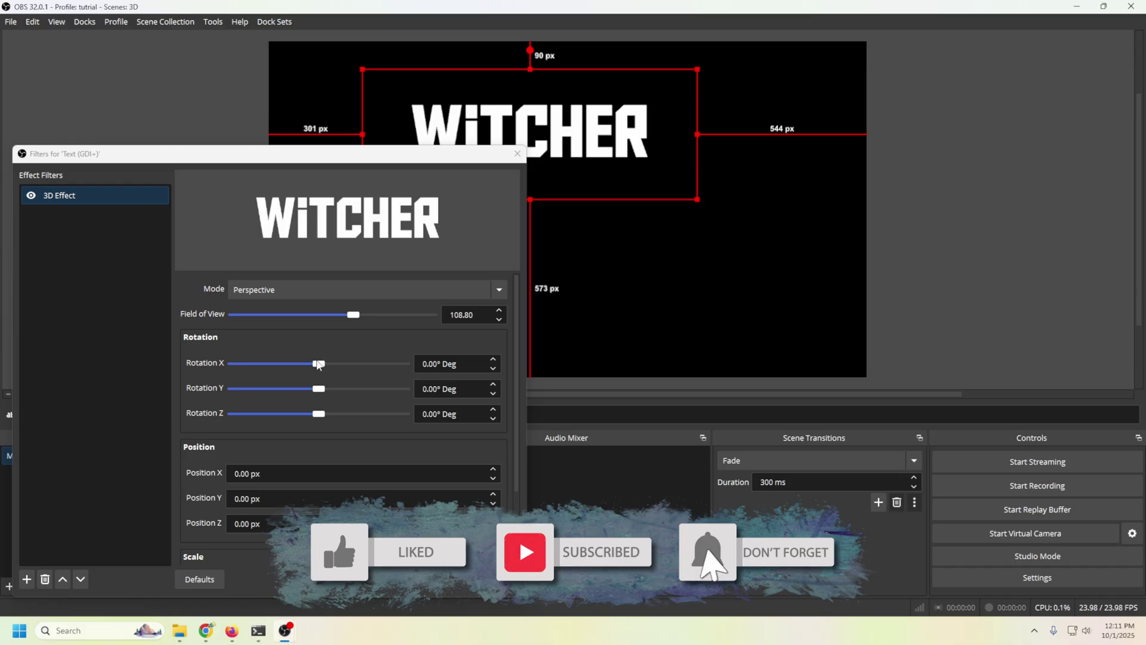
{"action": "left_click_drag", "start_coordinate": [320, 365], "coordinate": [322, 394]}
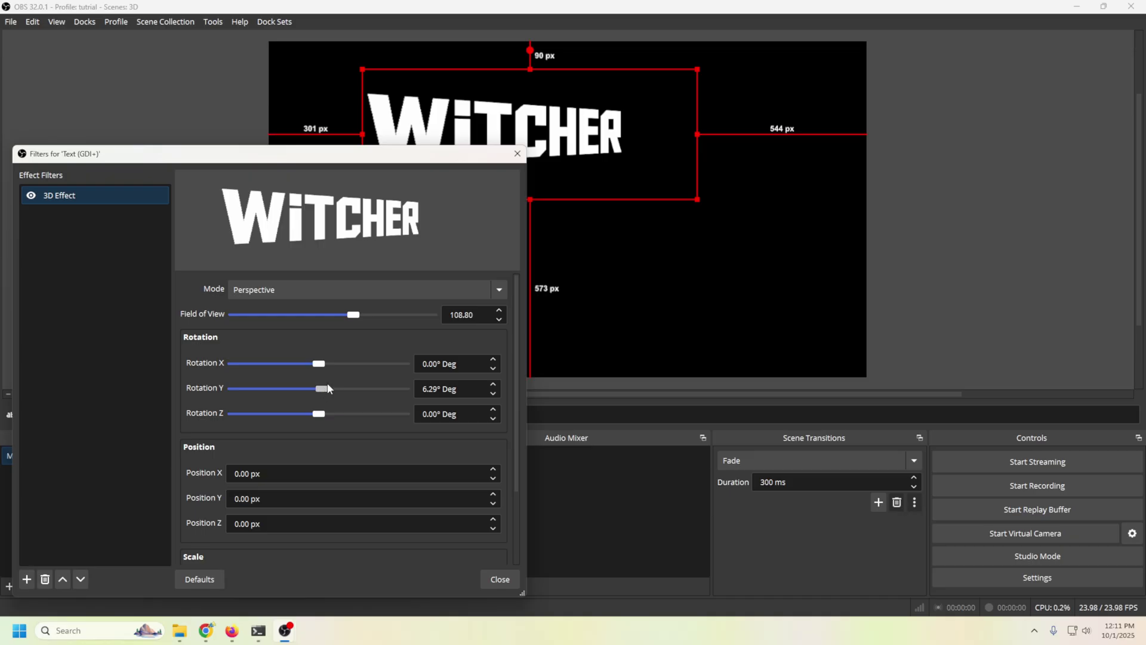
{"action": "mouse_move", "coordinate": [550, 134]}
{"action": "left_mouse_down"}
{"action": "mouse_move", "coordinate": [750, 102]}
{"action": "mouse_move", "coordinate": [456, 103]}
{"action": "mouse_move", "coordinate": [727, 110]}
{"action": "left_mouse_up"}
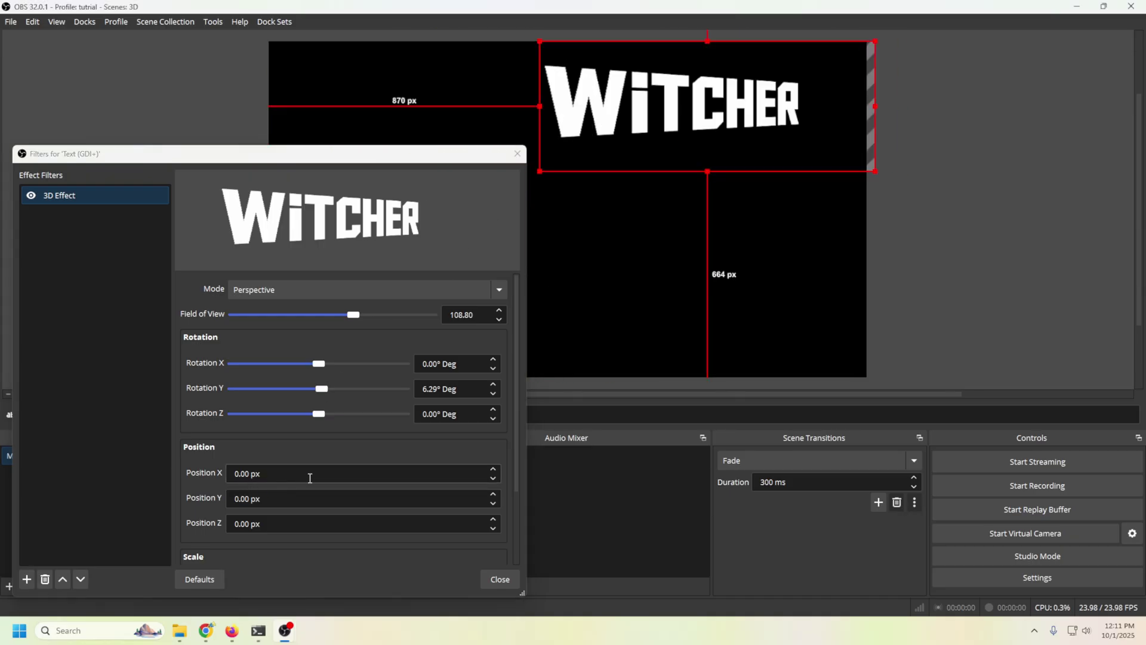
Nudge the 3D Effect's horizontal offset rightward to 79 px.
{"action": "left_click", "coordinate": [493, 470]}
{"action": "left_click", "coordinate": [492, 470]}
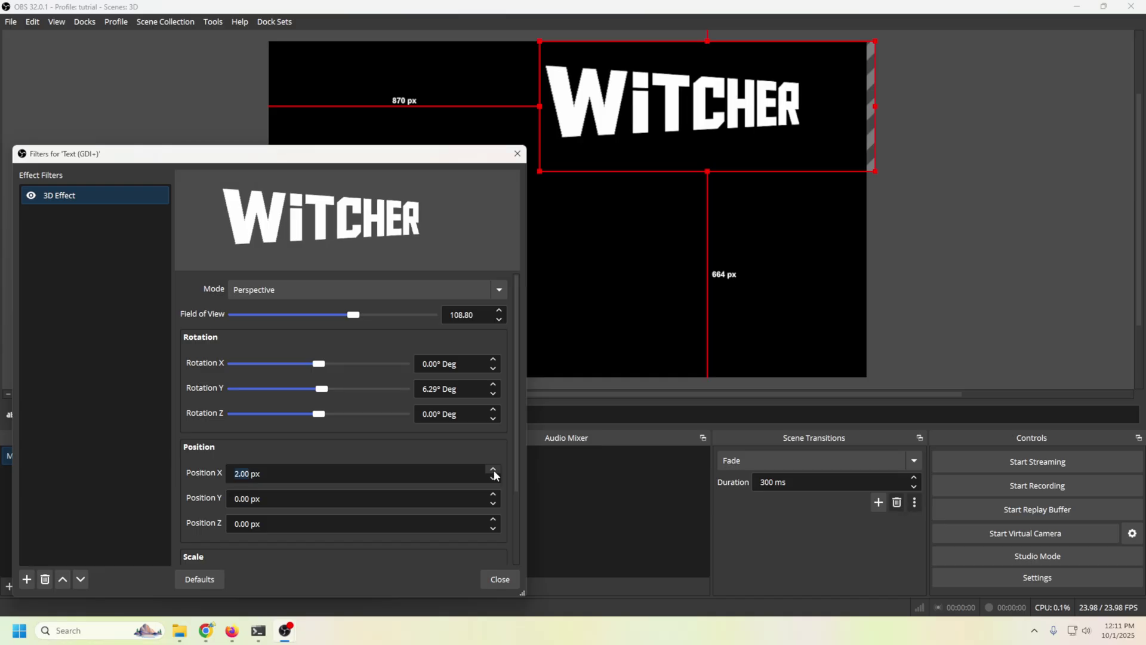
{"action": "left_click", "coordinate": [493, 470]}
{"action": "left_click", "coordinate": [493, 469]}
{"action": "left_click", "coordinate": [493, 469]}
{"action": "left_click", "coordinate": [493, 470]}
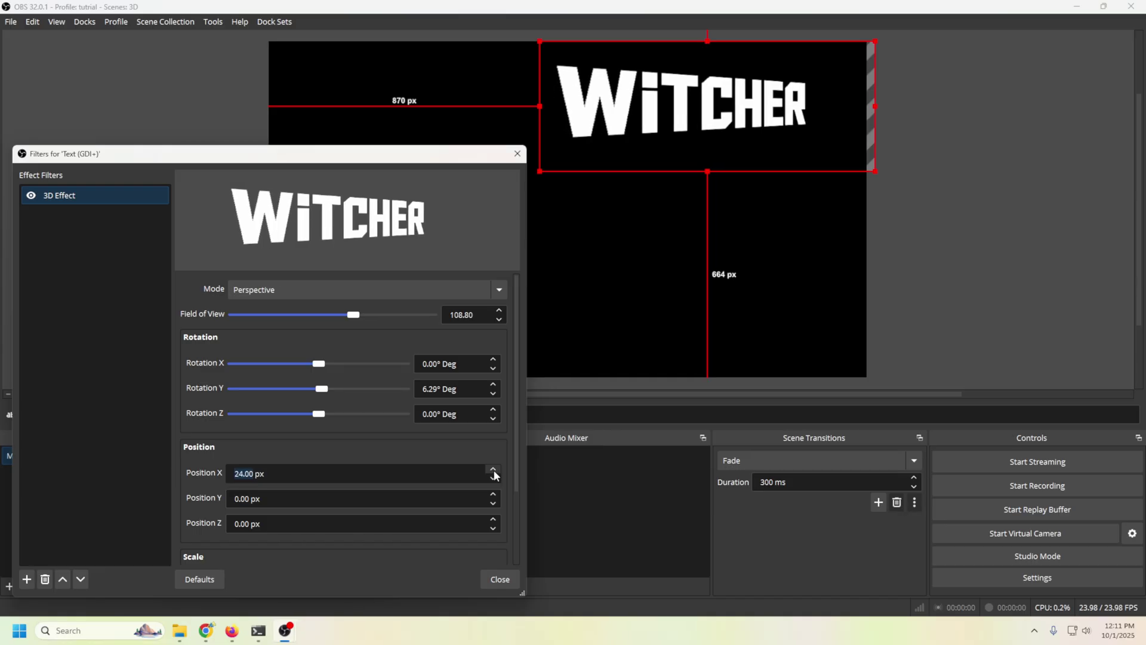
{"action": "left_click", "coordinate": [493, 469]}
{"action": "left_click", "coordinate": [493, 469]}
{"action": "left_click", "coordinate": [494, 470]}
{"action": "left_click", "coordinate": [493, 470]}
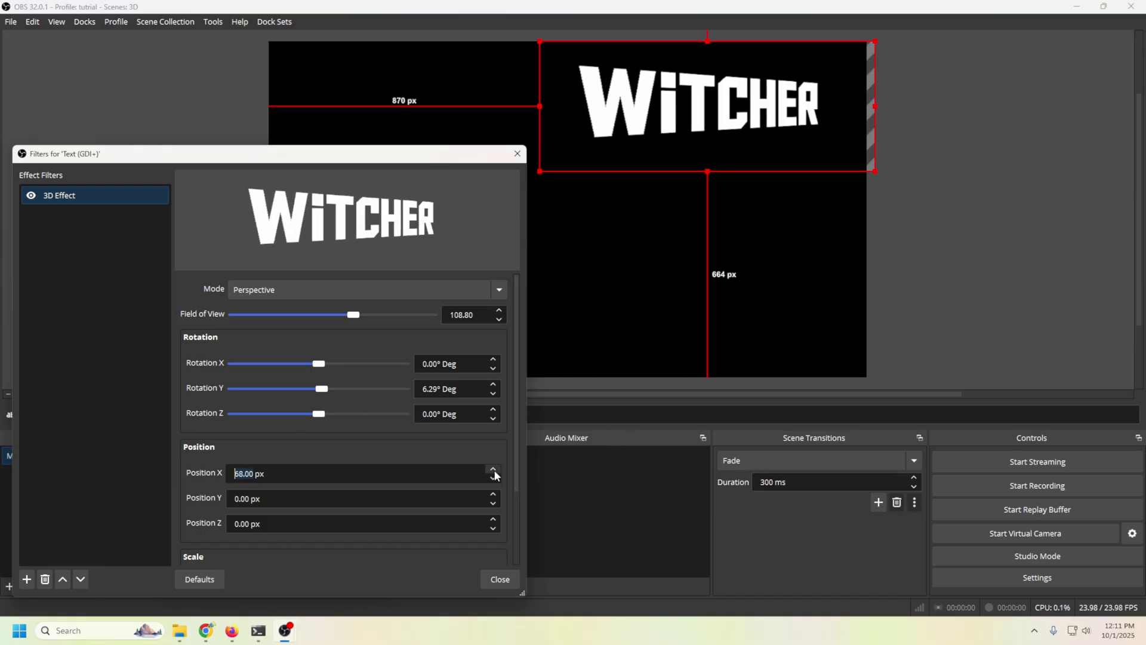
{"action": "left_click", "coordinate": [494, 469]}
{"action": "left_click", "coordinate": [495, 470]}
{"action": "left_click", "coordinate": [493, 470]}
{"action": "scroll", "coordinate": [225, 494], "scroll_direction": "down", "scroll_amount": 2}
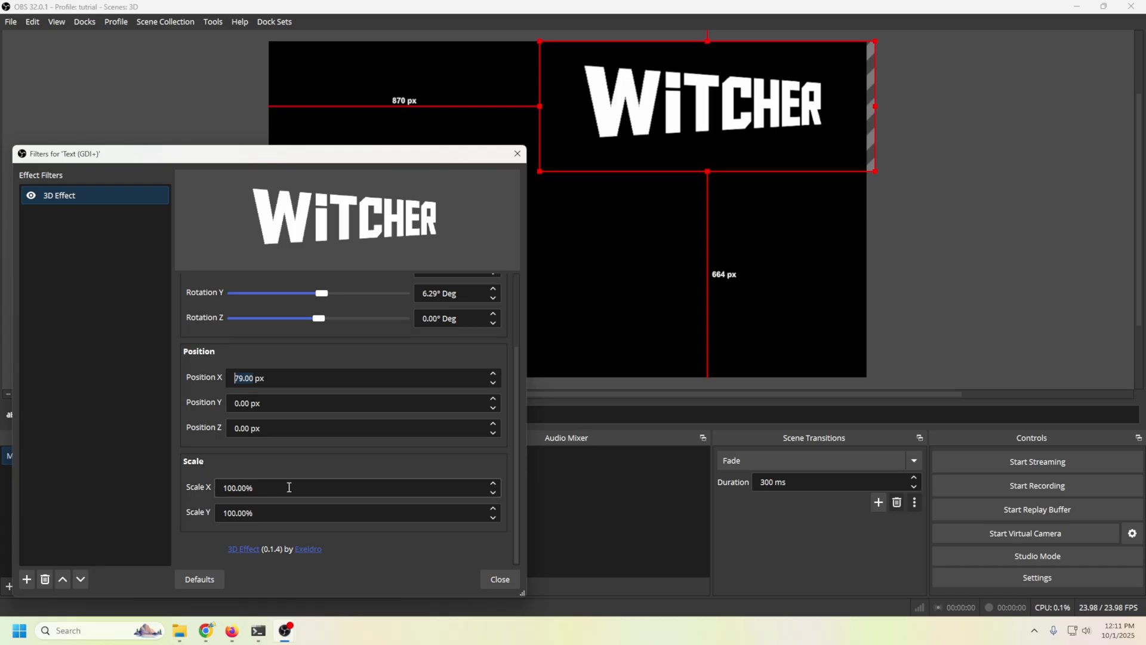
Try different Scale X and Scale Y values, settling both at 100%.
{"action": "left_click", "coordinate": [495, 491]}
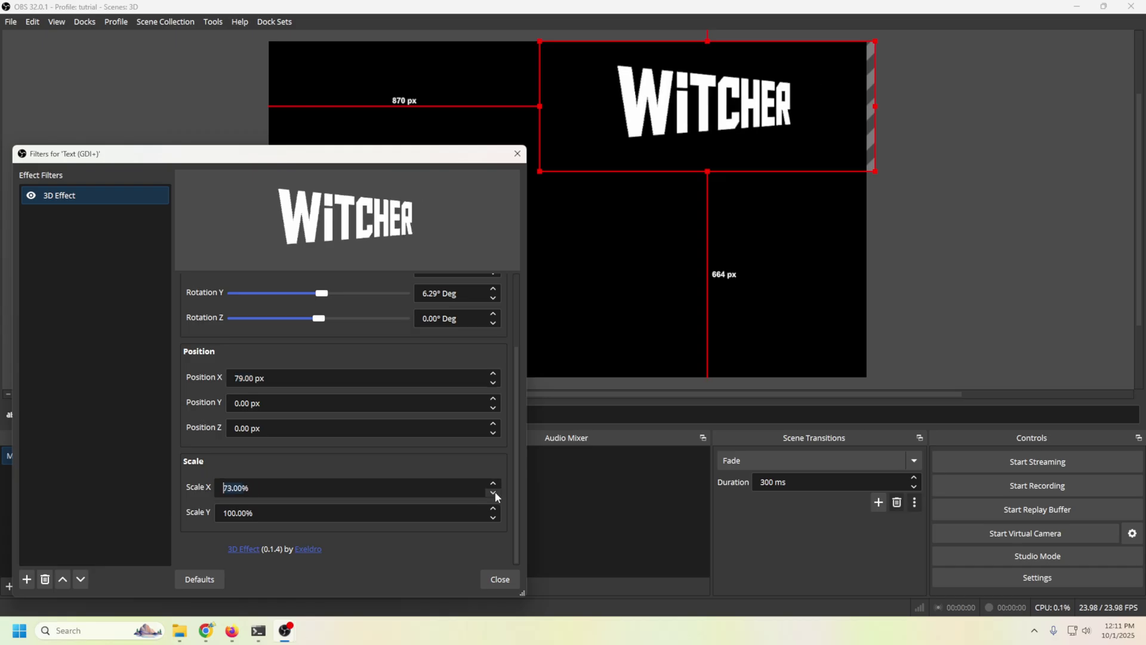
{"action": "left_click", "coordinate": [493, 482]}
{"action": "left_click", "coordinate": [492, 483]}
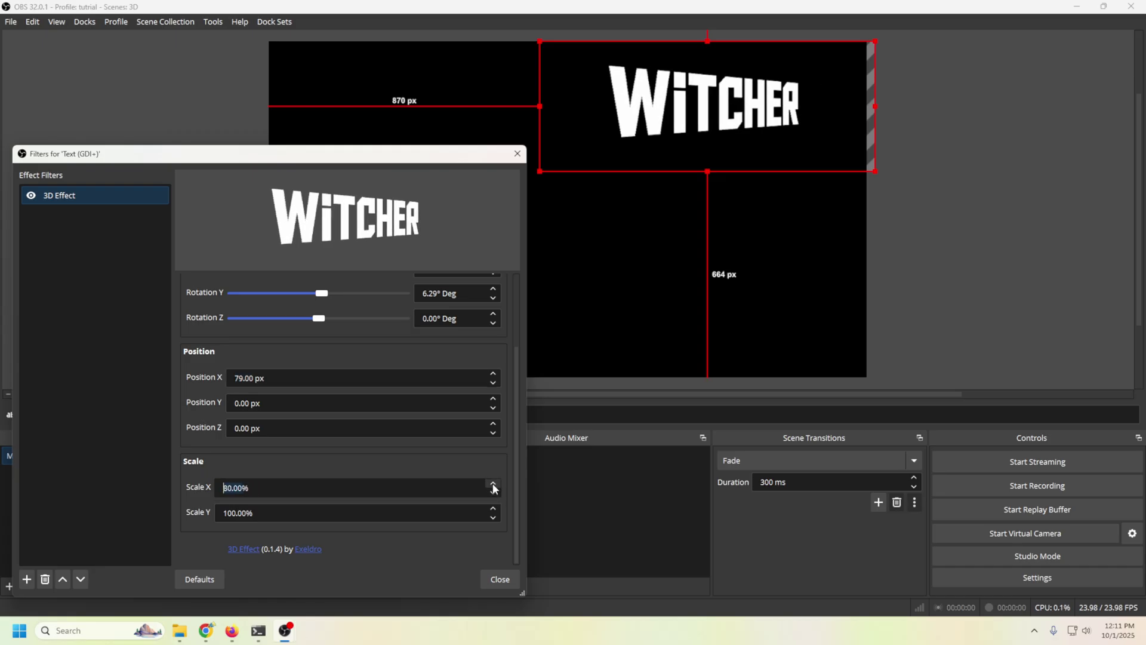
{"action": "left_click", "coordinate": [493, 483]}
{"action": "left_click", "coordinate": [493, 482]}
{"action": "left_click", "coordinate": [493, 482]}
{"action": "left_click", "coordinate": [493, 482]}
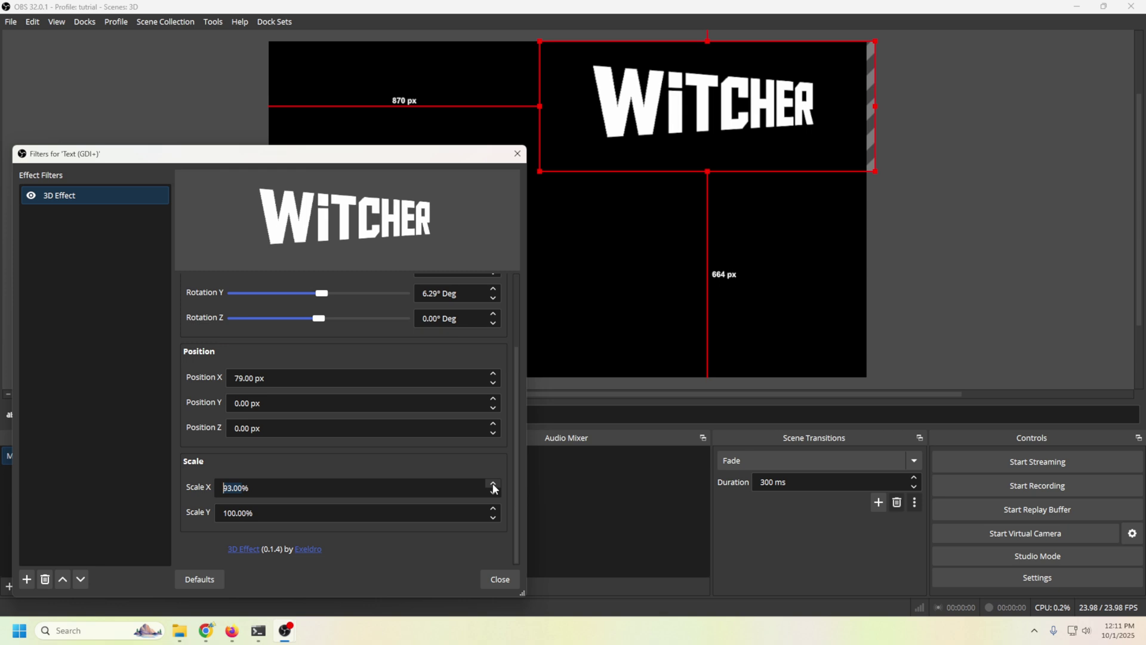
{"action": "left_click", "coordinate": [492, 482]}
{"action": "left_click", "coordinate": [493, 482]}
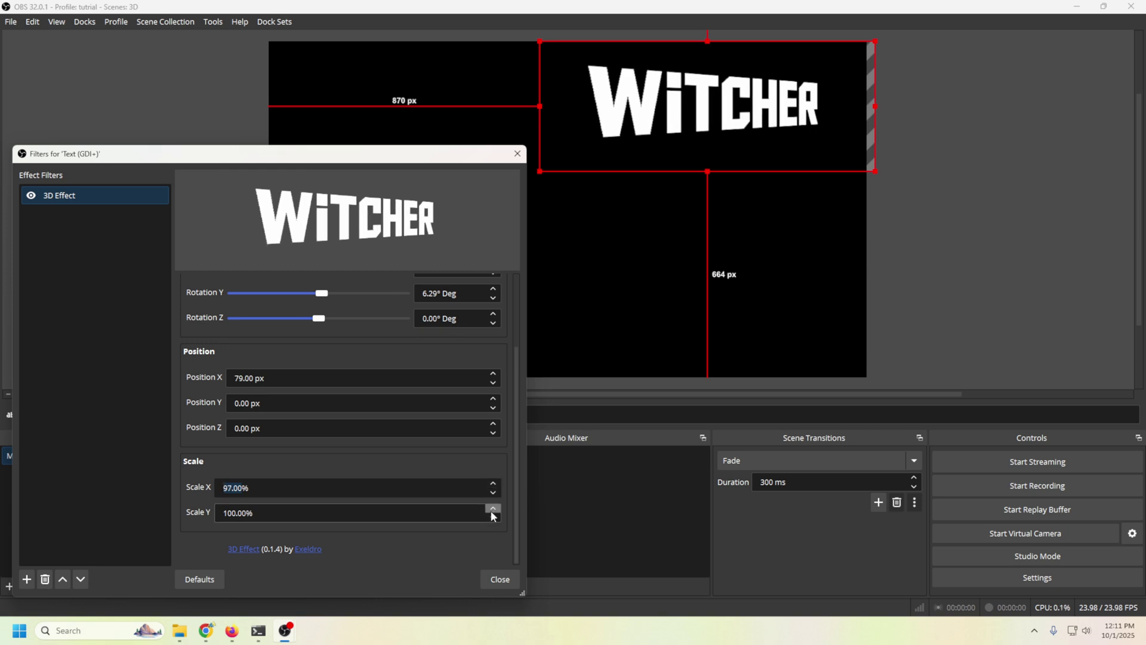
{"action": "left_click", "coordinate": [493, 509]}
{"action": "left_click", "coordinate": [493, 509]}
{"action": "left_click", "coordinate": [493, 508]}
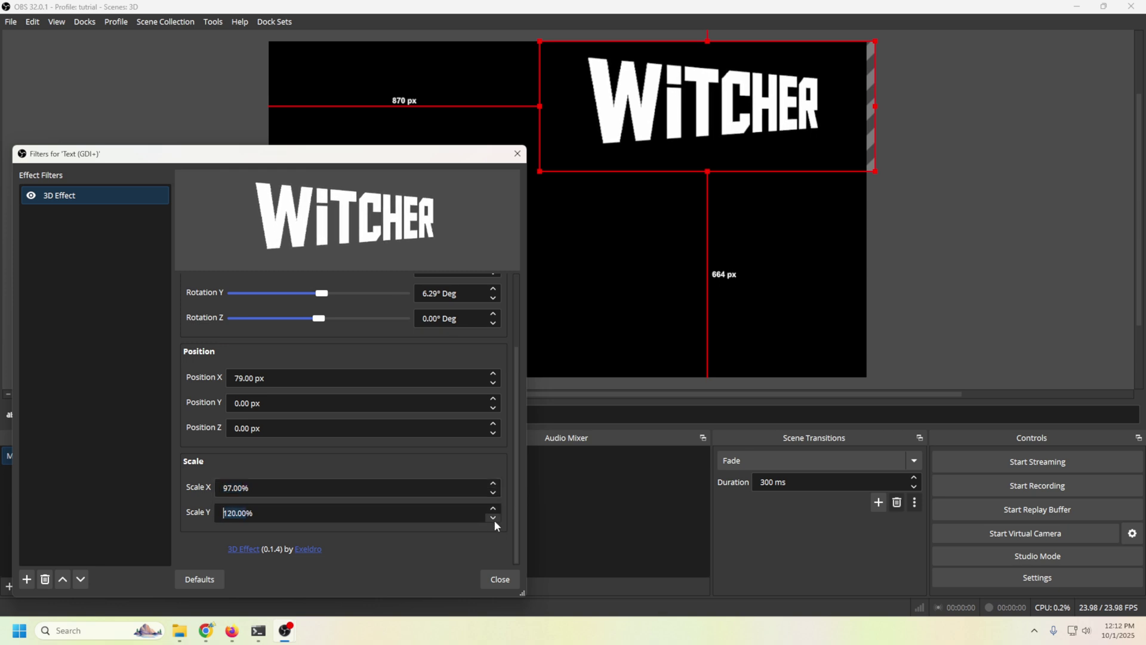
{"action": "key", "text": "Return"}
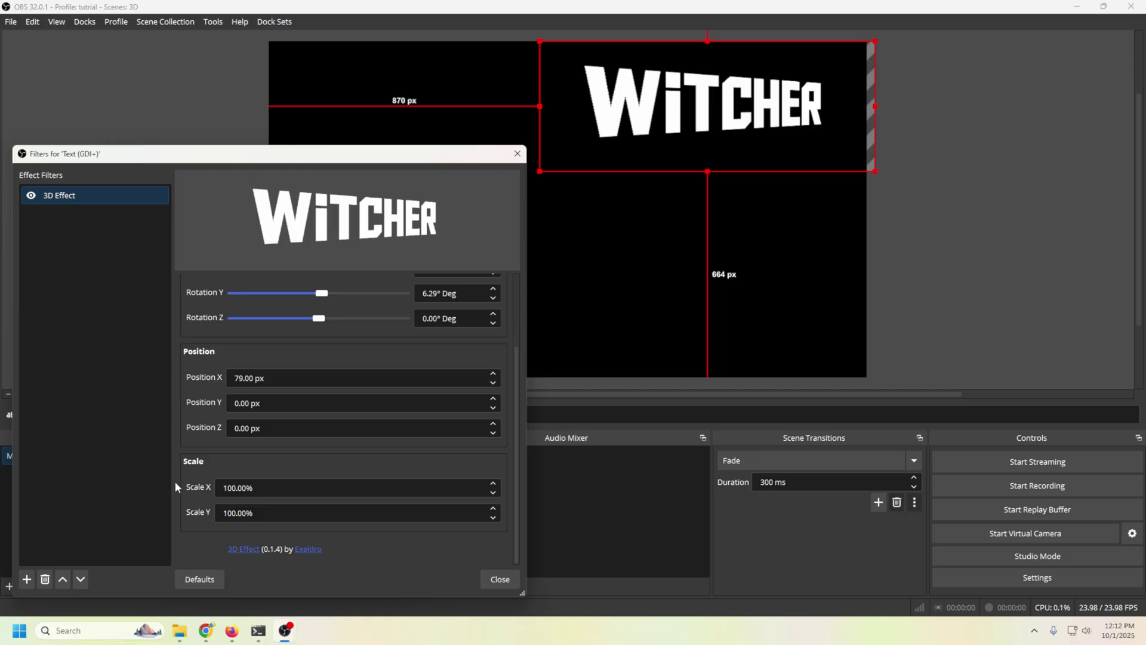
Switch the 3D Effect mode to Orthographic and close the filters.
{"action": "scroll", "coordinate": [176, 481], "scroll_direction": "up", "scroll_amount": 3}
{"action": "scroll", "coordinate": [177, 481], "scroll_direction": "down", "scroll_amount": 3}
{"action": "scroll", "coordinate": [177, 477], "scroll_direction": "up", "scroll_amount": 3}
{"action": "left_click", "coordinate": [265, 291]}
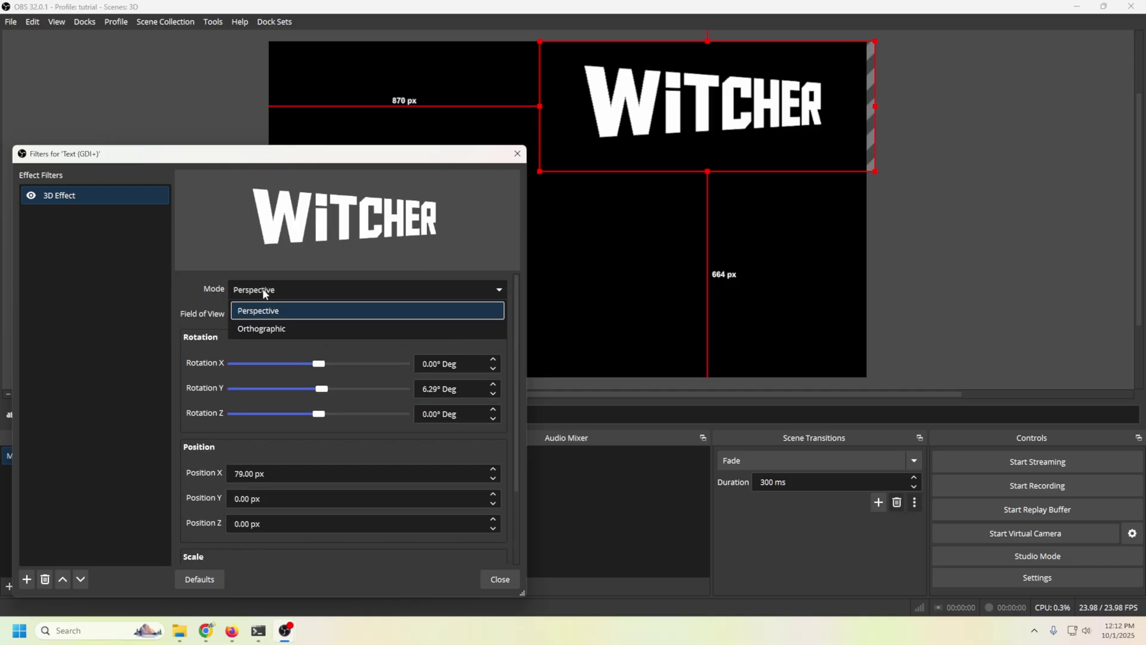
{"action": "left_click", "coordinate": [259, 329]}
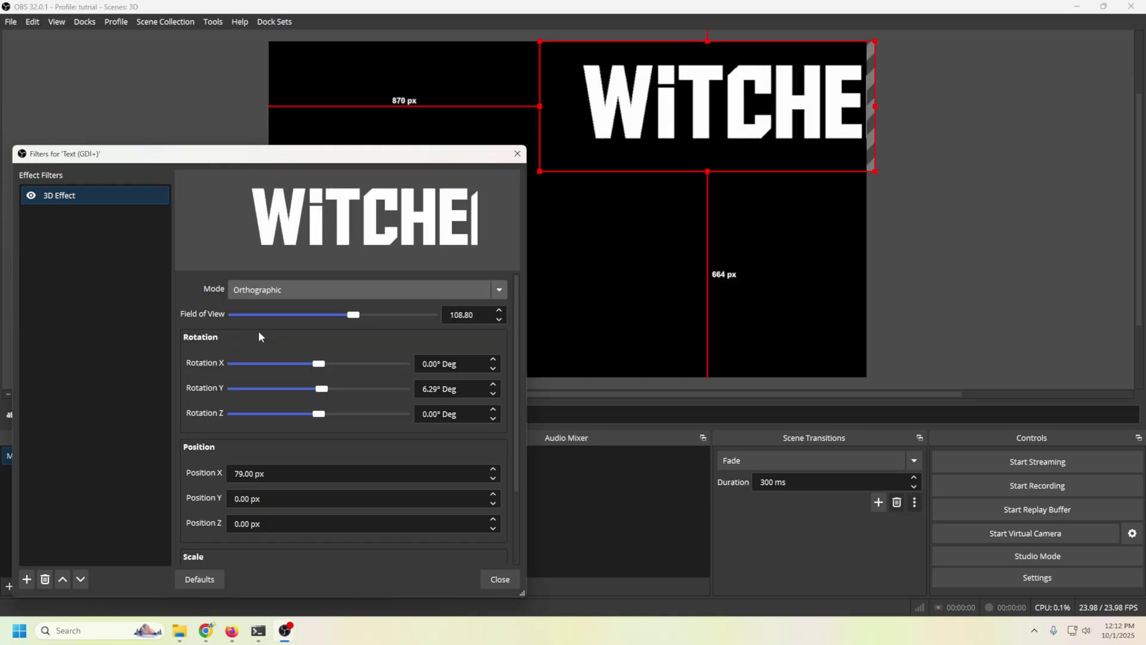
{"action": "key", "text": "Escape"}
Add a Media Source named Game playing the Witcher 3 gameplay mp4.
{"action": "left_click_drag", "start_coordinate": [757, 112], "coordinate": [774, 112]}
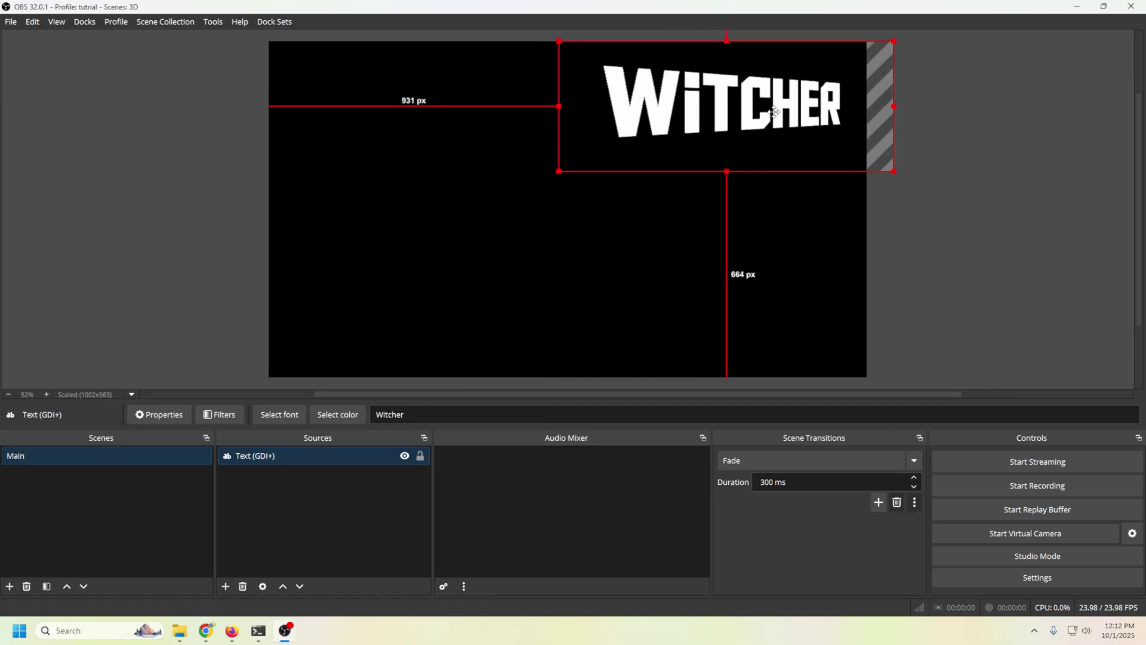
{"action": "left_click", "coordinate": [226, 586]}
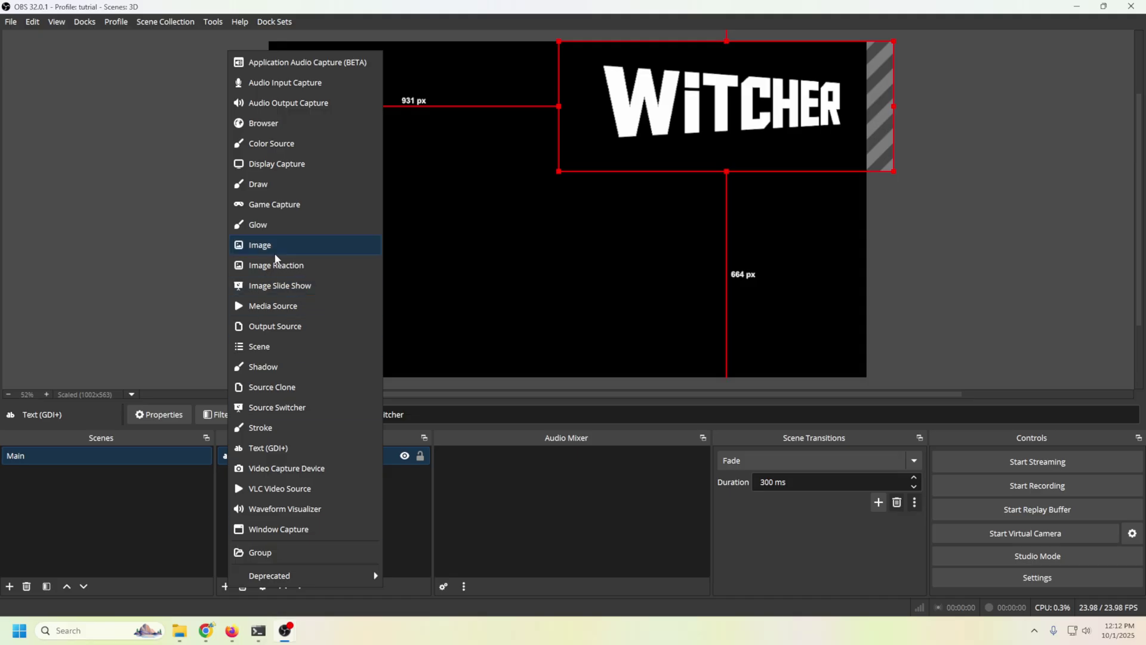
{"action": "left_click", "coordinate": [267, 307]}
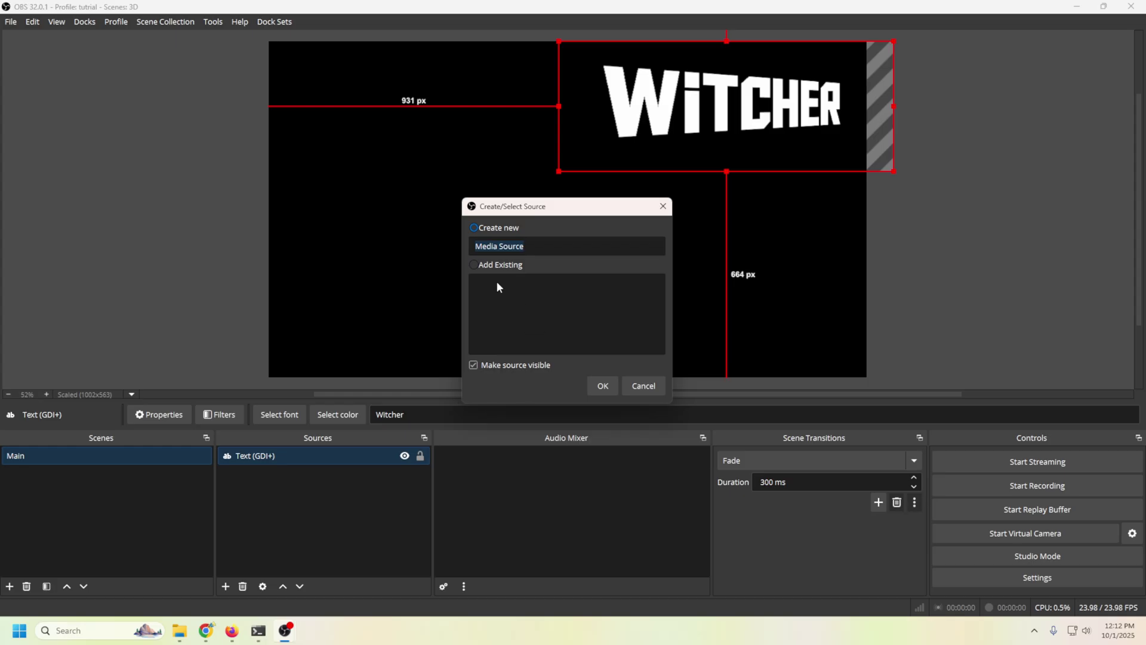
{"action": "type", "text": "Game"}
{"action": "key", "text": "Return"}
{"action": "left_click", "coordinate": [738, 336]}
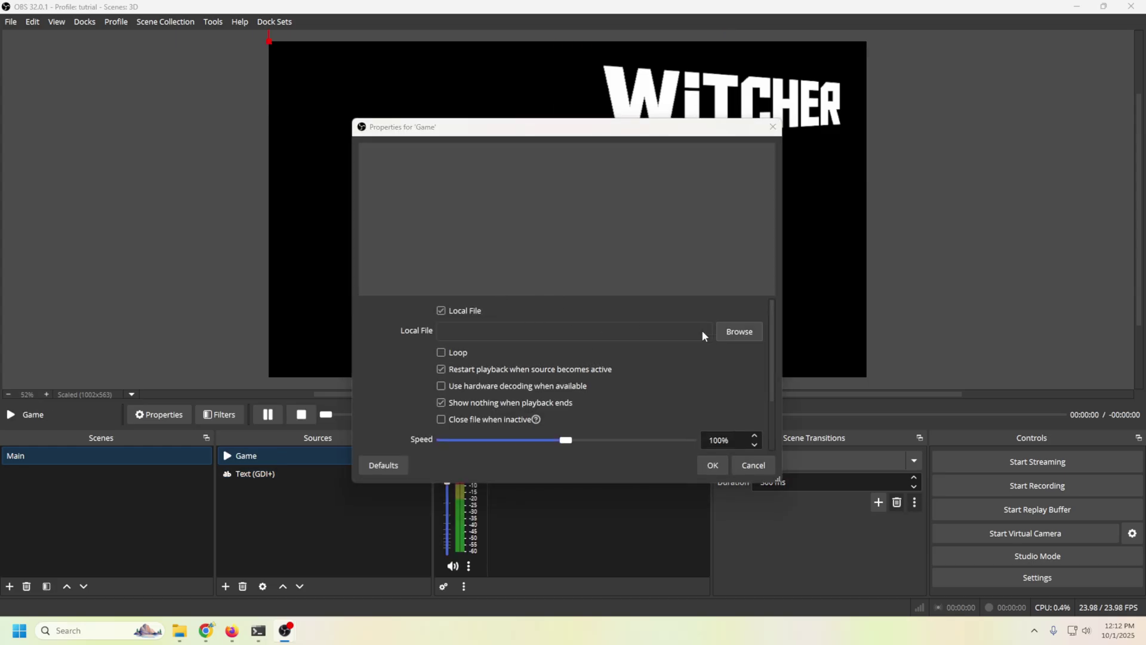
{"action": "scroll", "coordinate": [484, 338], "scroll_direction": "down", "scroll_amount": 2}
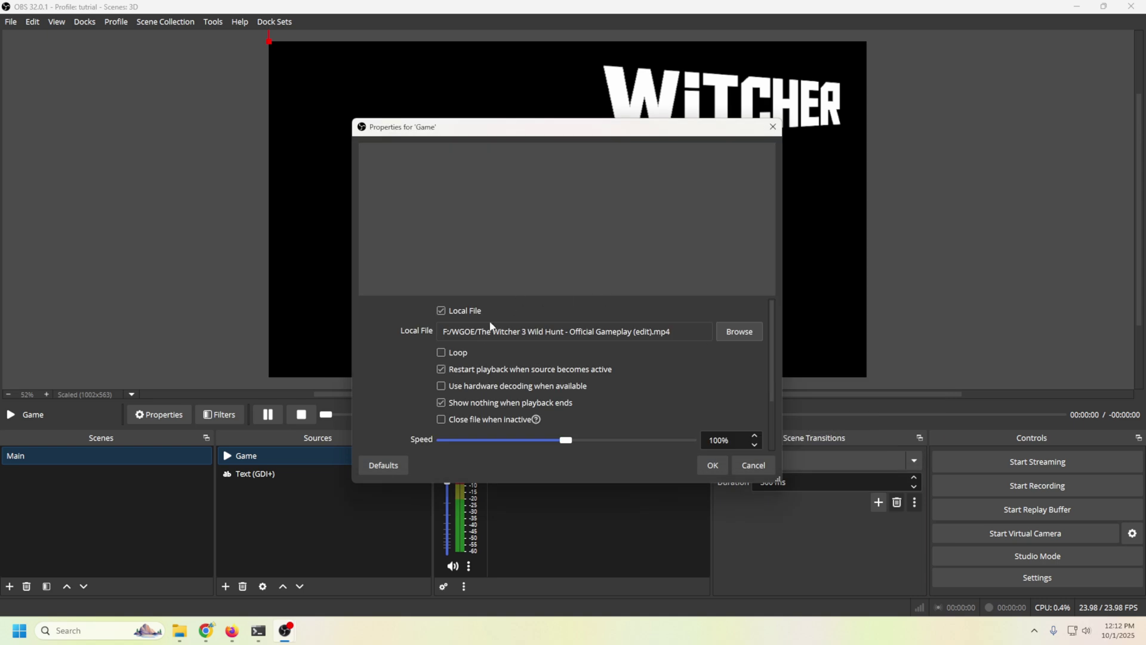
{"action": "left_click", "coordinate": [707, 464]}
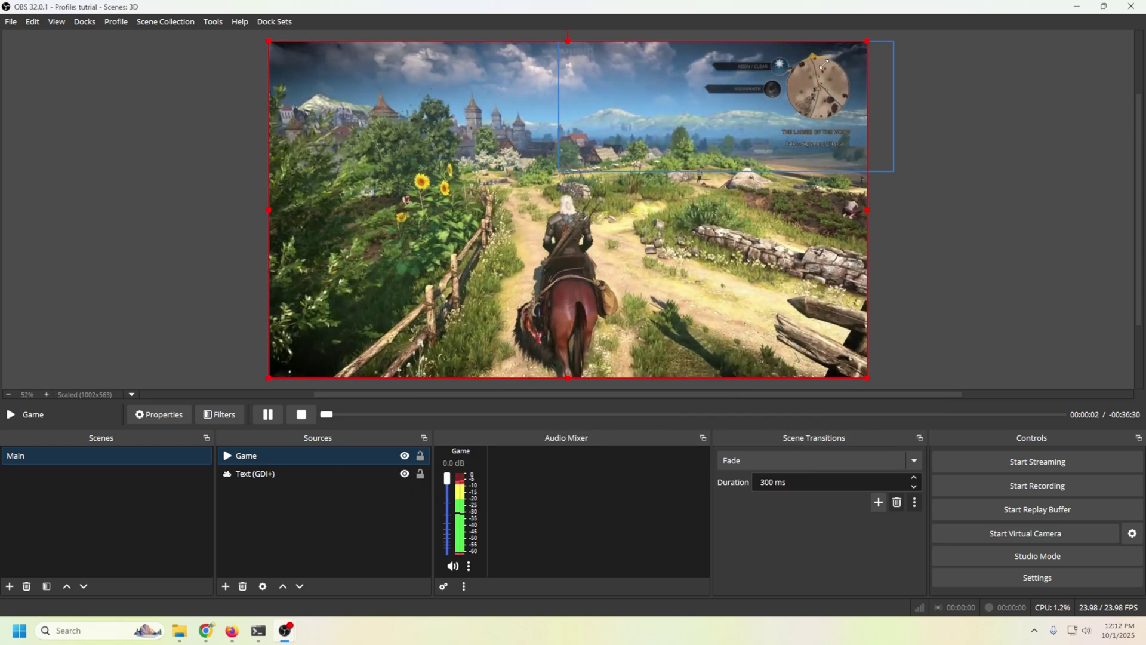
Move WITCHER to the top-left and shrink the gameplay video beneath it.
{"action": "left_click_drag", "start_coordinate": [867, 43], "coordinate": [658, 160]}
{"action": "left_click_drag", "start_coordinate": [733, 103], "coordinate": [444, 102]}
{"action": "left_click_drag", "start_coordinate": [416, 223], "coordinate": [441, 207]}
{"action": "left_click_drag", "start_coordinate": [682, 361], "coordinate": [587, 292]}
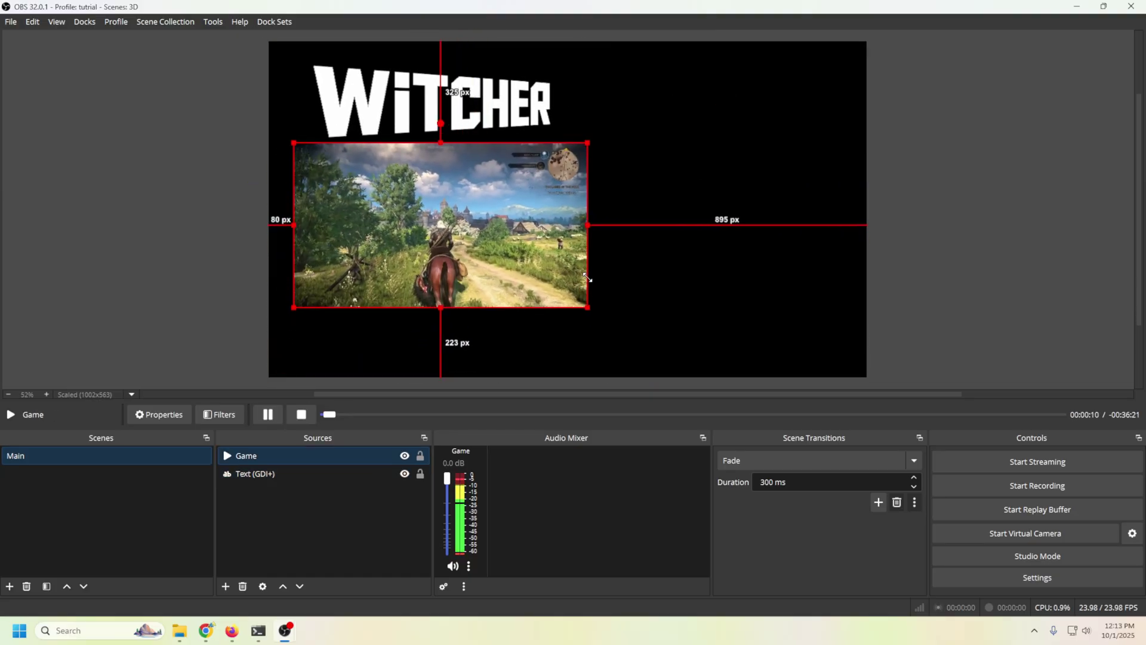
{"action": "left_click_drag", "start_coordinate": [503, 226], "coordinate": [527, 234]}
{"action": "right_click", "coordinate": [308, 460]}
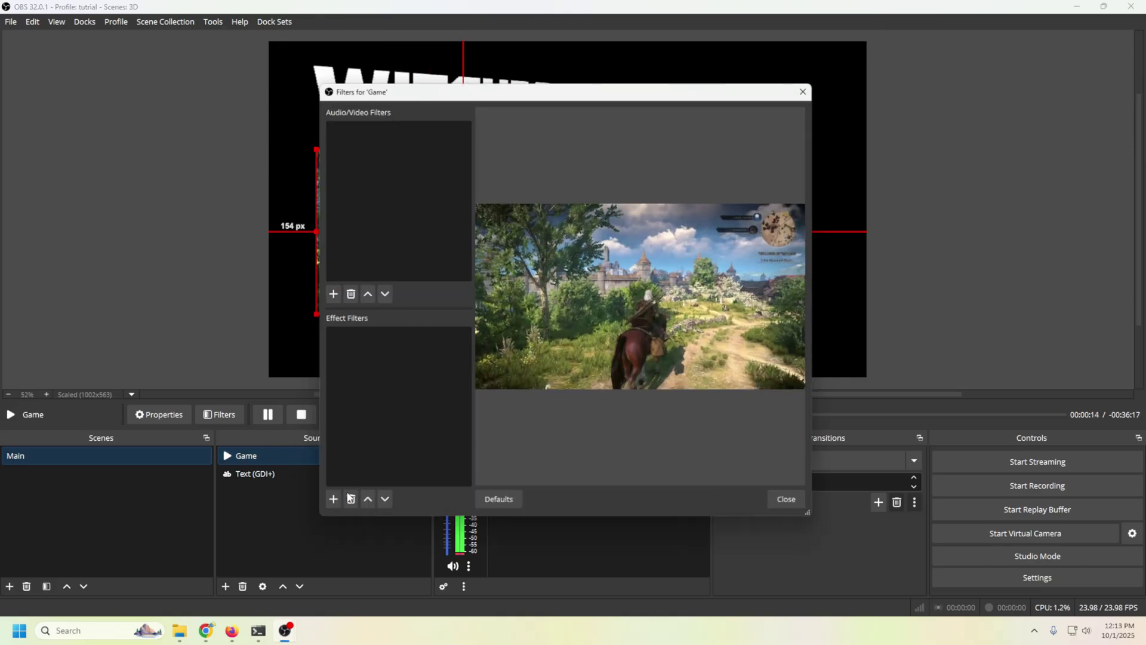
Add a 3D Effect to Game with Rotation Y -2.52° and field of view 119.67.
{"action": "left_click", "coordinate": [329, 509]}
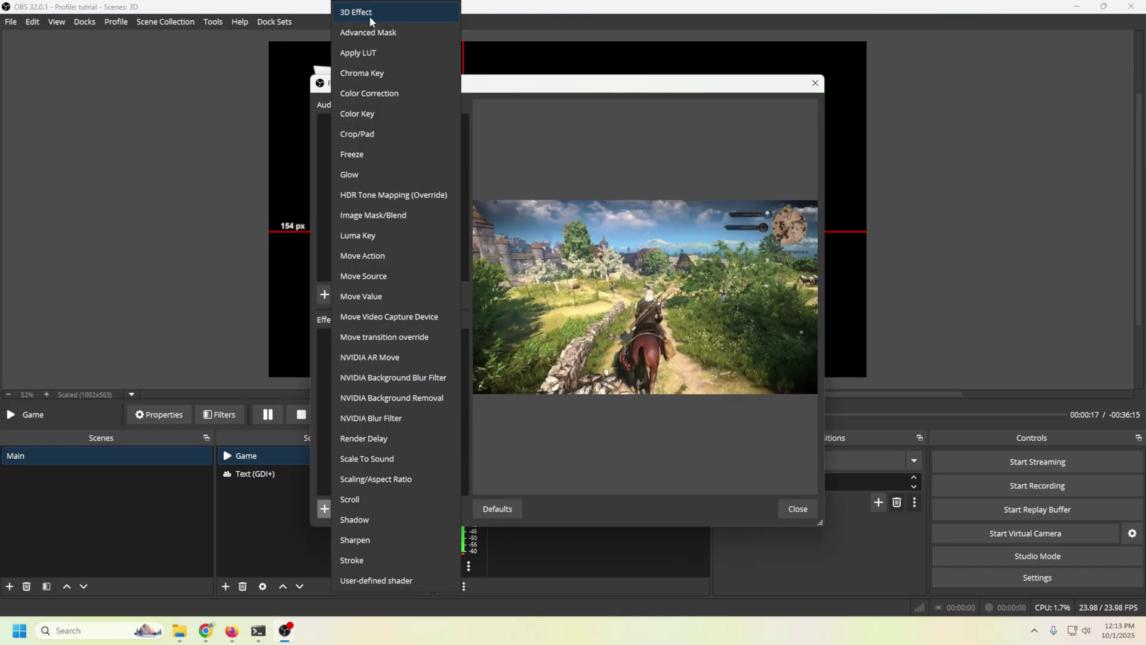
{"action": "left_click", "coordinate": [370, 12]}
{"action": "left_click", "coordinate": [525, 320]}
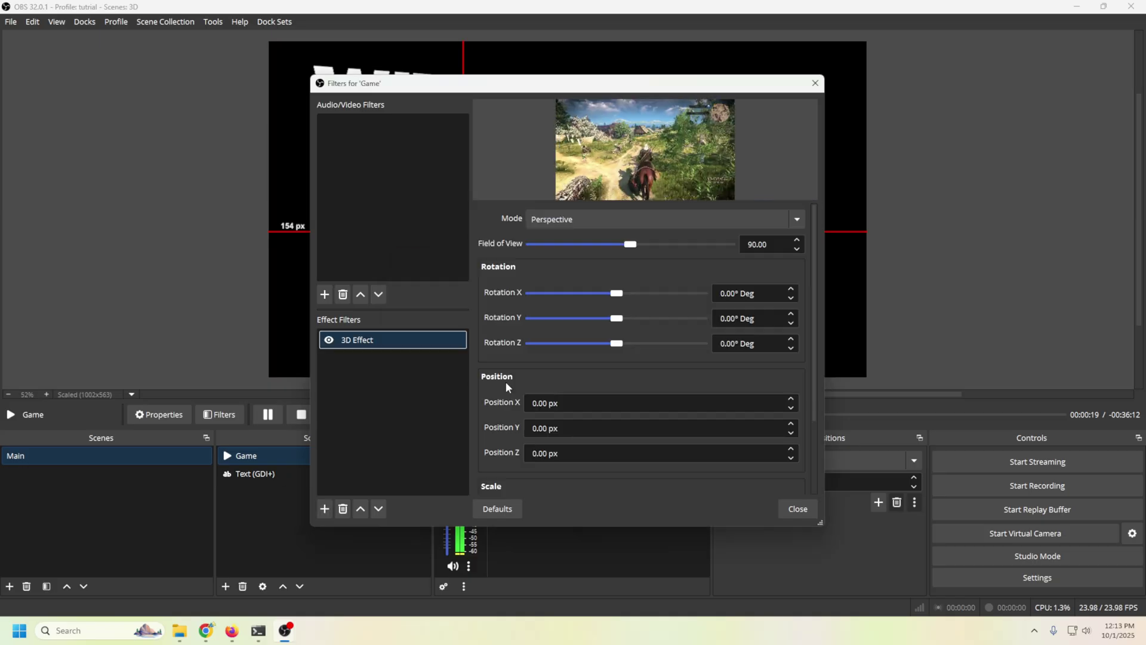
{"action": "left_click_drag", "start_coordinate": [633, 85], "coordinate": [952, 83]}
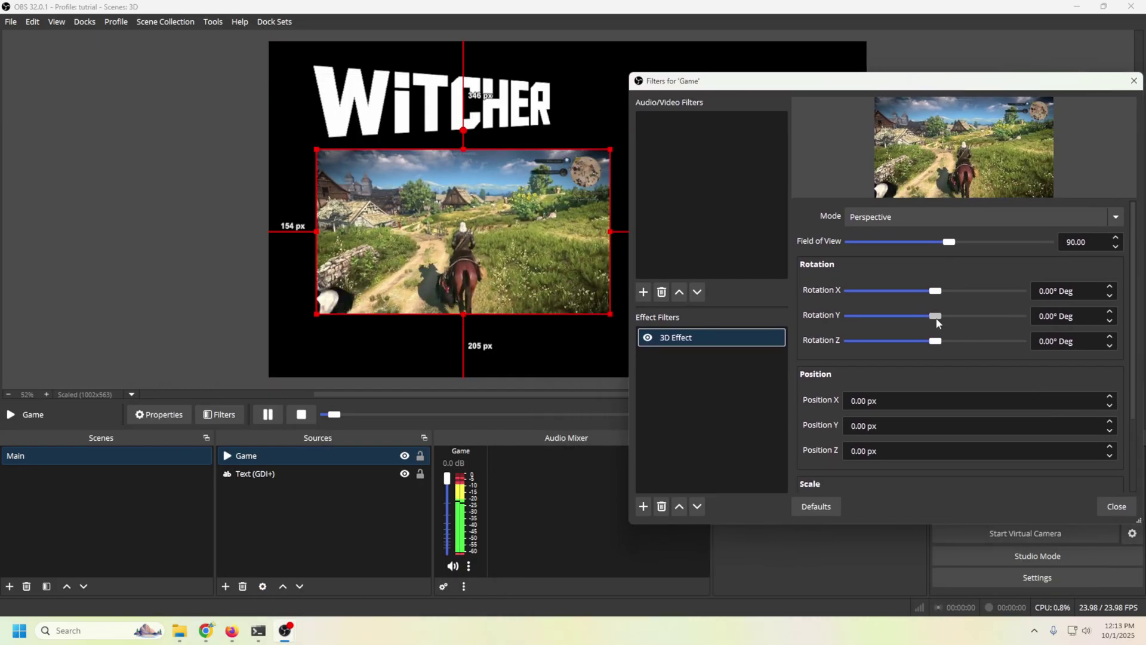
{"action": "left_click_drag", "start_coordinate": [936, 322], "coordinate": [943, 321]}
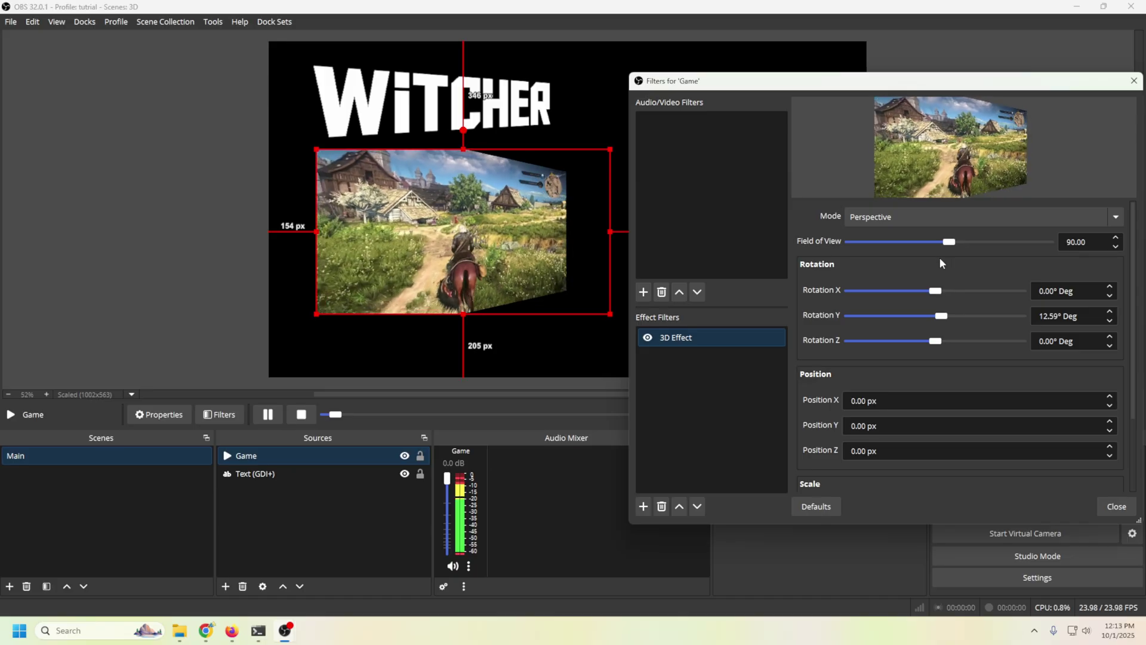
{"action": "left_click_drag", "start_coordinate": [949, 243], "coordinate": [981, 247]}
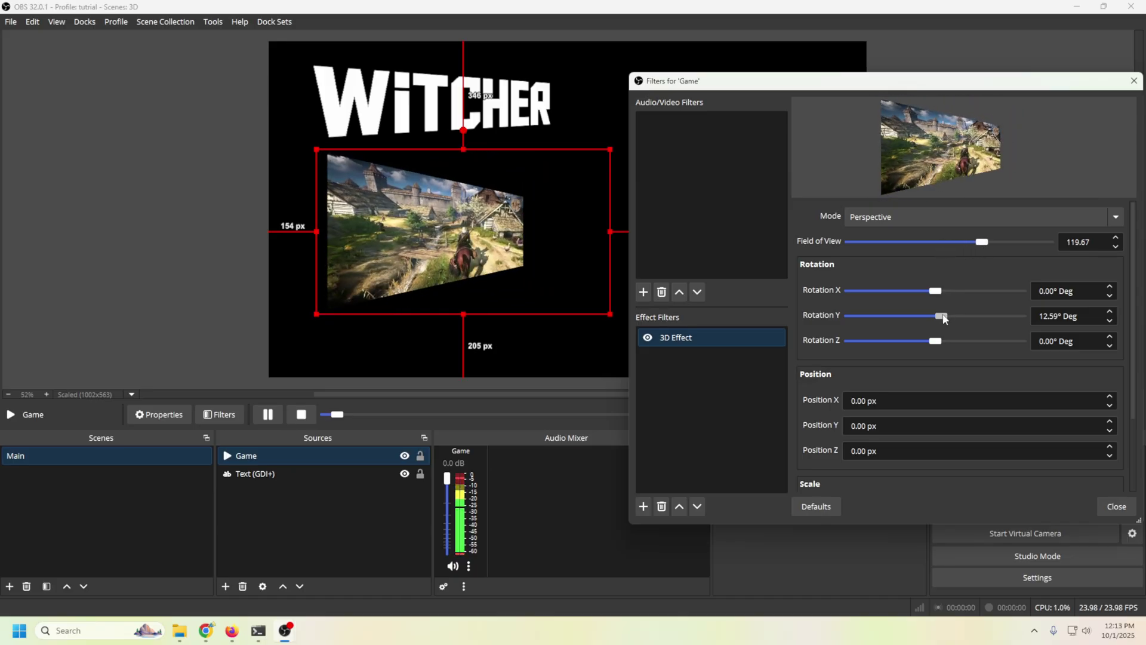
{"action": "left_click_drag", "start_coordinate": [944, 319], "coordinate": [936, 320]}
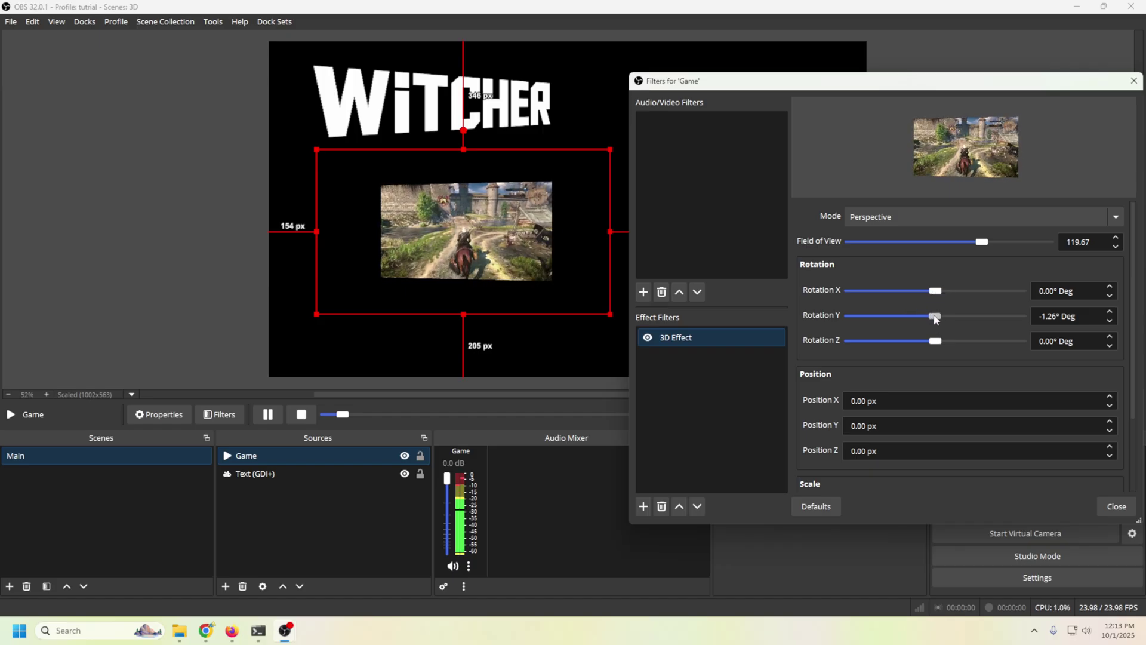
{"action": "left_click_drag", "start_coordinate": [934, 319], "coordinate": [935, 320]}
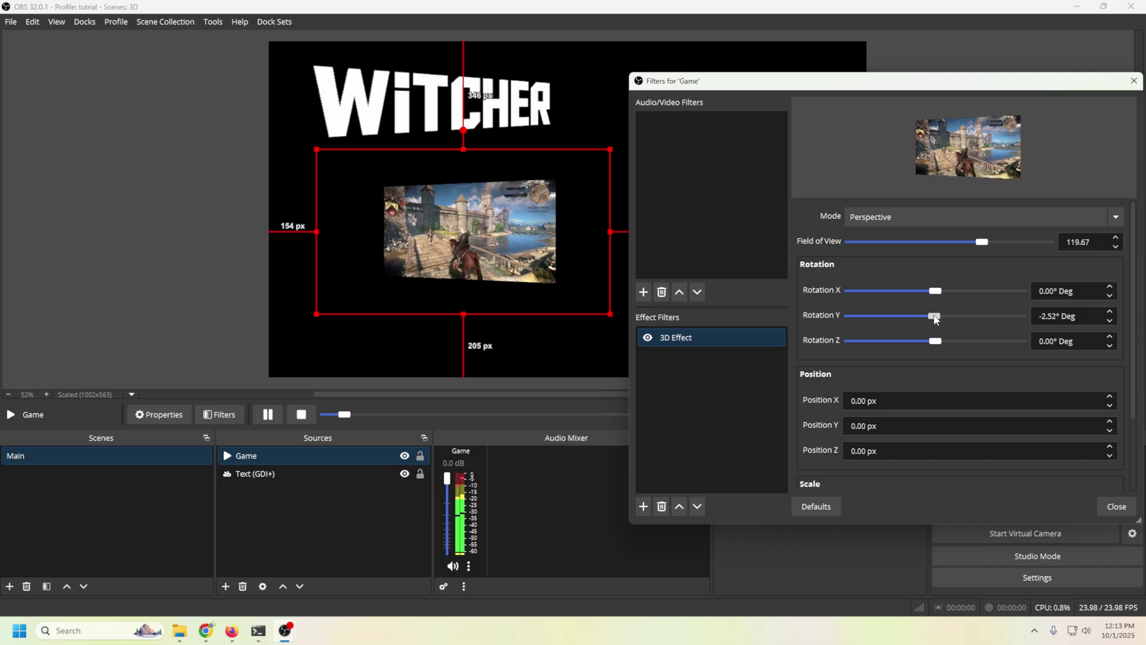
Scale the Game video to 130% on both axes and place it under WITCHER.
{"action": "scroll", "coordinate": [832, 381], "scroll_direction": "down", "scroll_amount": 3}
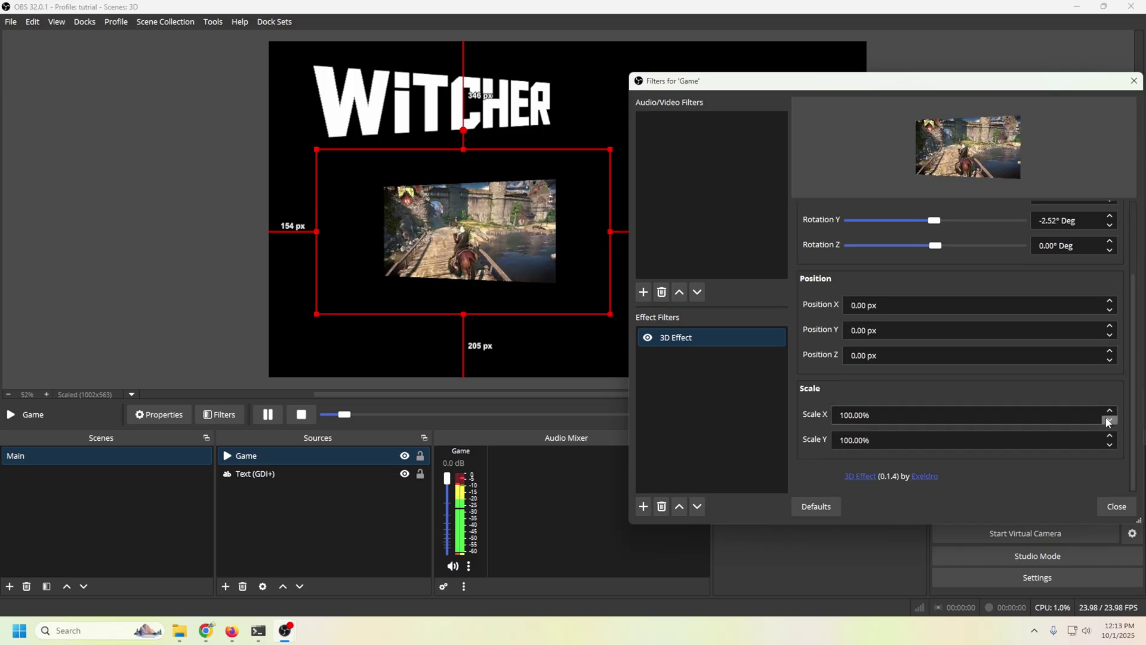
{"action": "left_click", "coordinate": [1109, 411]}
{"action": "left_click", "coordinate": [1109, 410]}
{"action": "left_click", "coordinate": [1109, 410]}
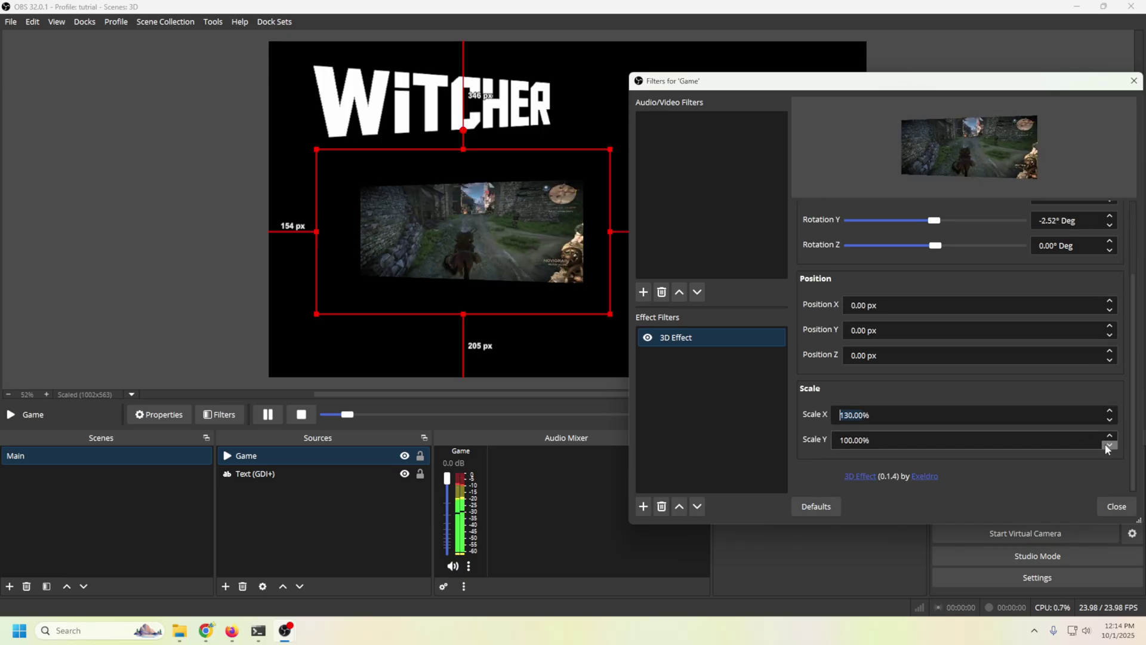
{"action": "left_click", "coordinate": [1110, 438]}
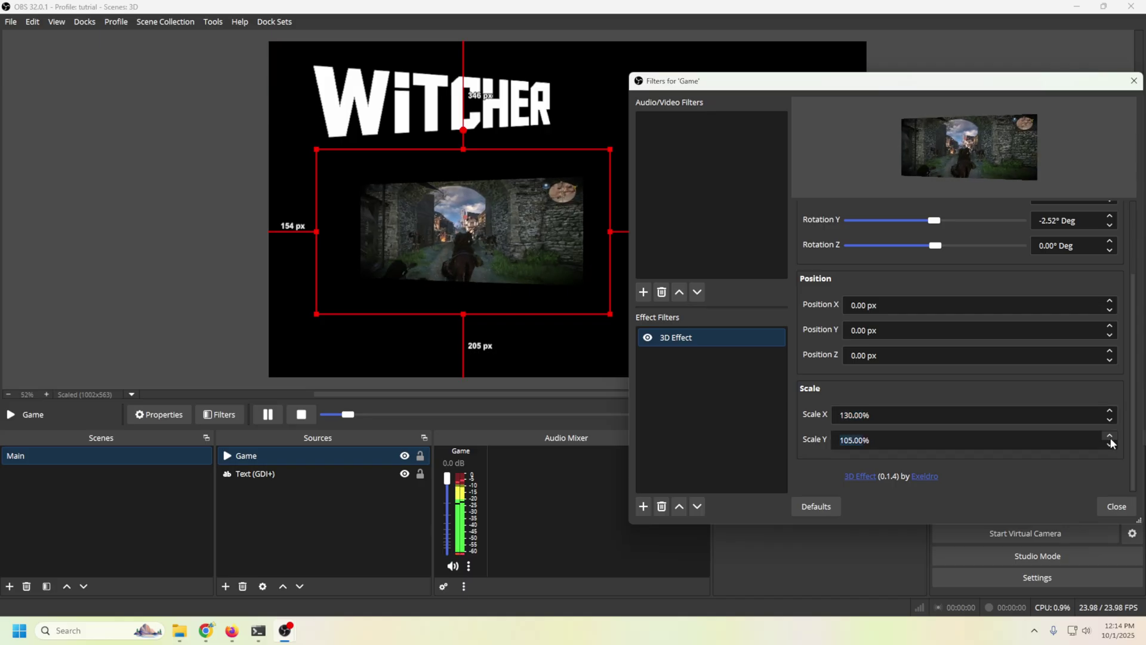
{"action": "left_click_drag", "start_coordinate": [1110, 438], "coordinate": [1110, 438]}
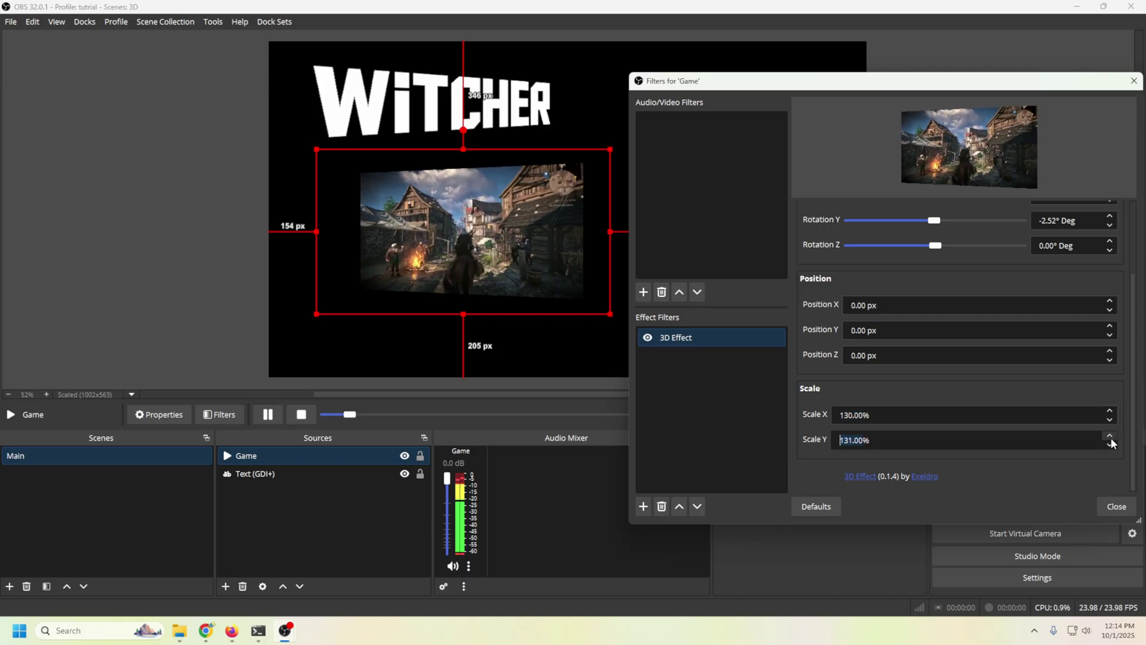
{"action": "left_click", "coordinate": [1110, 445]}
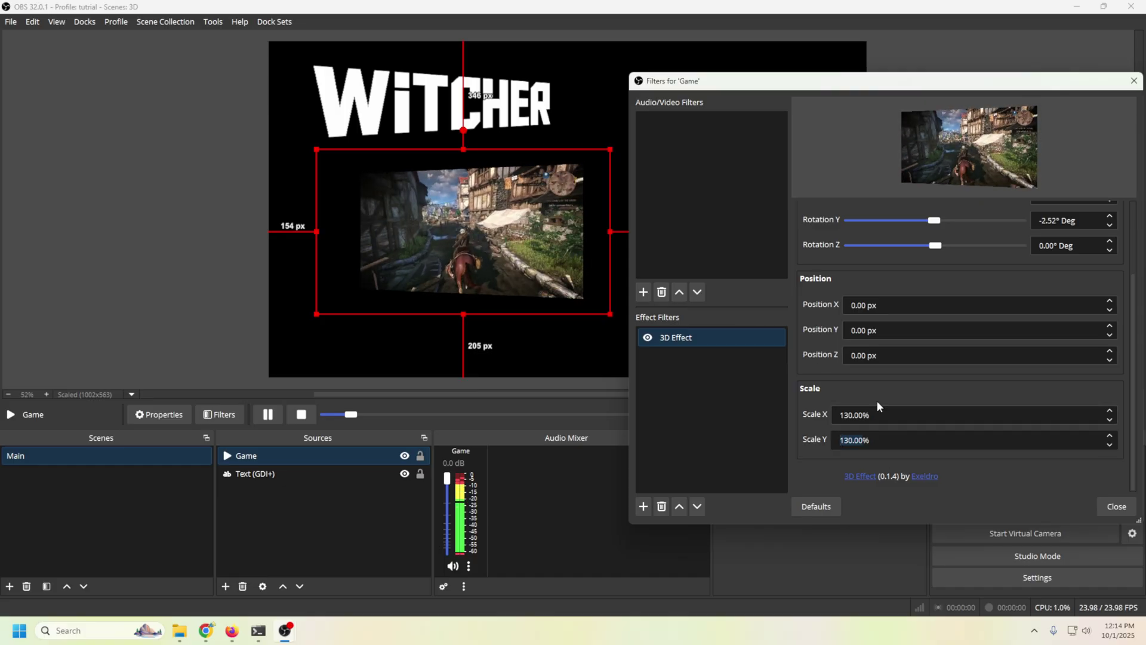
{"action": "left_click_drag", "start_coordinate": [522, 273], "coordinate": [485, 242]}
{"action": "left_click_drag", "start_coordinate": [776, 81], "coordinate": [636, 84]}
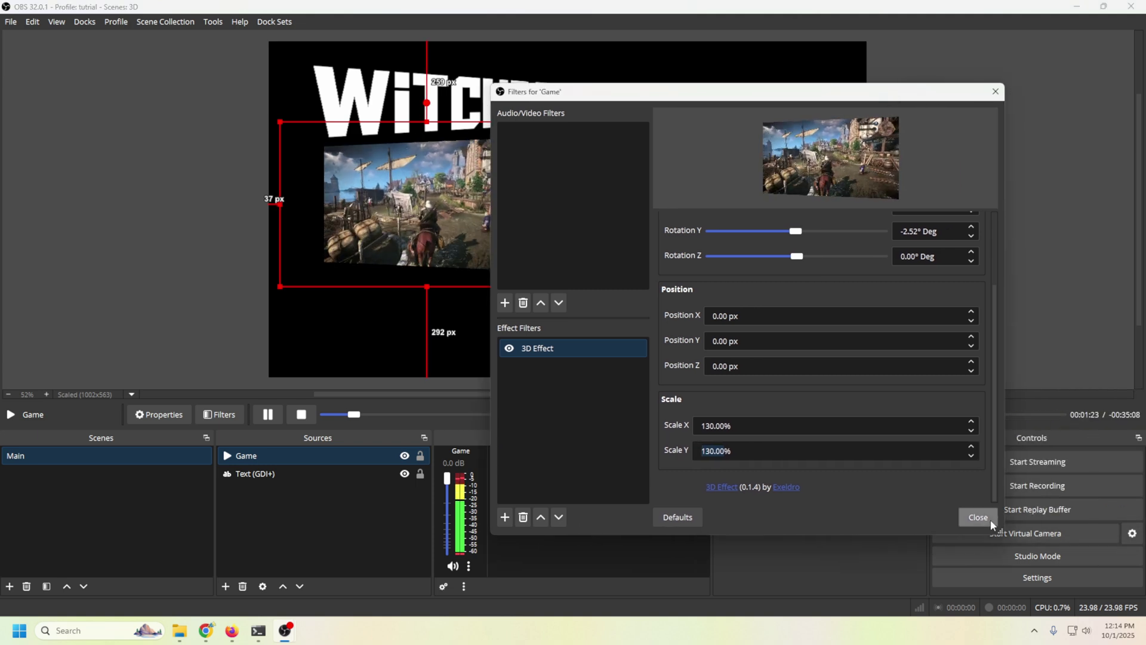
{"action": "left_click", "coordinate": [974, 512]}
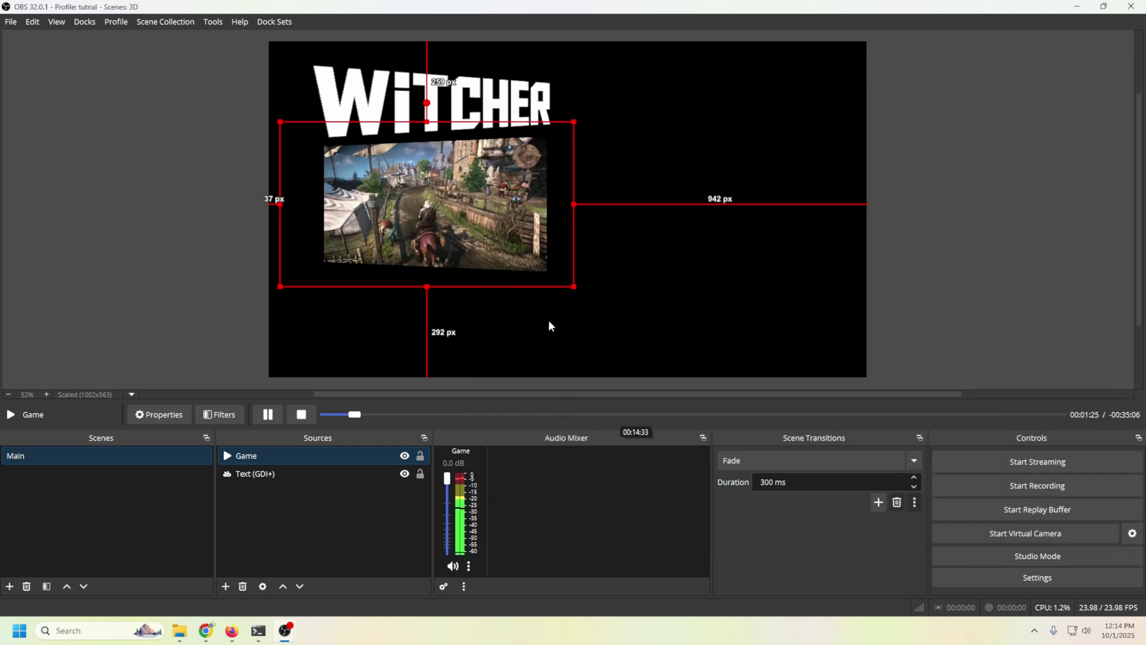
Add a default light-grey Color Source and shrink it beside the gameplay video.
{"action": "left_click", "coordinate": [226, 586]}
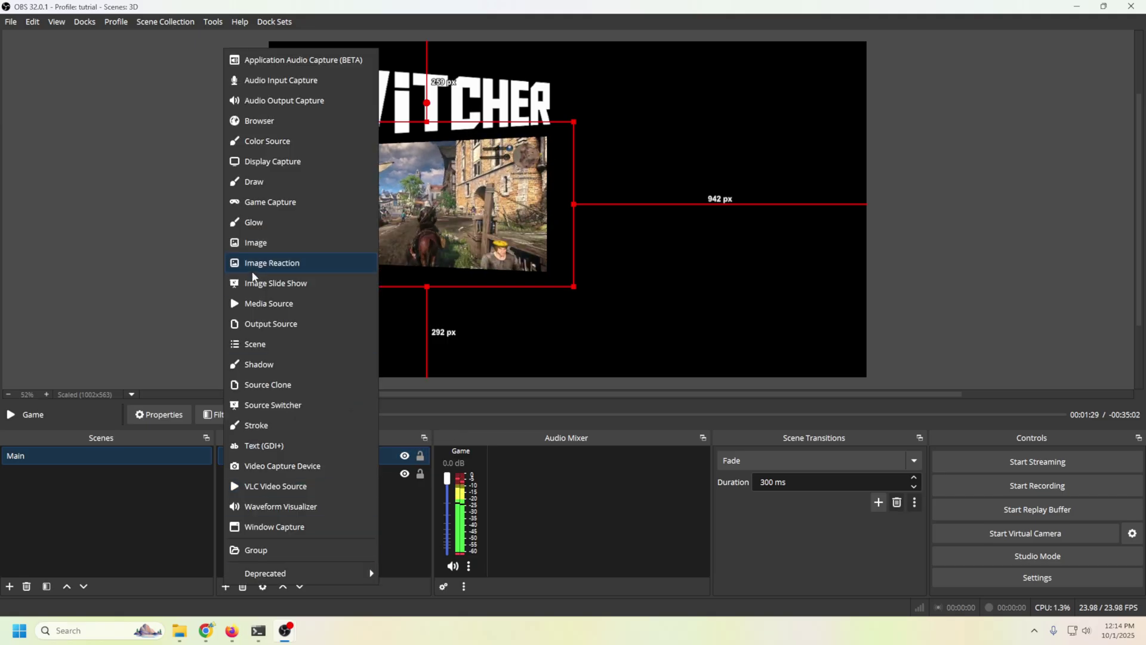
{"action": "left_click", "coordinate": [258, 142]}
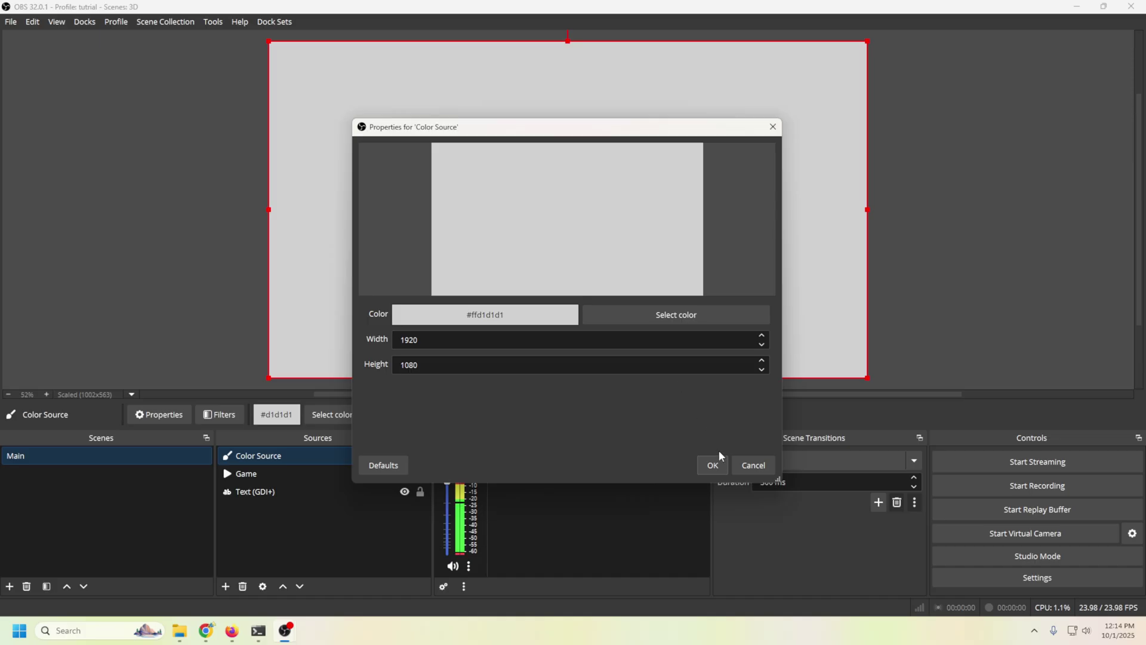
{"action": "left_click", "coordinate": [712, 464]}
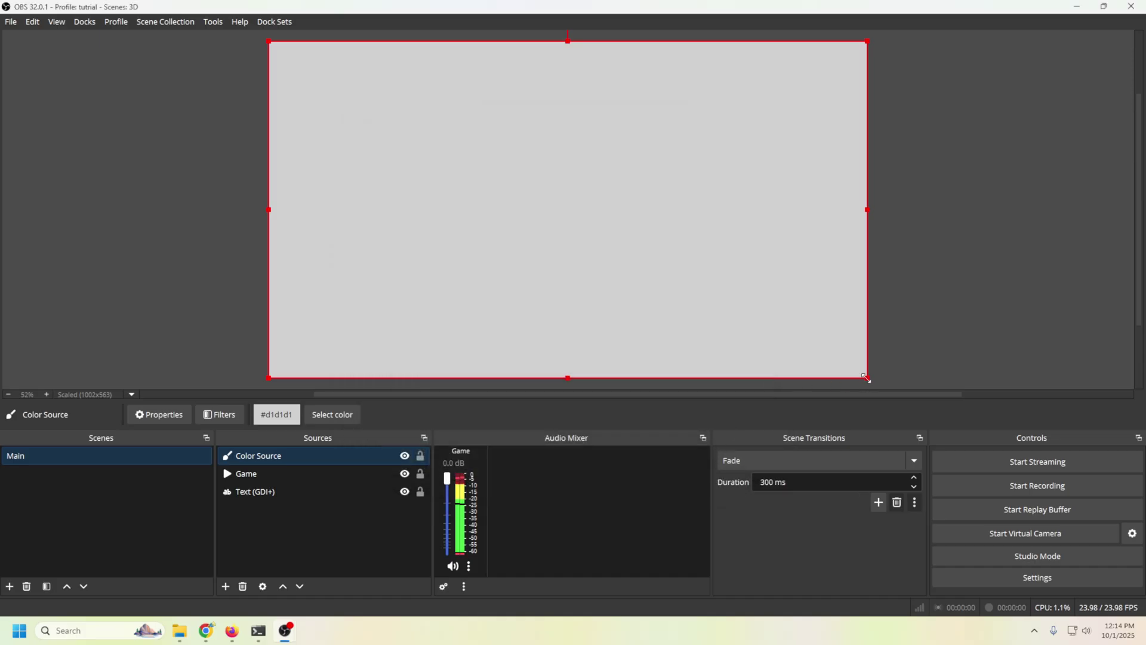
{"action": "left_click_drag", "start_coordinate": [865, 377], "coordinate": [722, 263]}
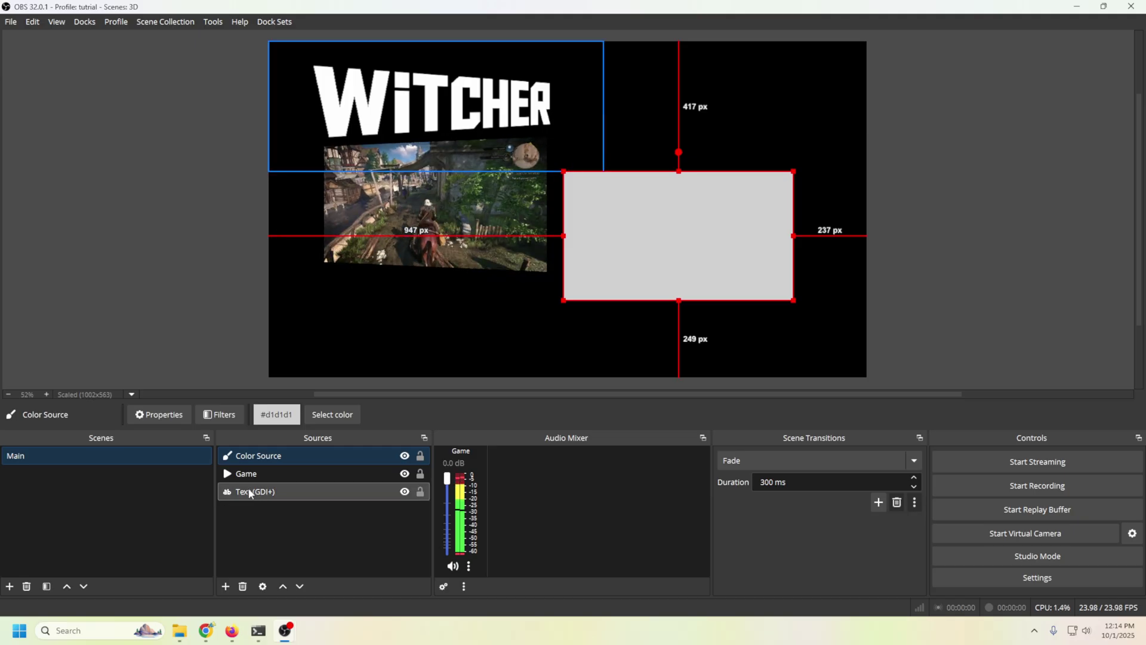
Add a 3D Effect filter to the Color Source.
{"action": "right_click", "coordinate": [259, 458]}
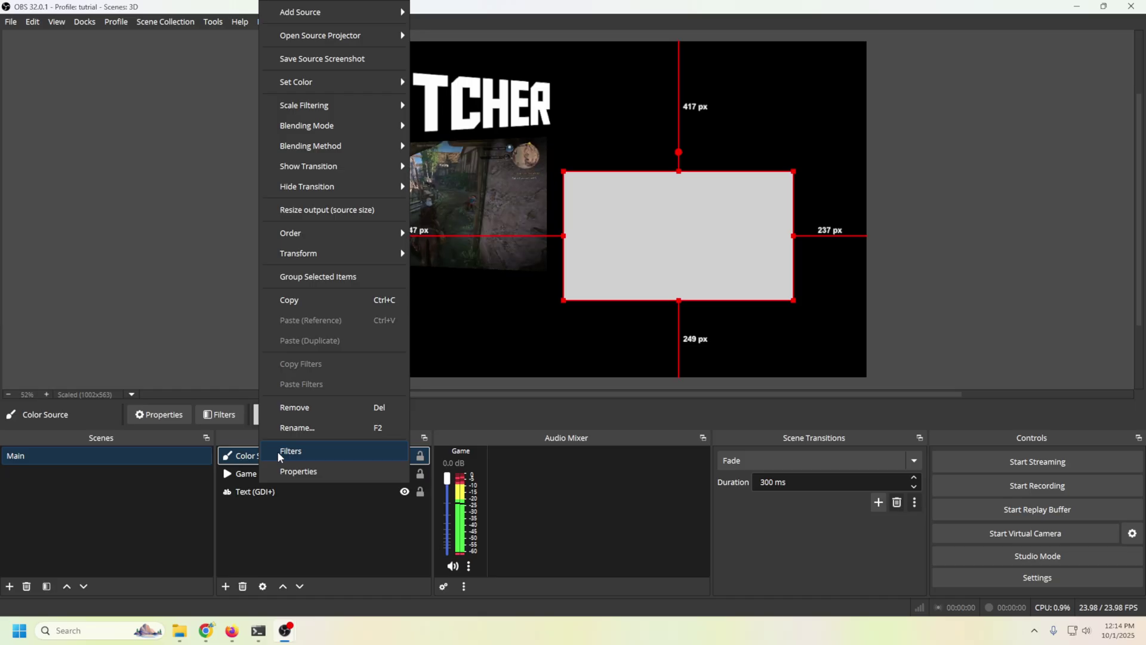
{"action": "left_click", "coordinate": [296, 453]}
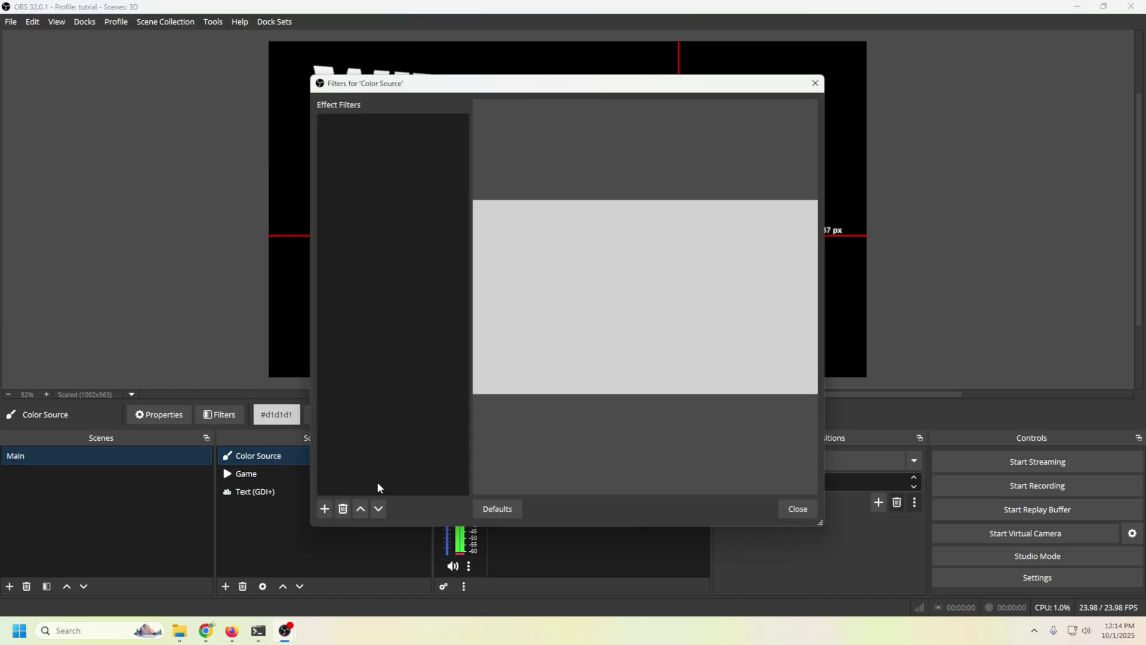
{"action": "left_click", "coordinate": [325, 508]}
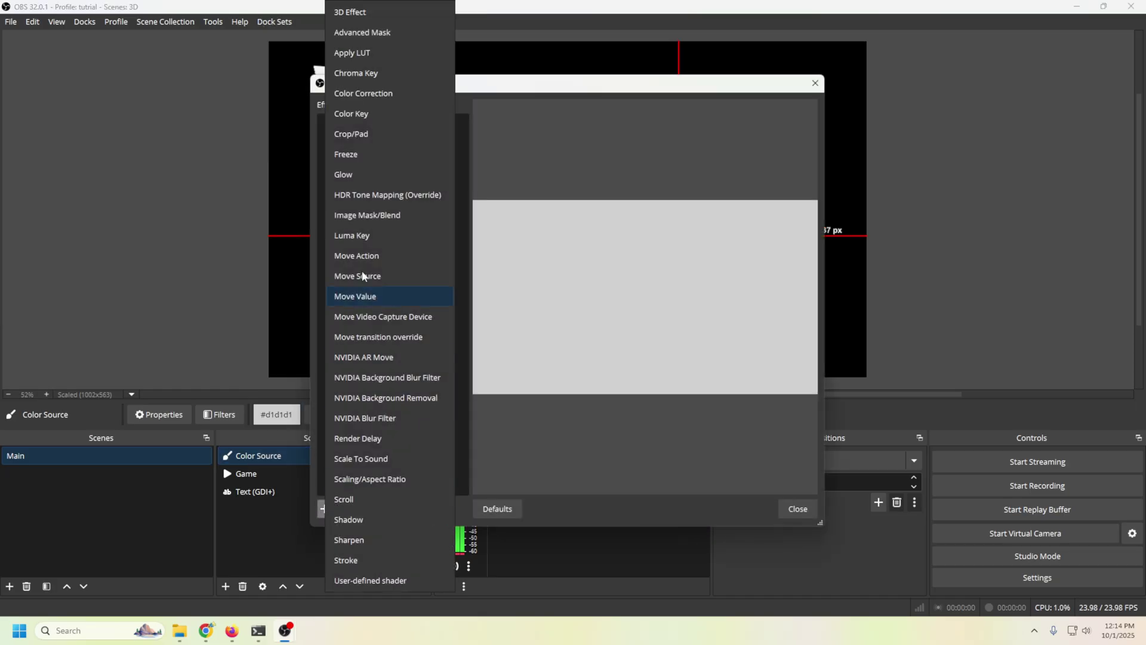
{"action": "left_click", "coordinate": [364, 12]}
{"action": "left_click", "coordinate": [538, 322]}
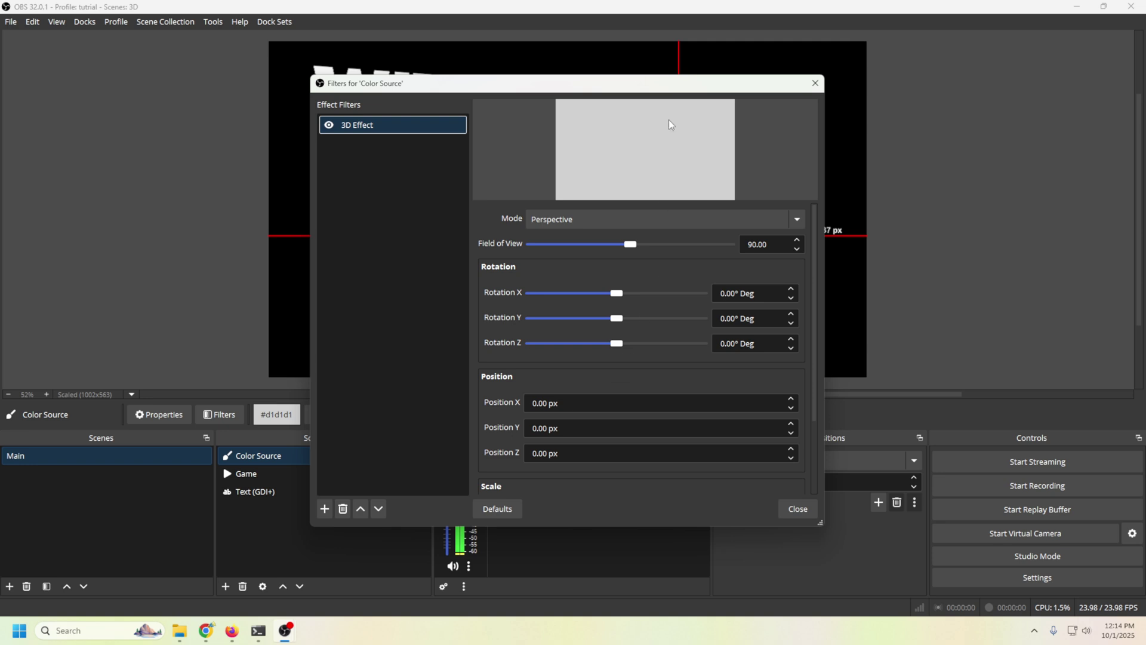
Raise the field of view, tilt the grey block around Y, and place it beneath the game capture.
{"action": "left_click_drag", "start_coordinate": [667, 83], "coordinate": [240, 166]}
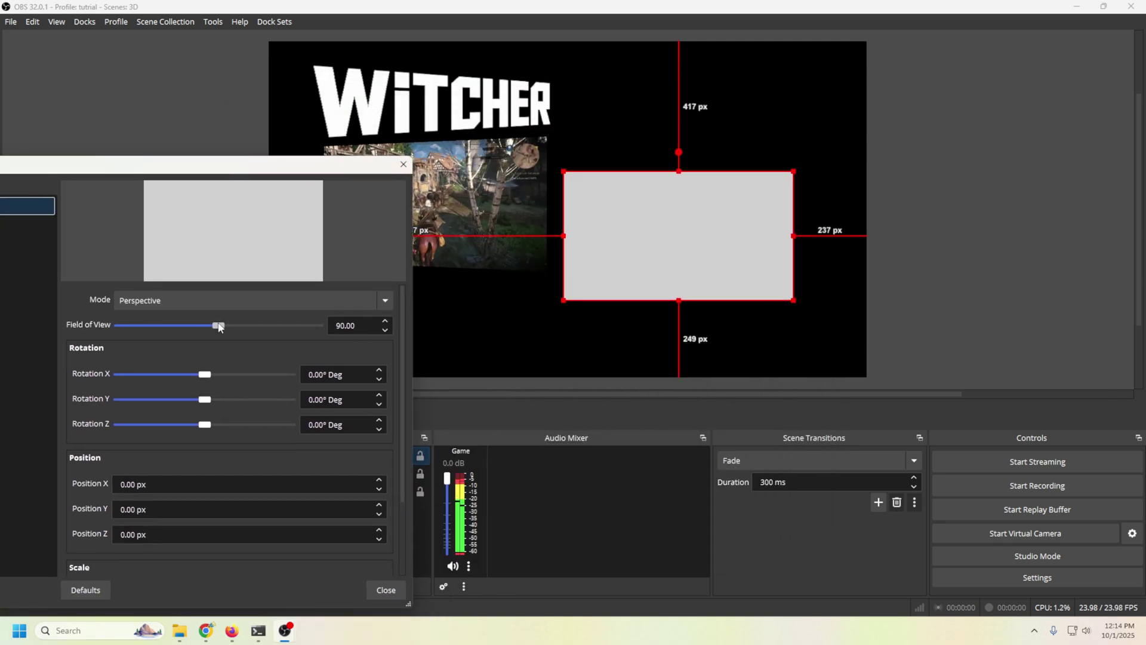
{"action": "left_click_drag", "start_coordinate": [220, 327], "coordinate": [246, 334]}
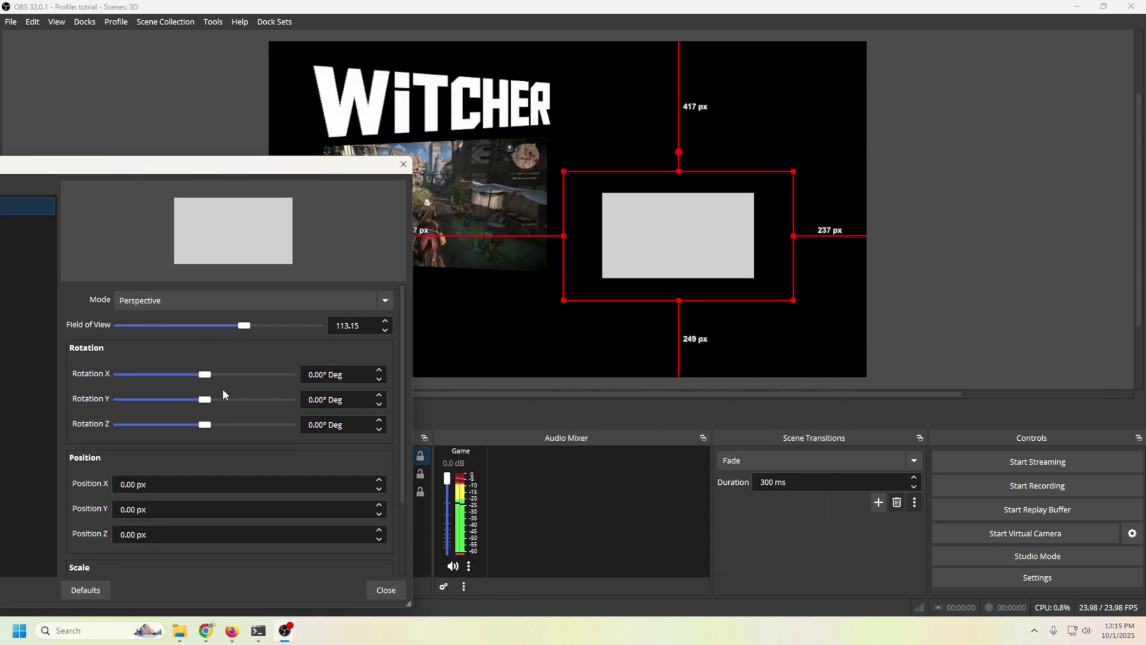
{"action": "left_click_drag", "start_coordinate": [204, 403], "coordinate": [202, 404]}
{"action": "left_click_drag", "start_coordinate": [718, 250], "coordinate": [548, 202]}
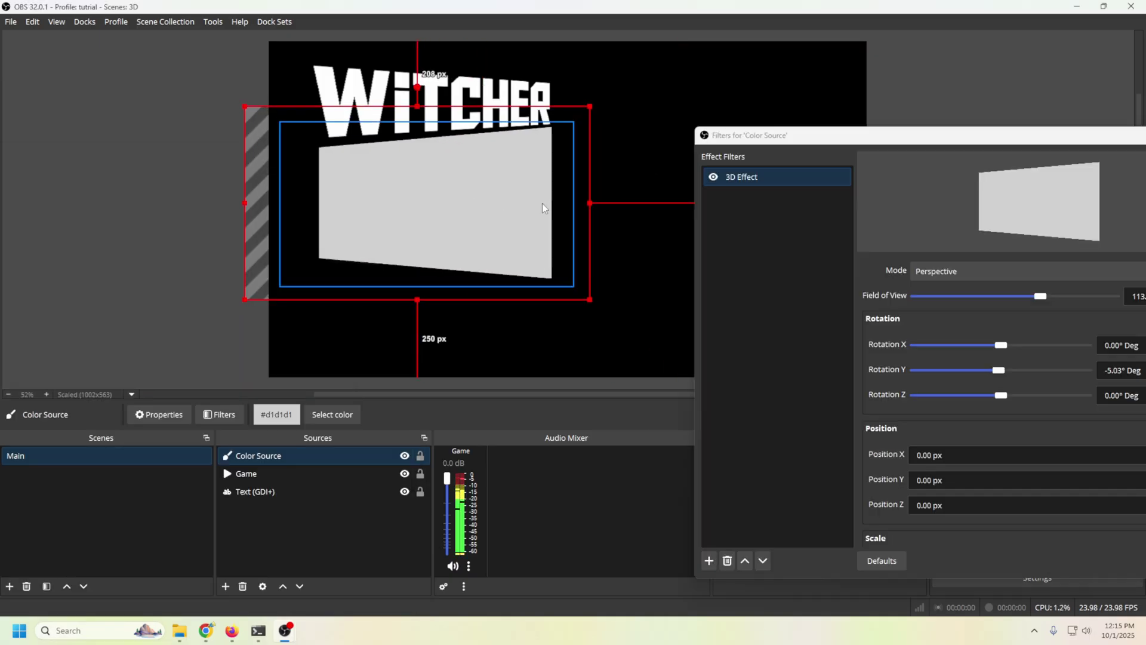
{"action": "left_click_drag", "start_coordinate": [289, 462], "coordinate": [289, 482]}
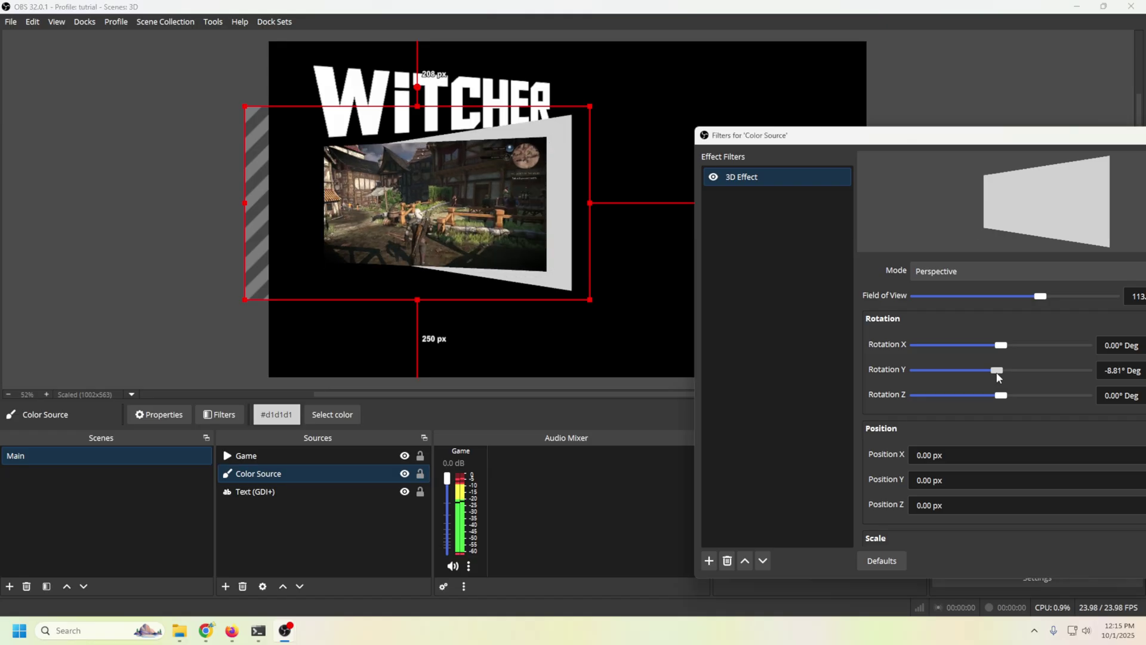
Ease the tilt back to -2.52°, nudge the grey frame right and up, then begin a new scene.
{"action": "left_click_drag", "start_coordinate": [1000, 376], "coordinate": [1002, 376]}
{"action": "left_click_drag", "start_coordinate": [417, 297], "coordinate": [425, 296]}
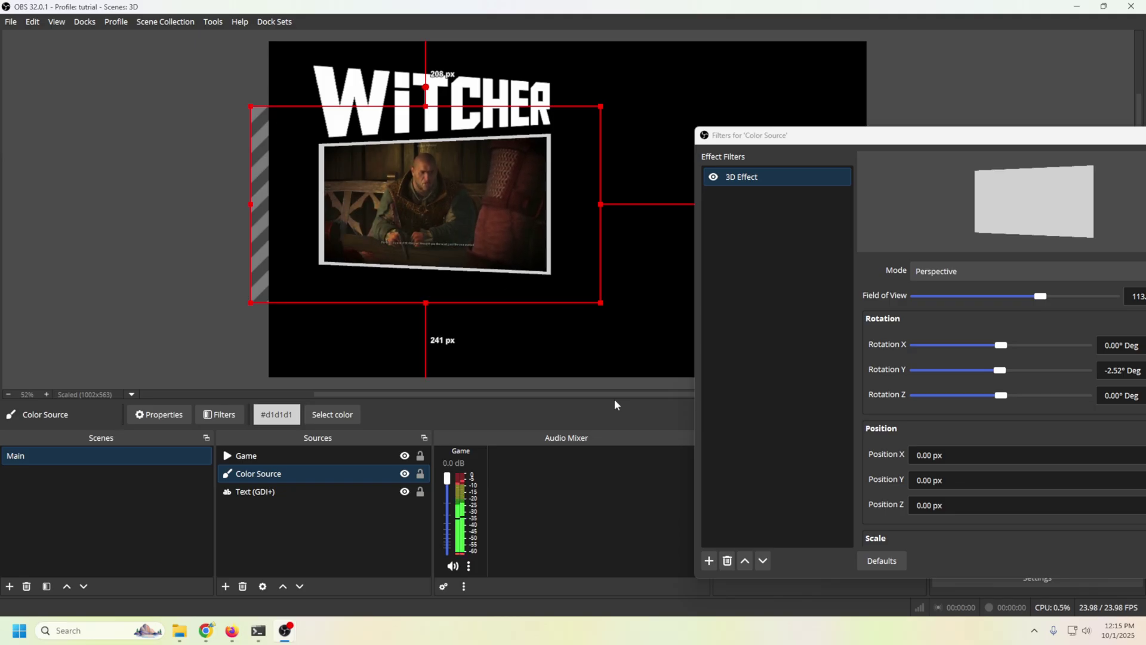
{"action": "key", "text": "Up"}
{"action": "key", "text": "Up"}
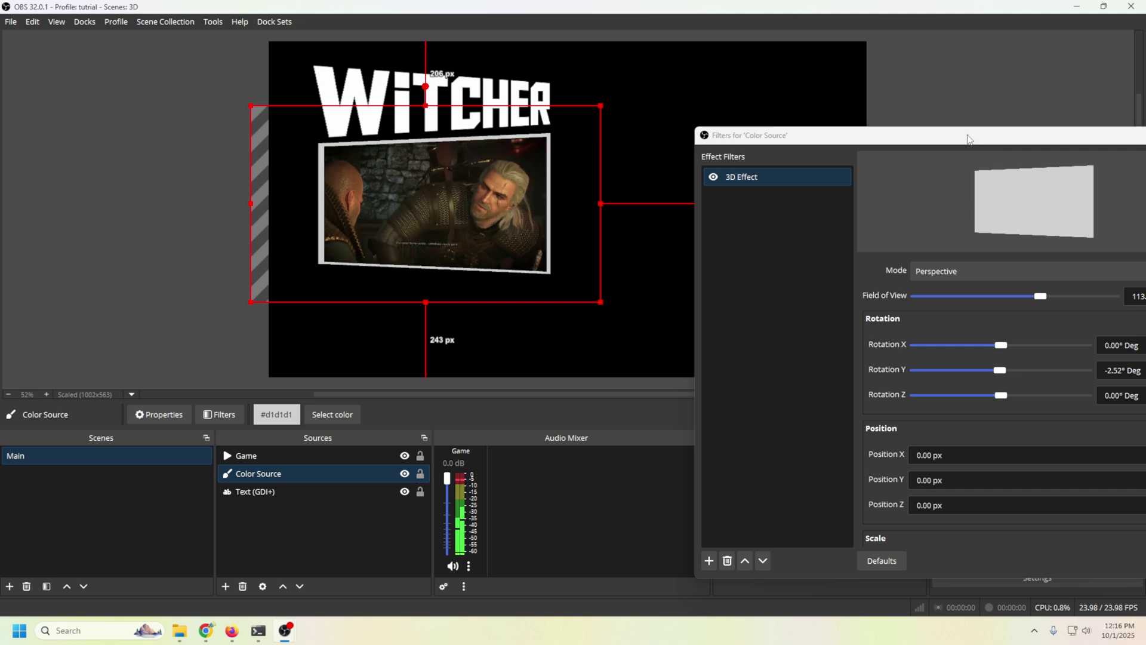
{"action": "key", "text": "Escape"}
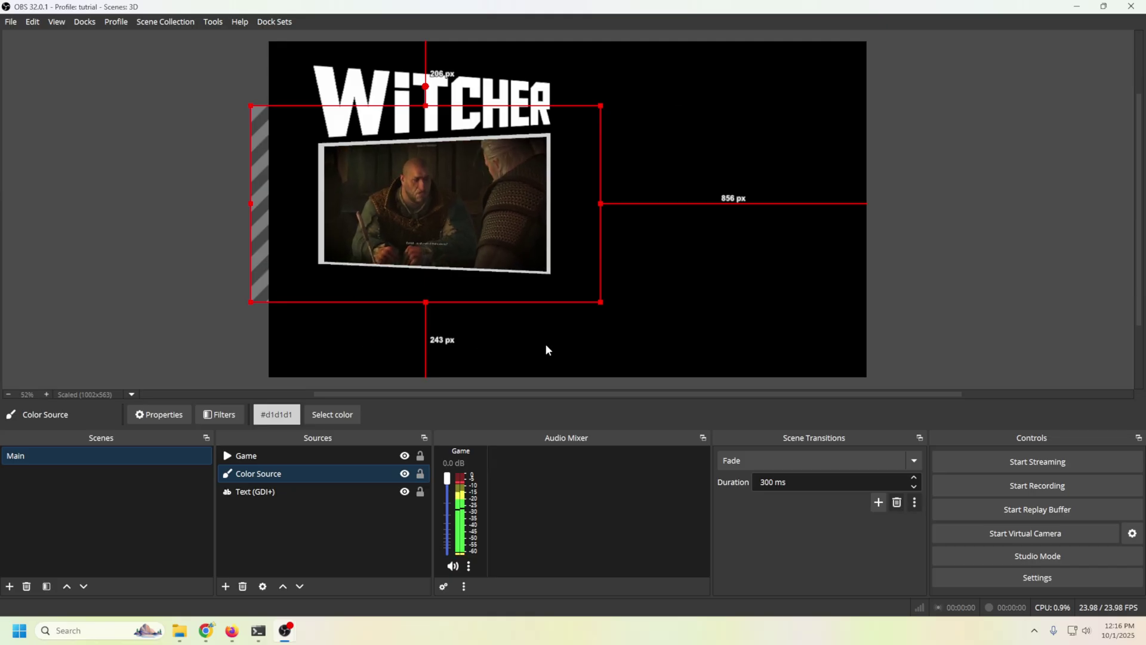
{"action": "left_click", "coordinate": [10, 586]}
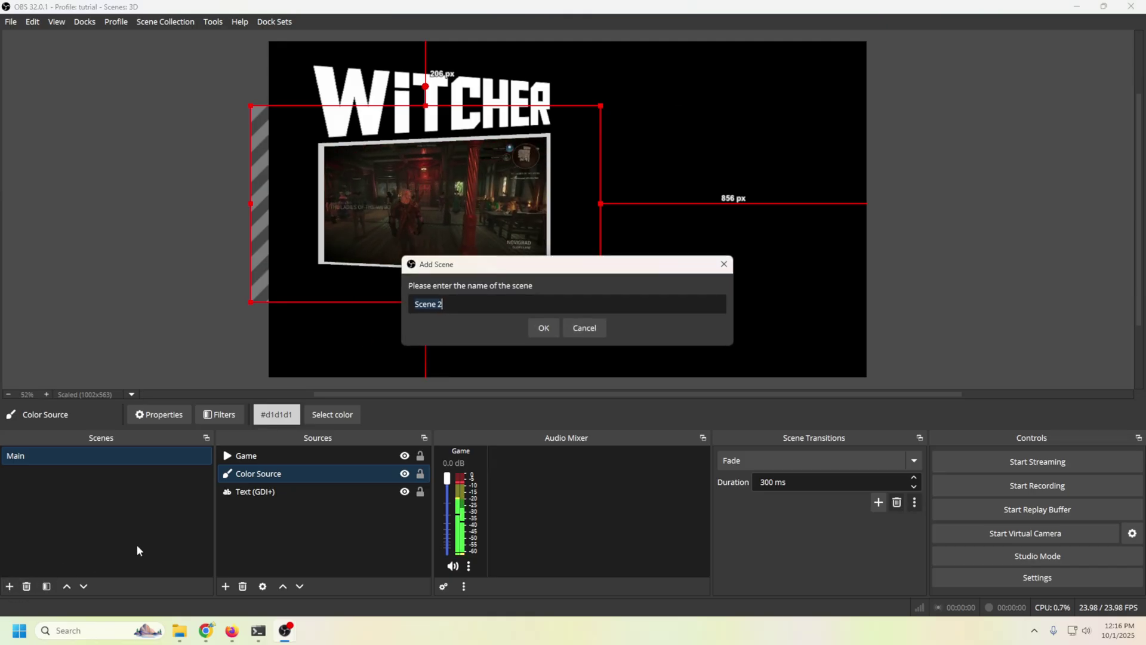
Create a scene named 'cam' and add a new Video Capture Device source.
{"action": "type", "text": "ca"}
{"action": "type", "text": "m"}
{"action": "left_click", "coordinate": [543, 327]}
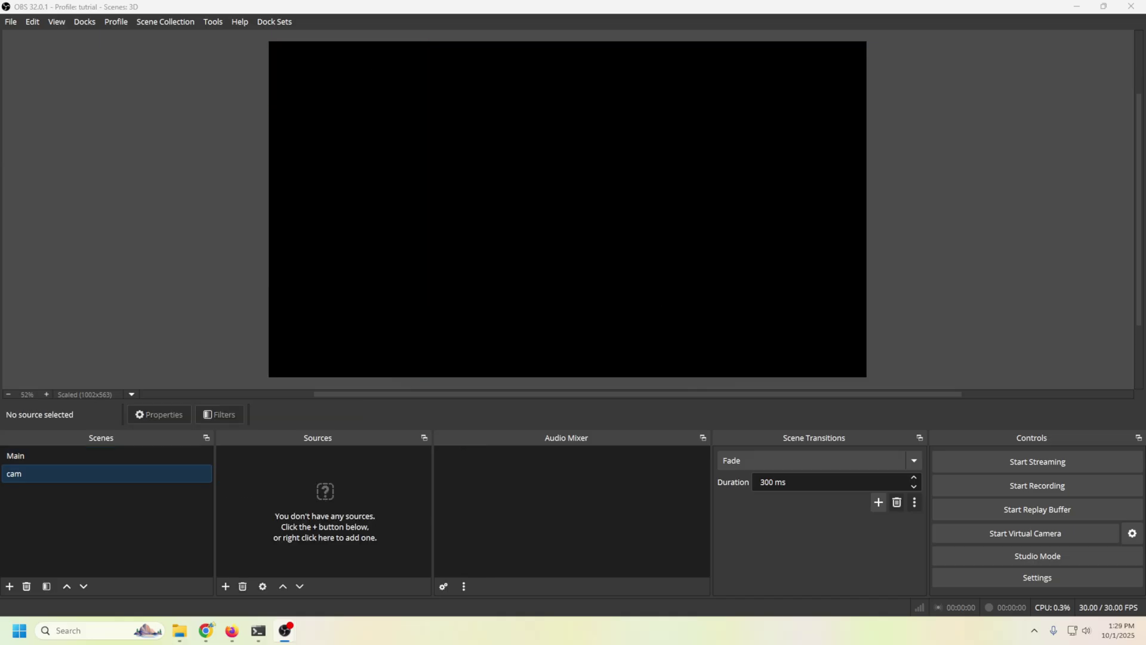
{"action": "left_click", "coordinate": [226, 586]}
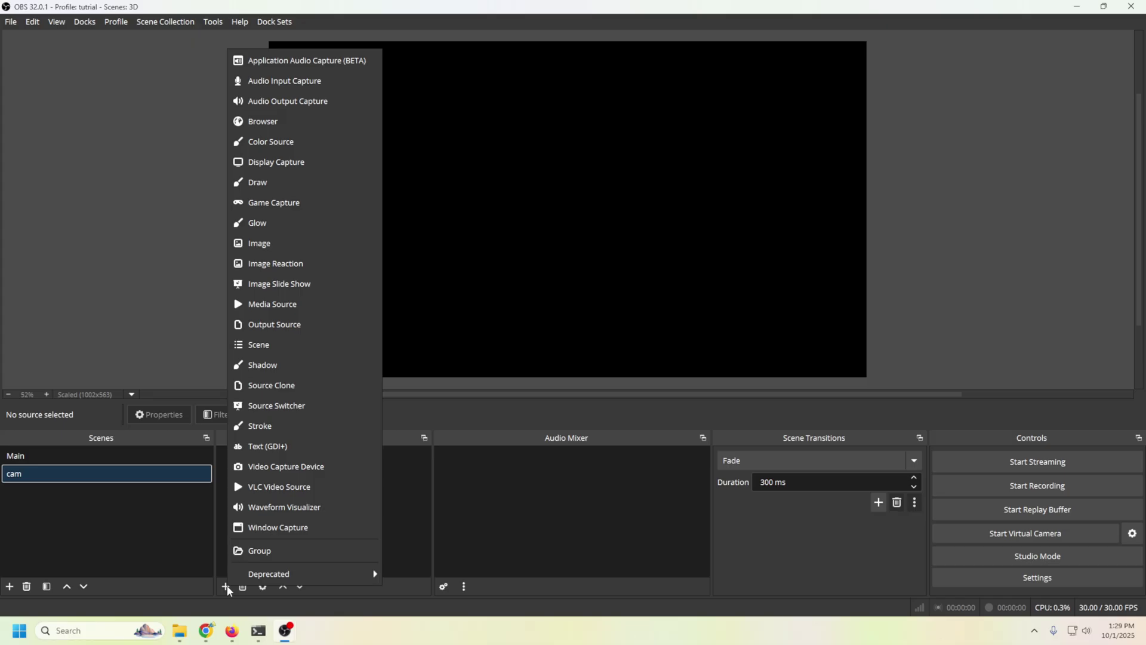
{"action": "left_click", "coordinate": [276, 467]}
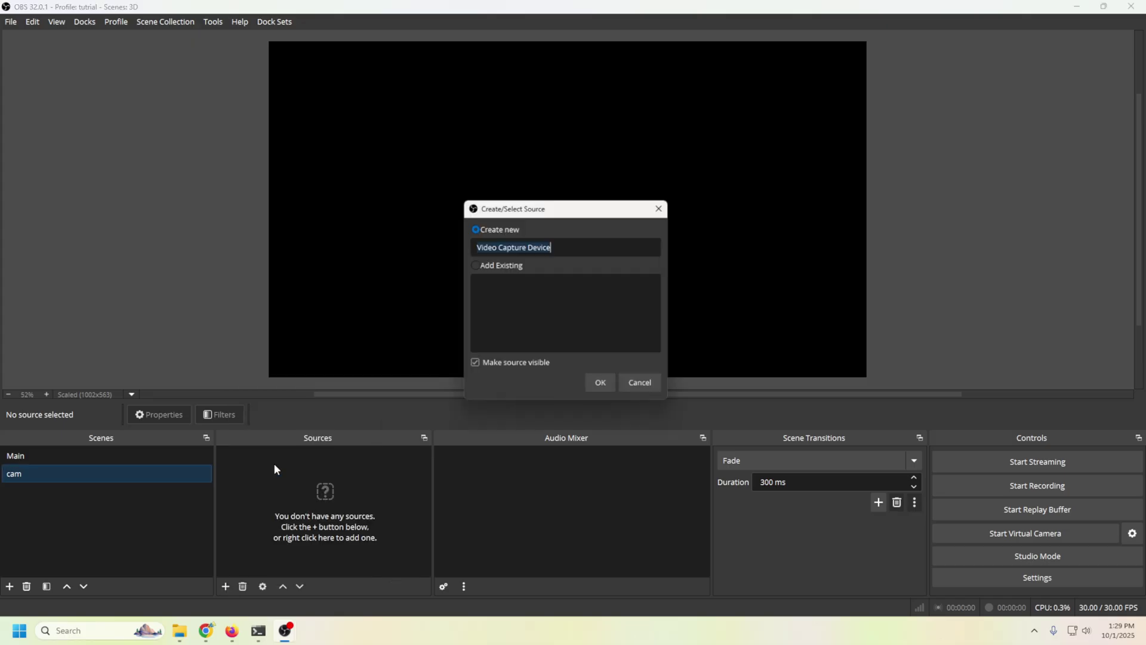
{"action": "left_click", "coordinate": [599, 387]}
Use Cam Link Pro HDMI-1 with custom audio Cam Link Pro Audio-1, then shrink and centre the webcam.
{"action": "left_click", "coordinate": [599, 316]}
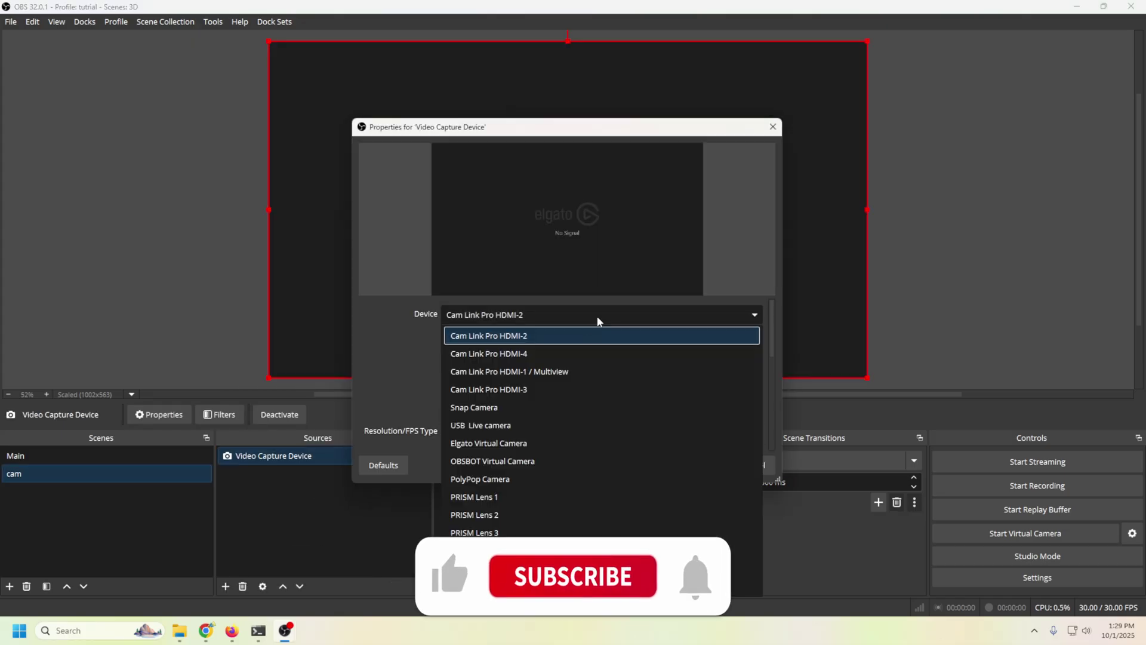
{"action": "left_click", "coordinate": [560, 371]}
{"action": "scroll", "coordinate": [406, 393], "scroll_direction": "down", "scroll_amount": 5}
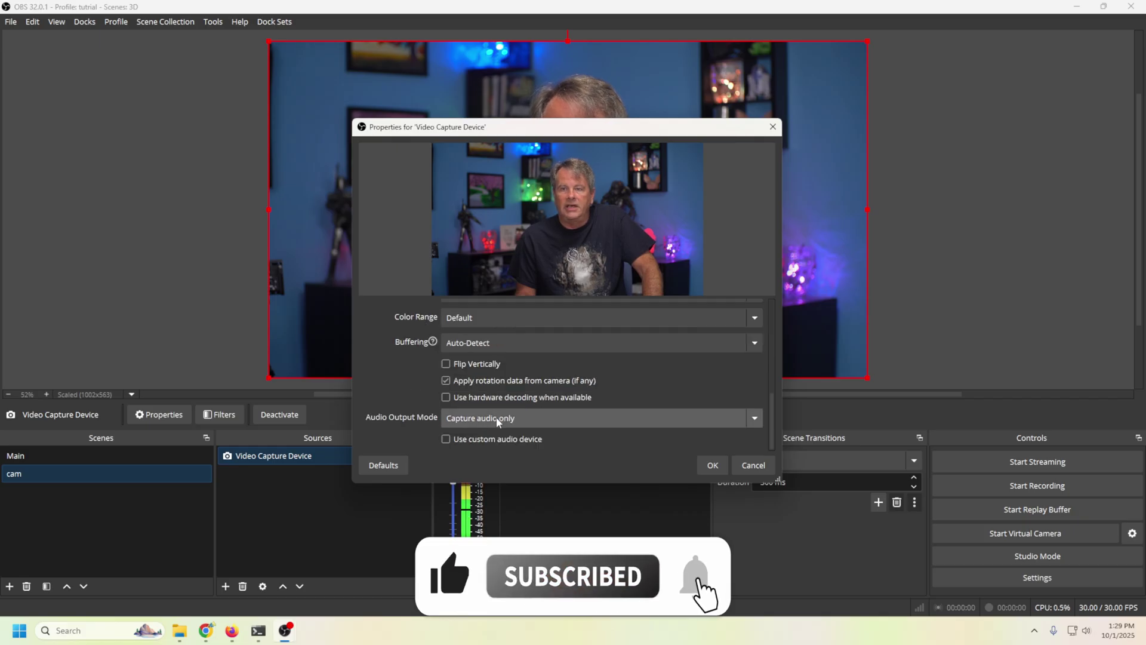
{"action": "left_click", "coordinate": [446, 438]}
{"action": "scroll", "coordinate": [433, 416], "scroll_direction": "down", "scroll_amount": 5}
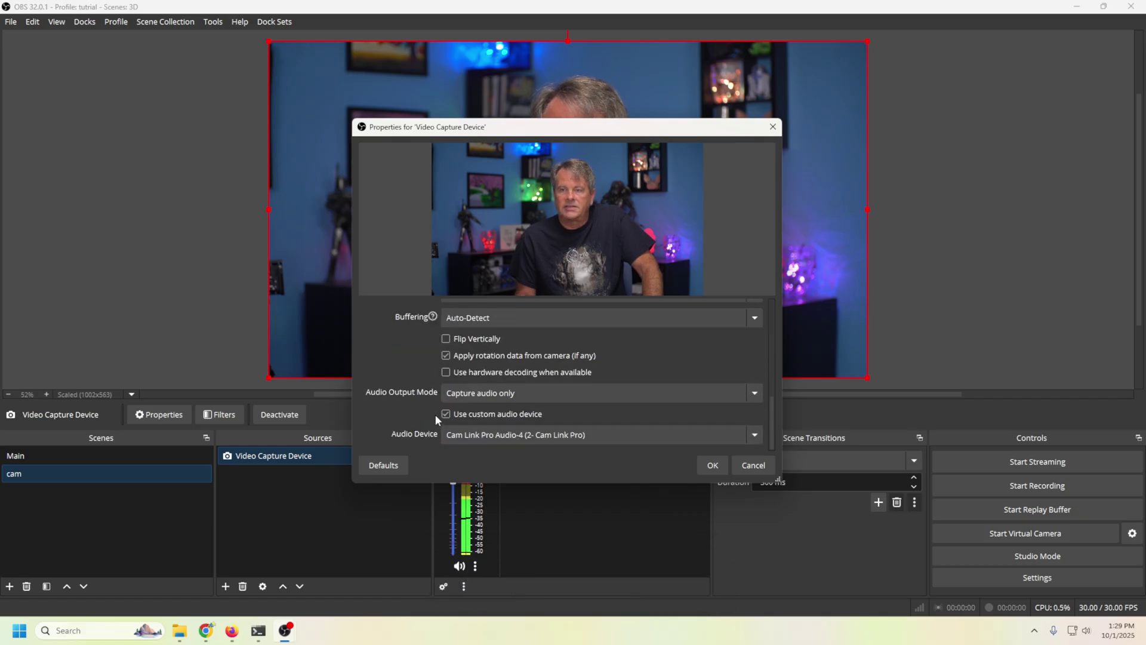
{"action": "left_click", "coordinate": [454, 434]}
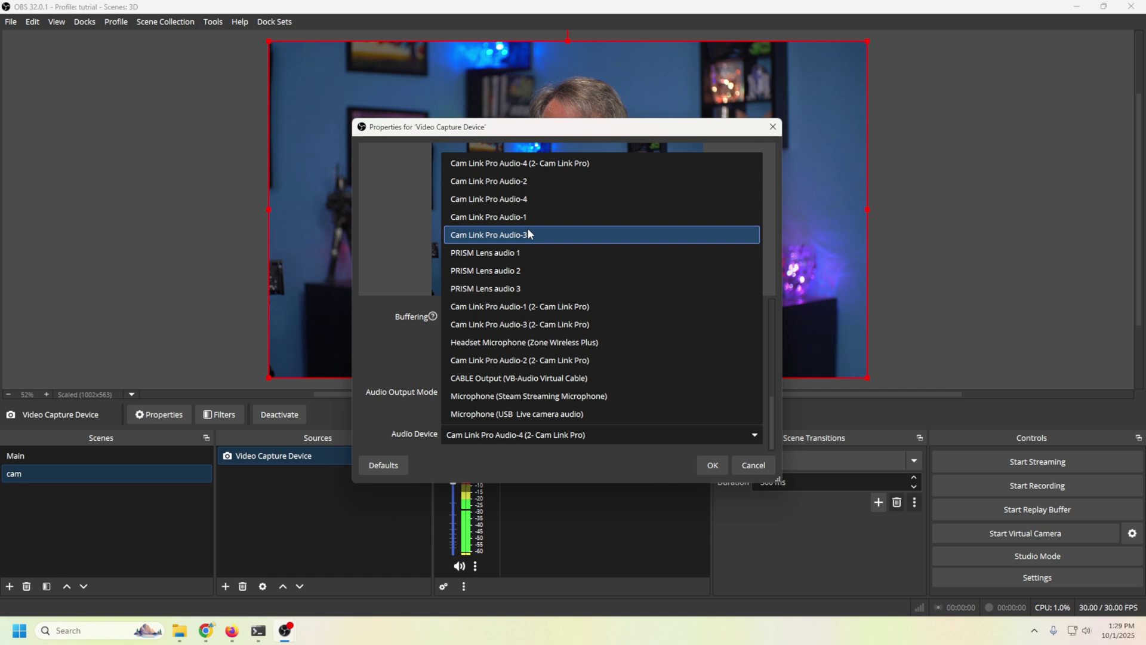
{"action": "left_click", "coordinate": [531, 217]}
{"action": "key", "text": "Return"}
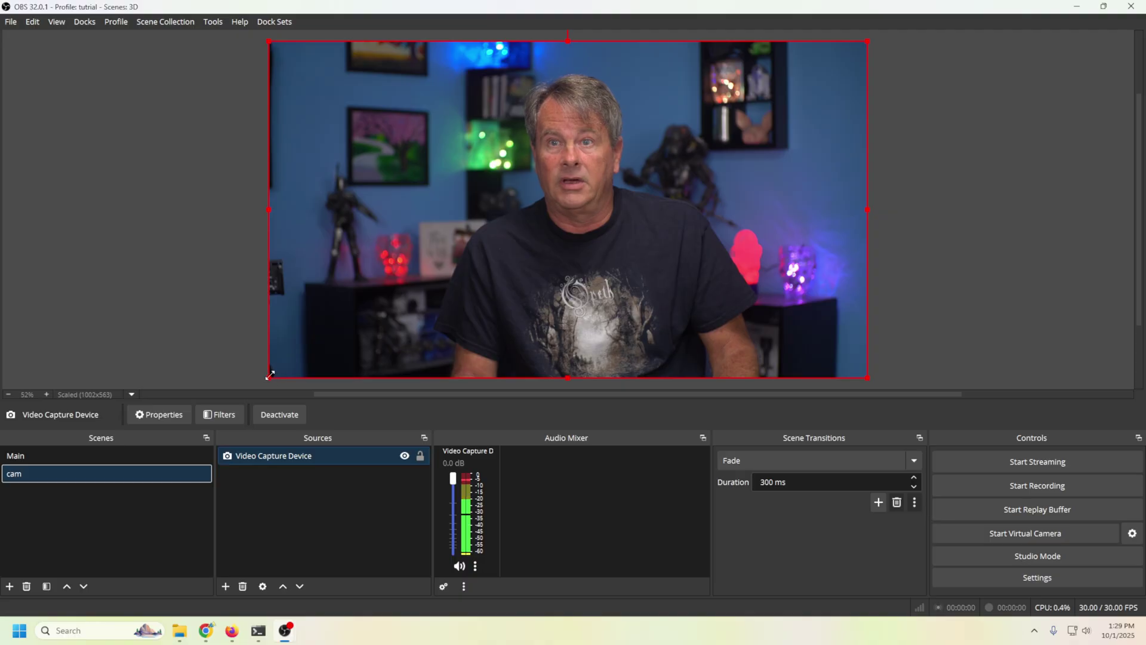
{"action": "left_click_drag", "start_coordinate": [273, 372], "coordinate": [442, 276]}
{"action": "left_click_drag", "start_coordinate": [621, 199], "coordinate": [530, 265]}
Give the webcam a 3D Effect filter with field of view raised to 110.43, then close the filters.
{"action": "right_click", "coordinate": [314, 462]}
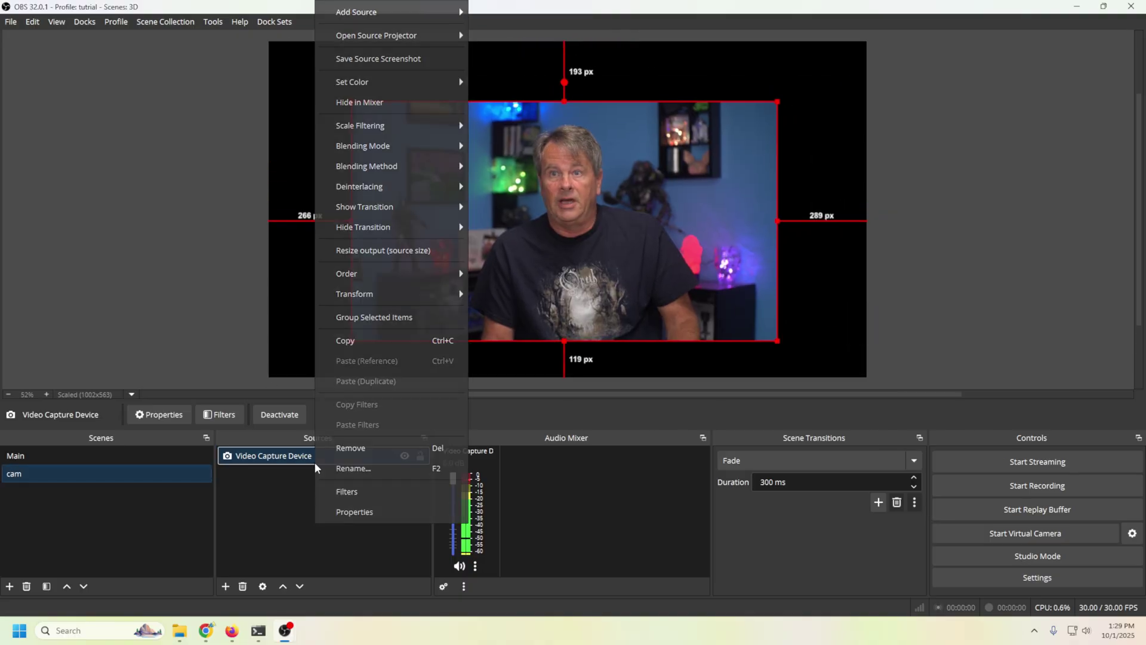
{"action": "left_click", "coordinate": [353, 491]}
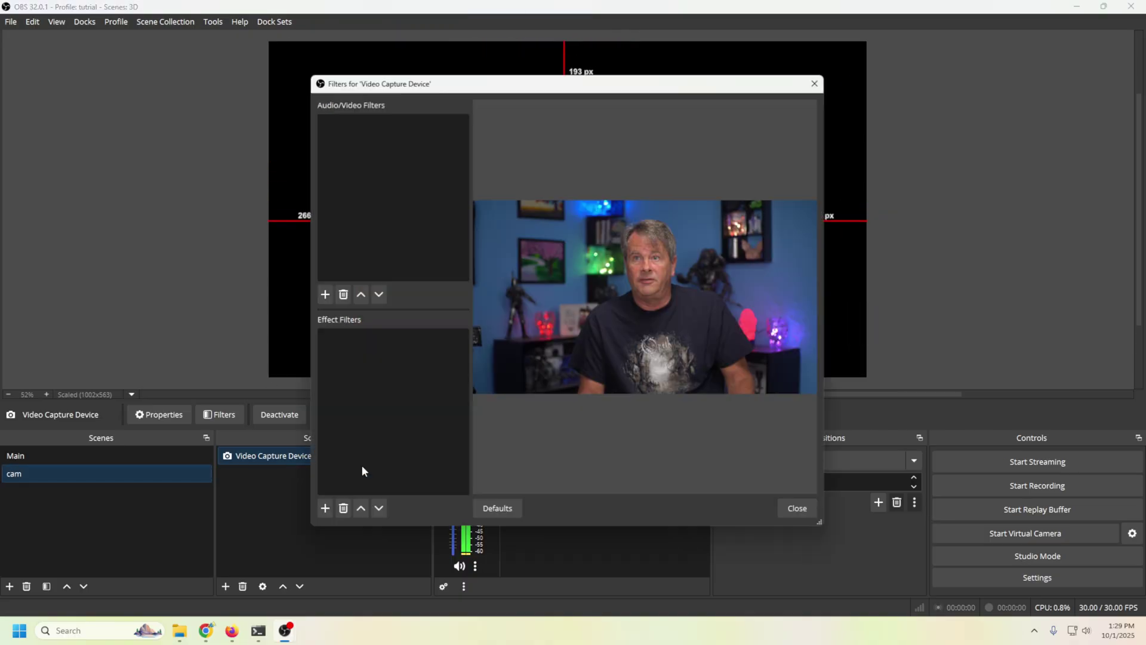
{"action": "left_click", "coordinate": [325, 508]}
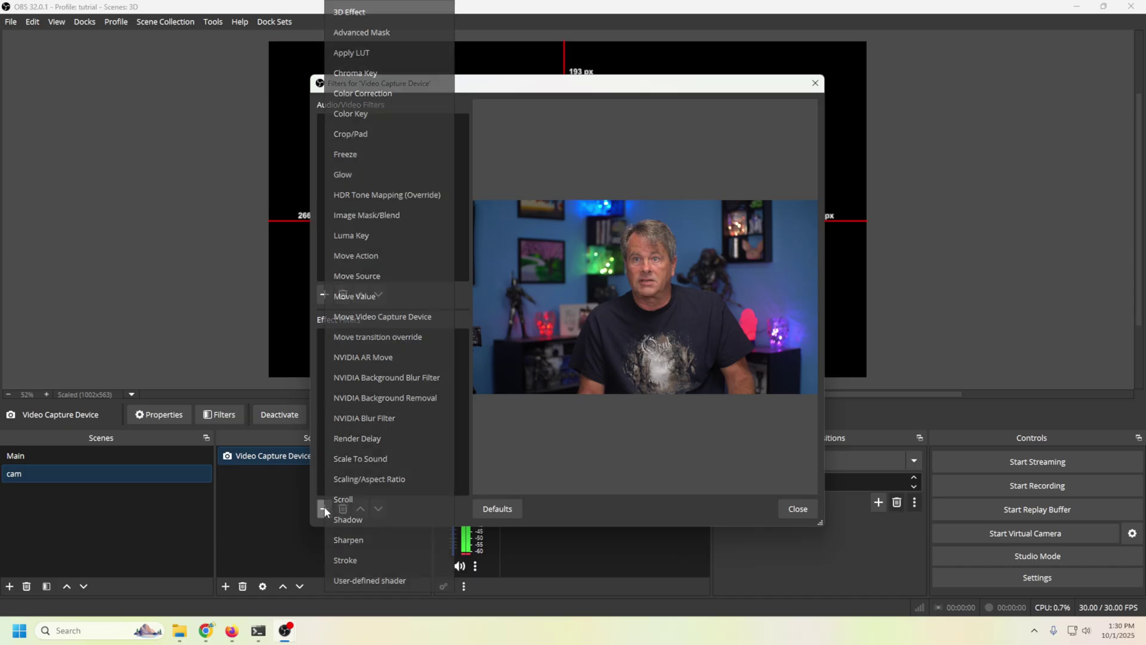
{"action": "left_click", "coordinate": [360, 12]}
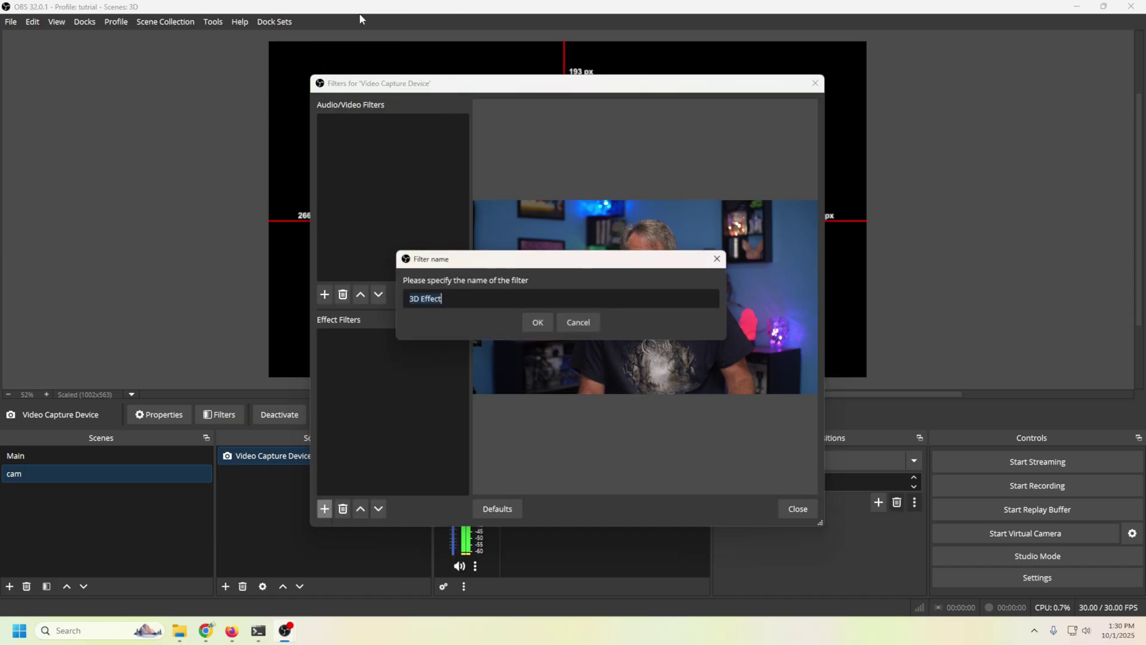
{"action": "left_click", "coordinate": [536, 322]}
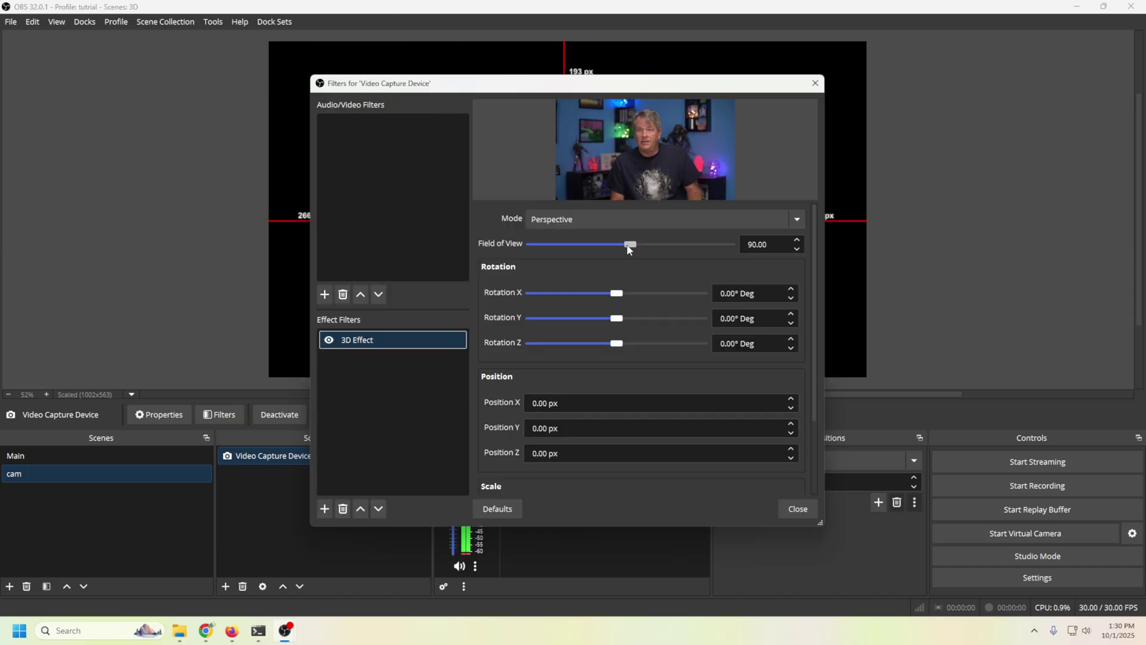
{"action": "left_click_drag", "start_coordinate": [628, 249], "coordinate": [654, 251]}
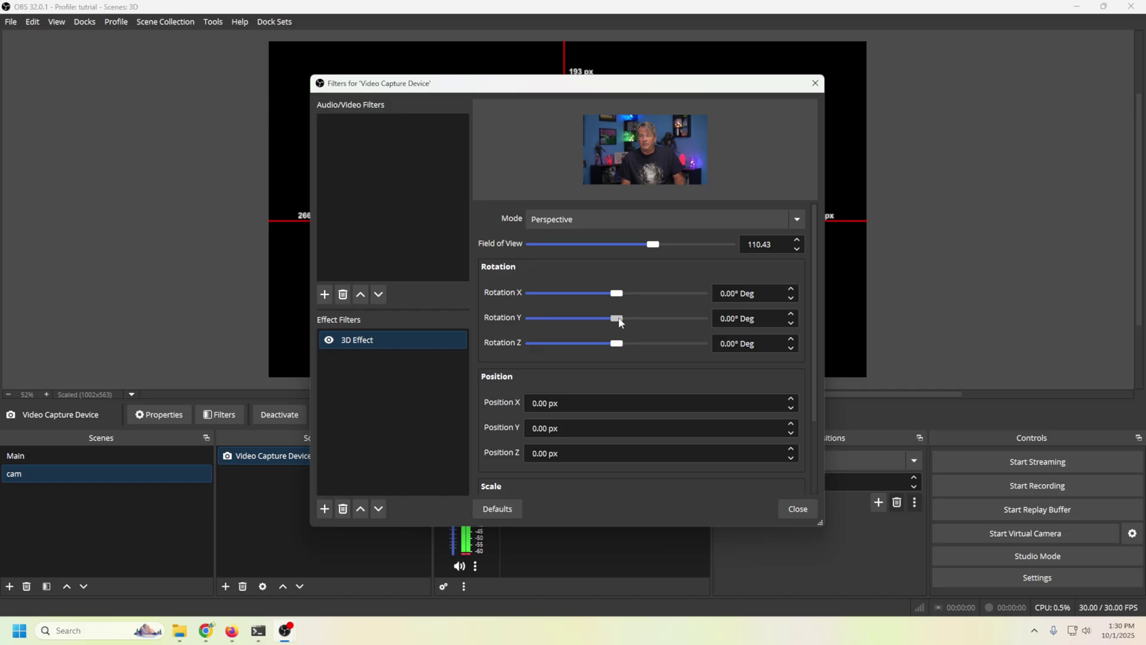
{"action": "left_click_drag", "start_coordinate": [664, 86], "coordinate": [882, 108]}
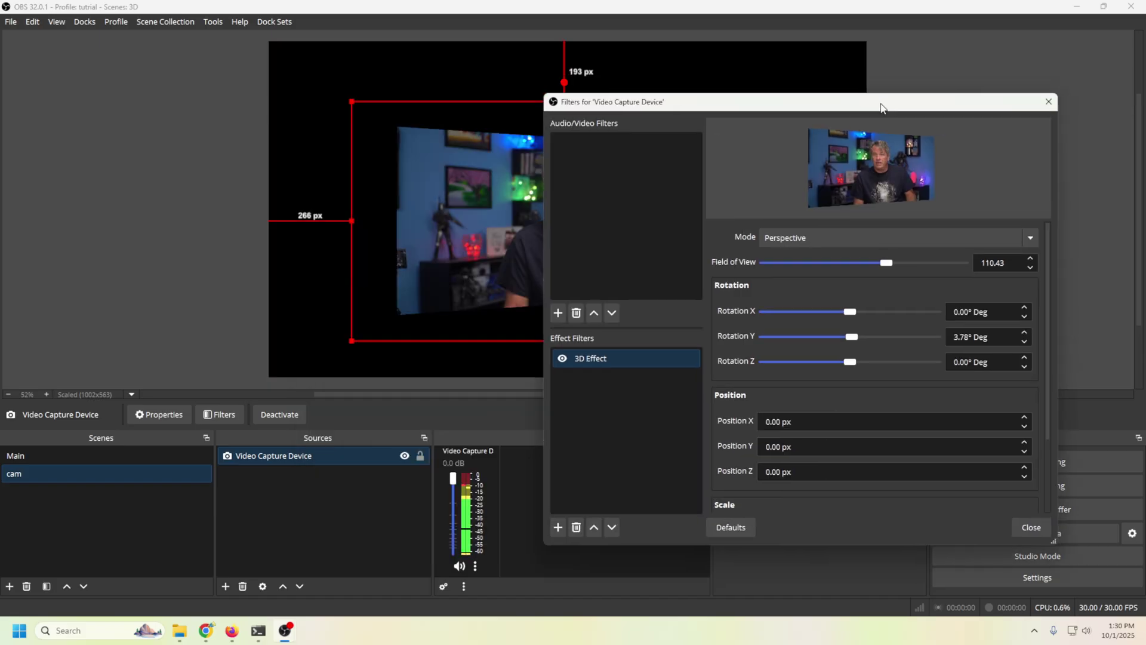
{"action": "left_click", "coordinate": [1030, 528]}
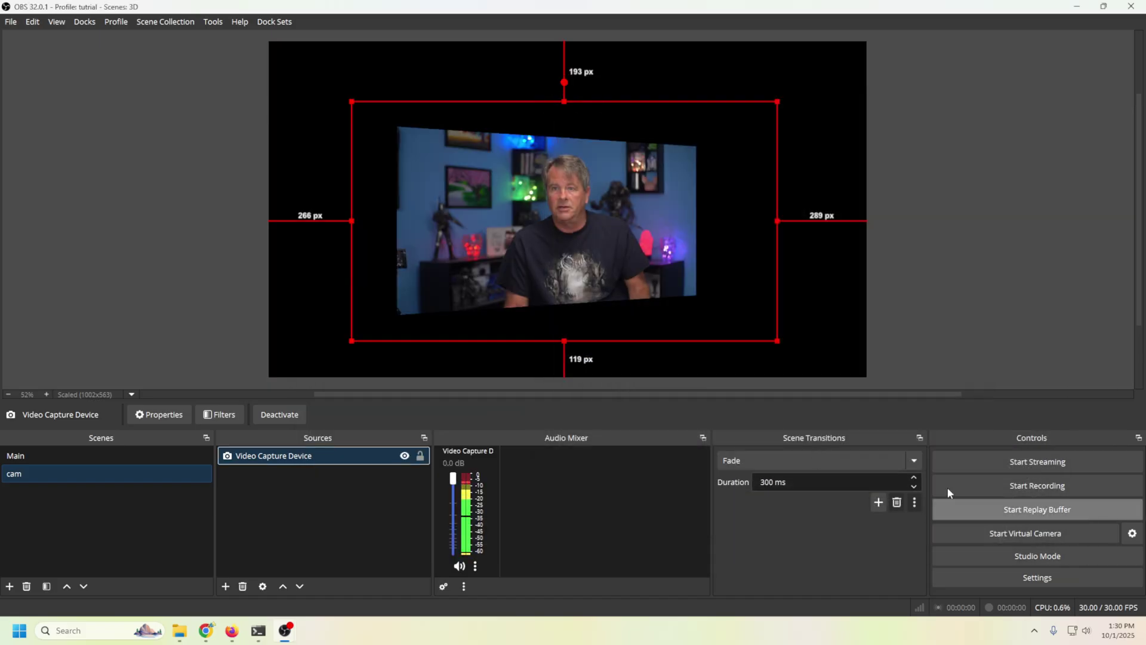
Create Scene 2 and add the existing Video Capture Device webcam to it.
{"action": "left_click", "coordinate": [8, 586]}
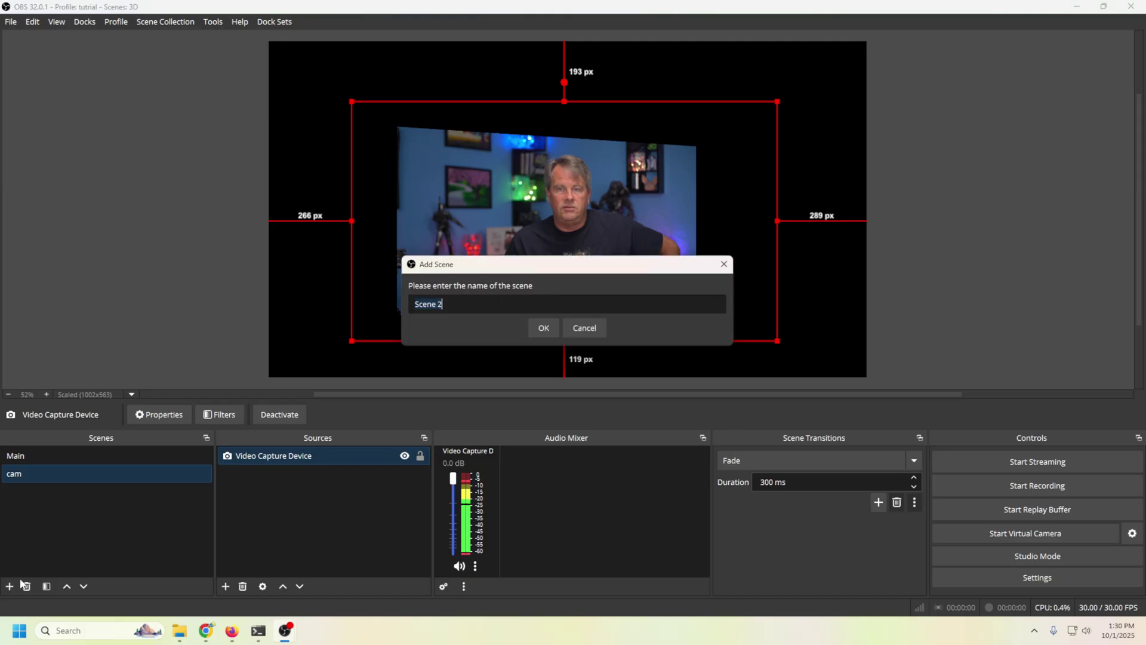
{"action": "left_click", "coordinate": [536, 328]}
{"action": "left_click", "coordinate": [225, 587]}
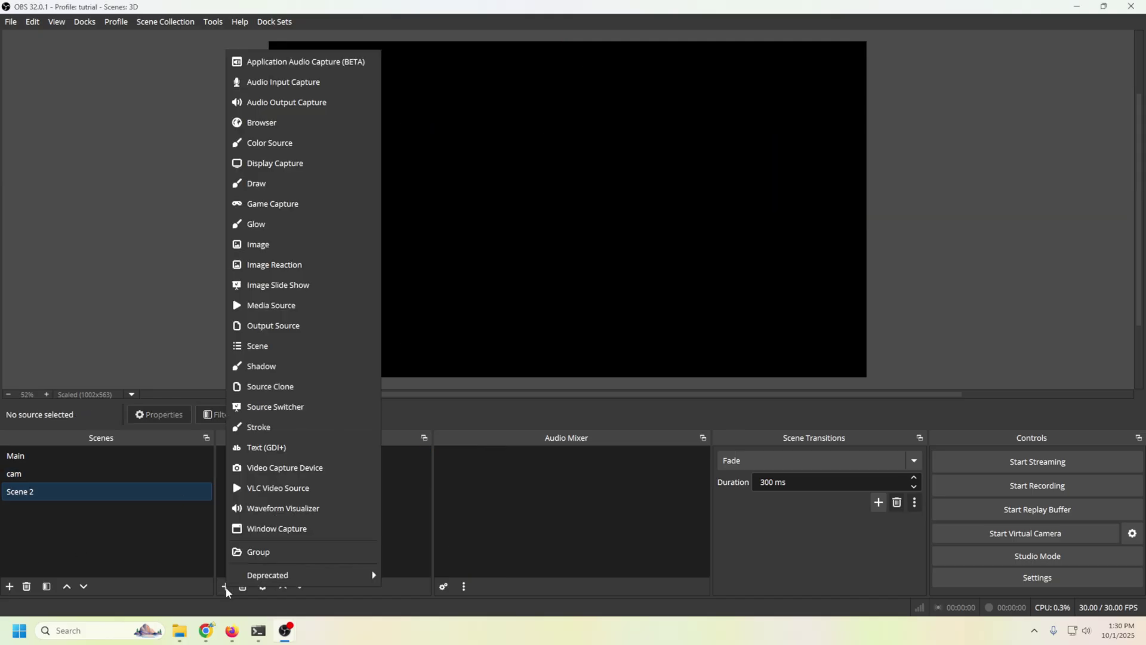
{"action": "left_click", "coordinate": [273, 474]}
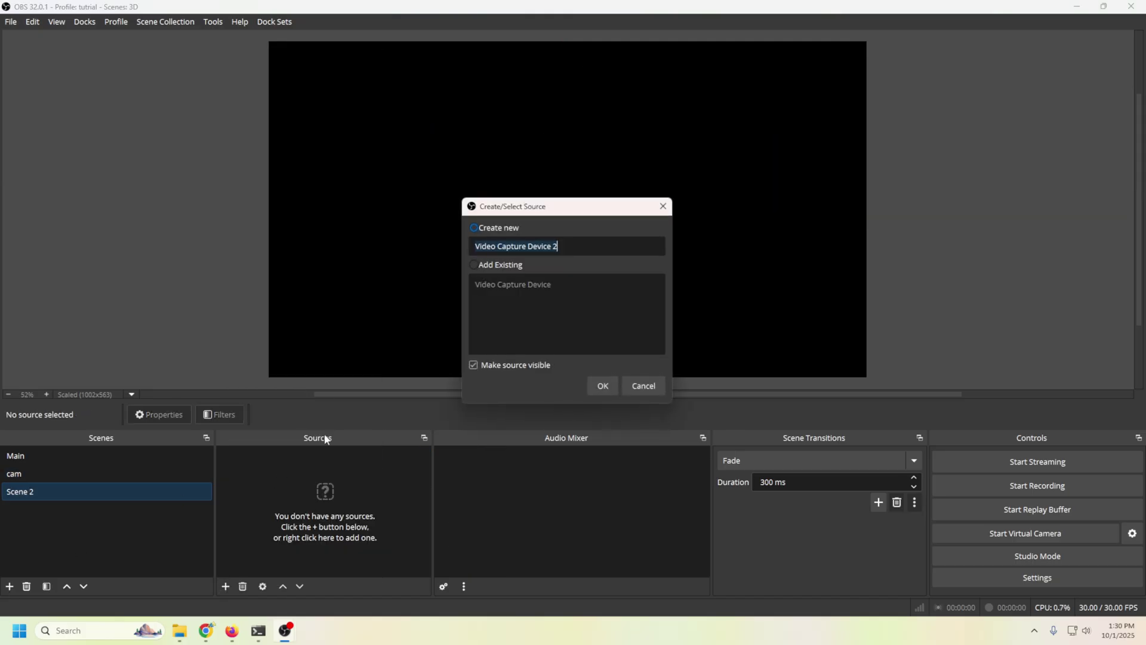
{"action": "left_click", "coordinate": [481, 266]}
{"action": "left_click", "coordinate": [479, 288]}
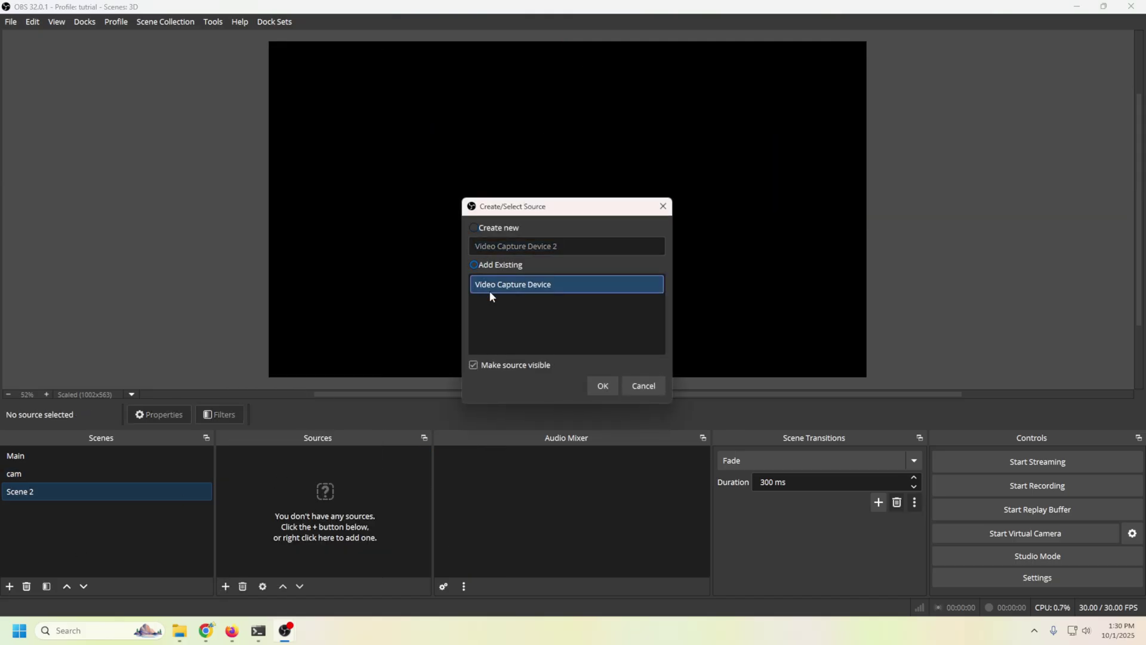
{"action": "left_click", "coordinate": [599, 384]}
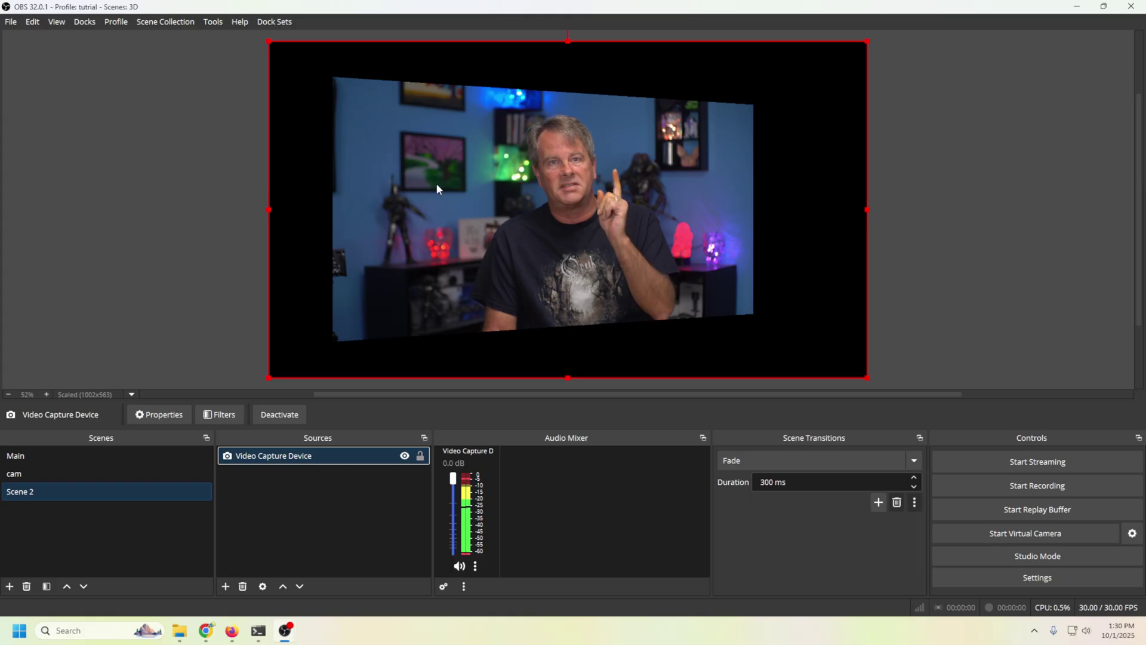
{"action": "left_click", "coordinate": [73, 473]}
{"action": "left_click", "coordinate": [60, 490]}
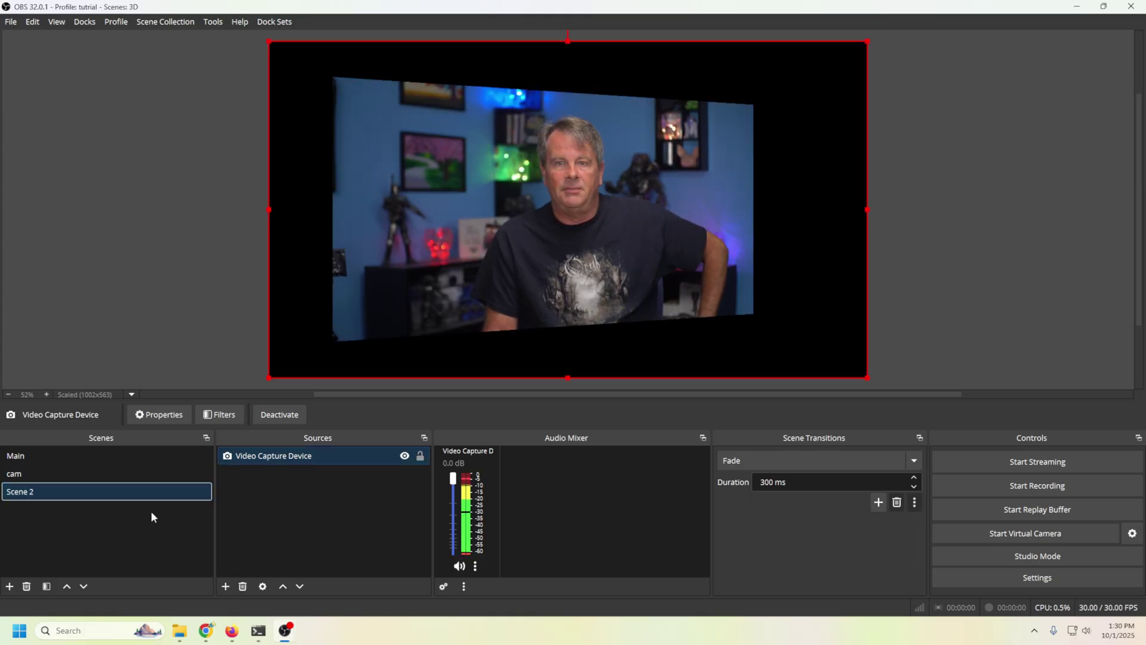
Rename Scene 2 to 'Nested cam'.
{"action": "right_click", "coordinate": [18, 496]}
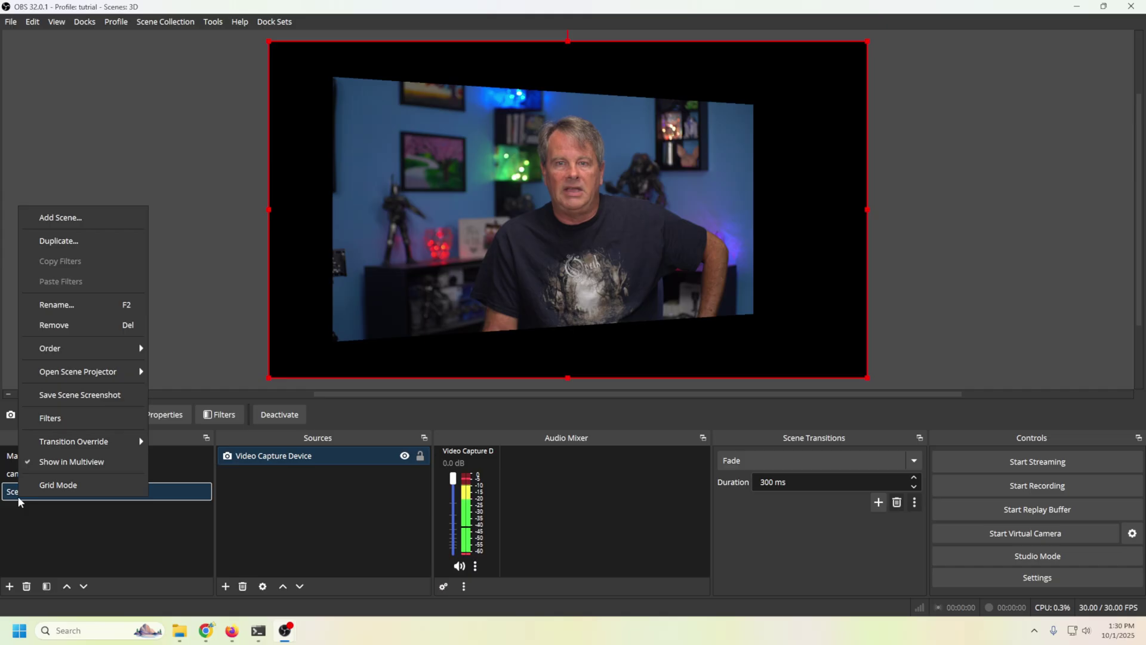
{"action": "mouse_move", "coordinate": [55, 355]}
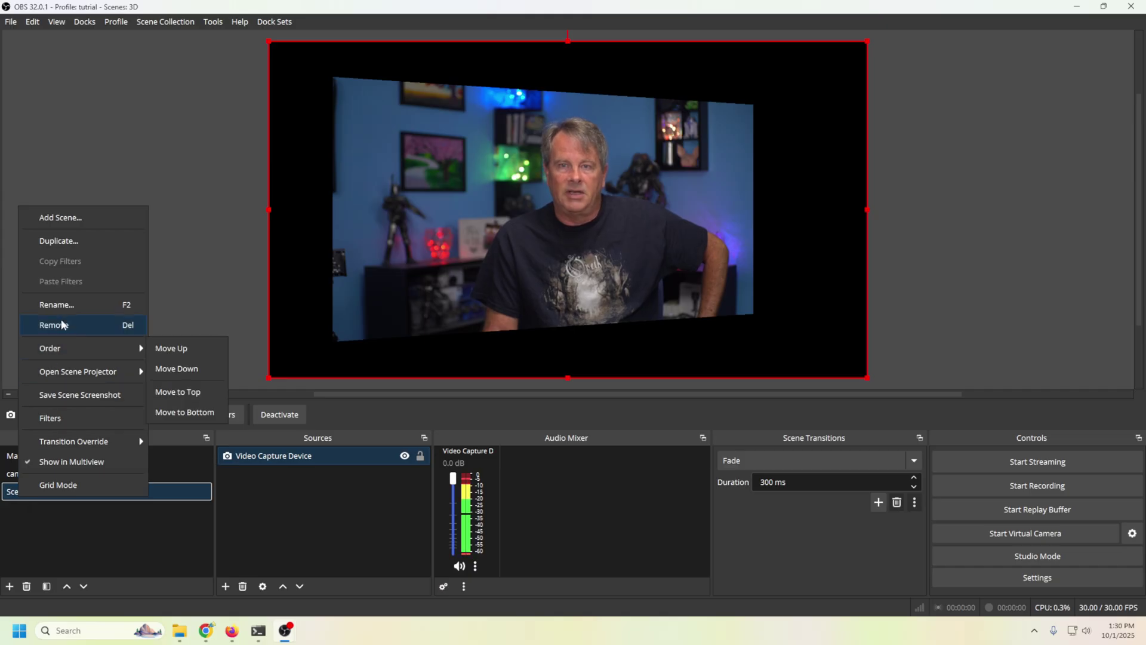
{"action": "left_click", "coordinate": [66, 304]}
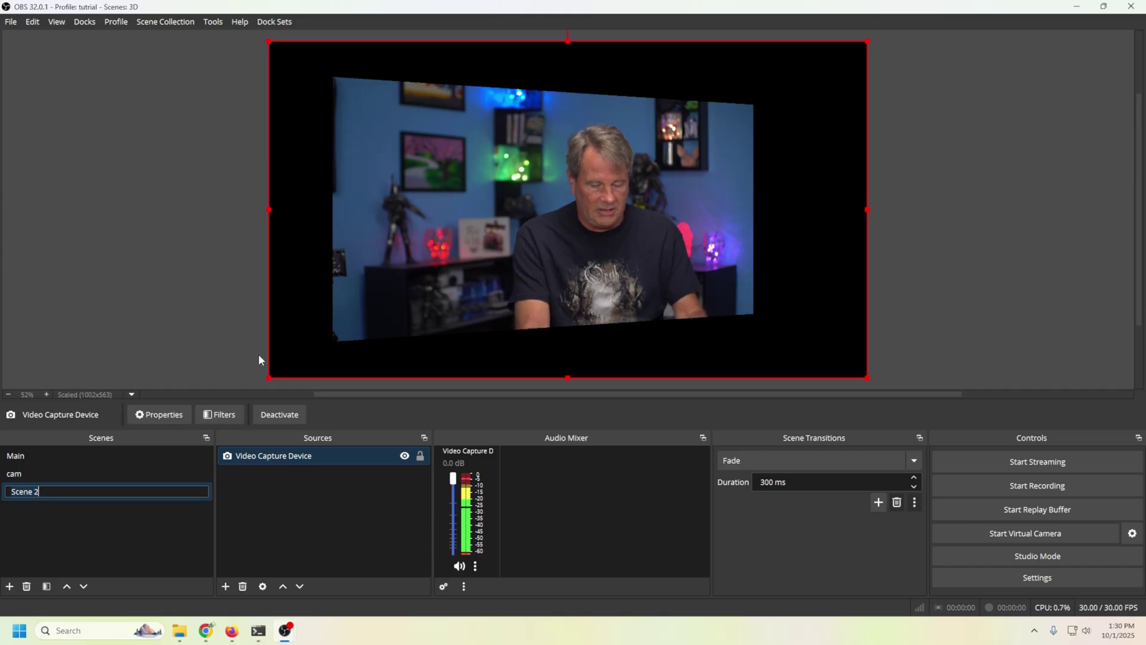
{"action": "key", "text": "BackSpace"}
{"action": "key", "text": "BackSpace"}
{"action": "key", "text": "BackSpace"}
{"action": "key", "text": "BackSpace"}
{"action": "key", "text": "BackSpace"}
{"action": "key", "text": "BackSpace"}
{"action": "key", "text": "BackSpace"}
{"action": "type", "text": "Nested cam"}
{"action": "key", "text": "Return"}
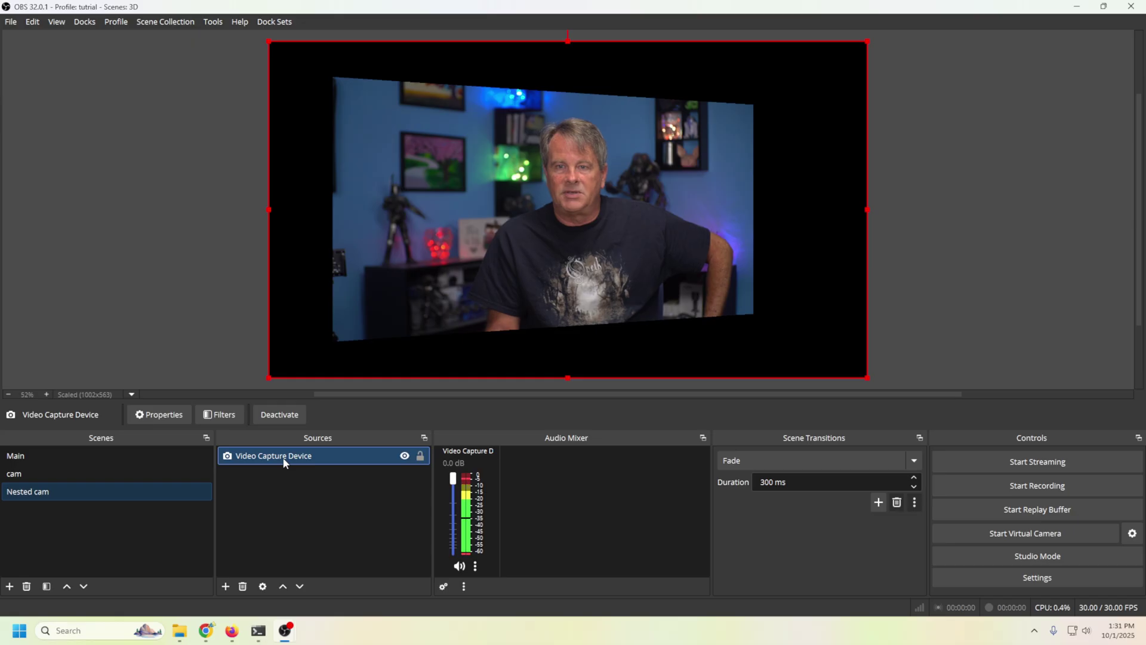
Remove the webcam's 3D Effect filter and stretch it past the canvas's left and right edges.
{"action": "right_click", "coordinate": [284, 458]}
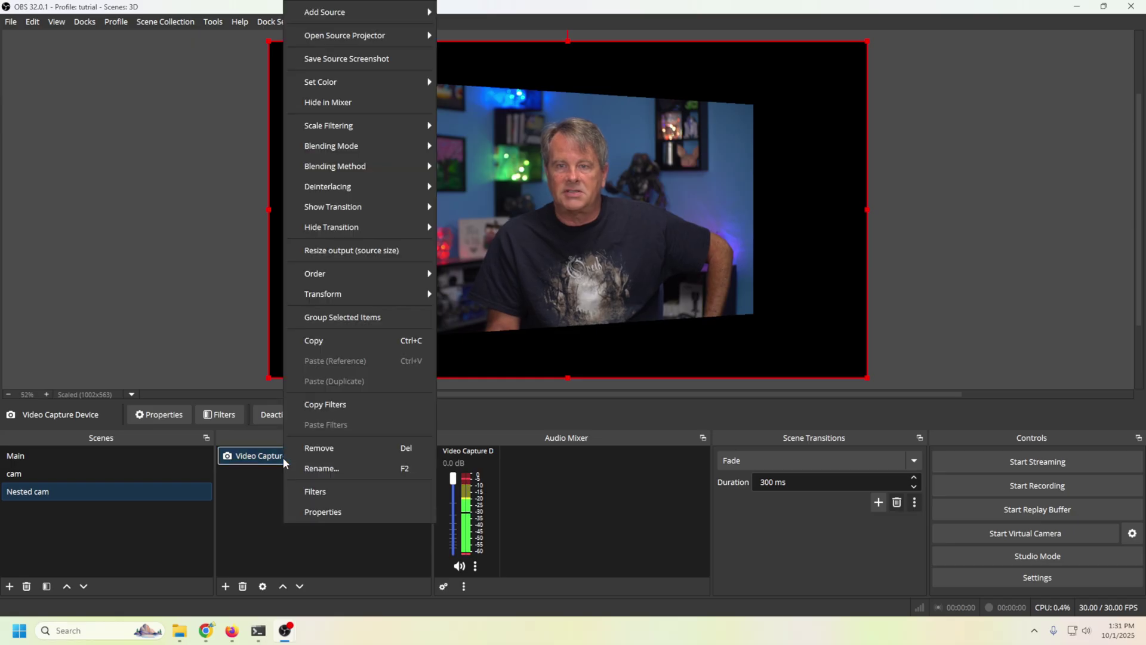
{"action": "left_click", "coordinate": [324, 492]}
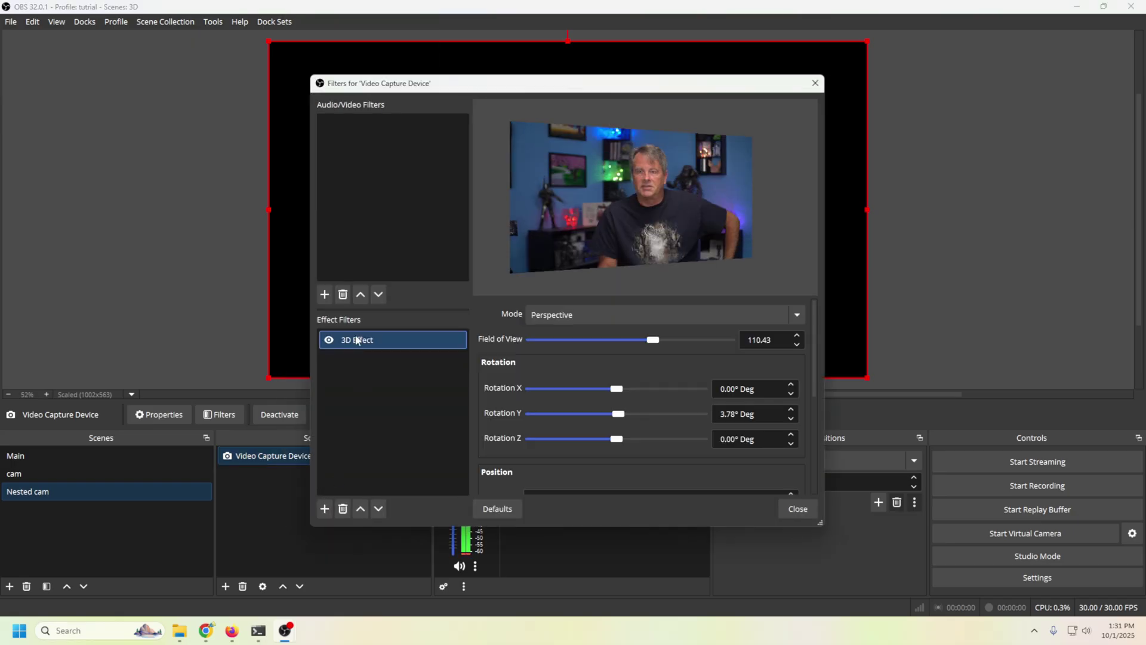
{"action": "left_click", "coordinate": [349, 507]}
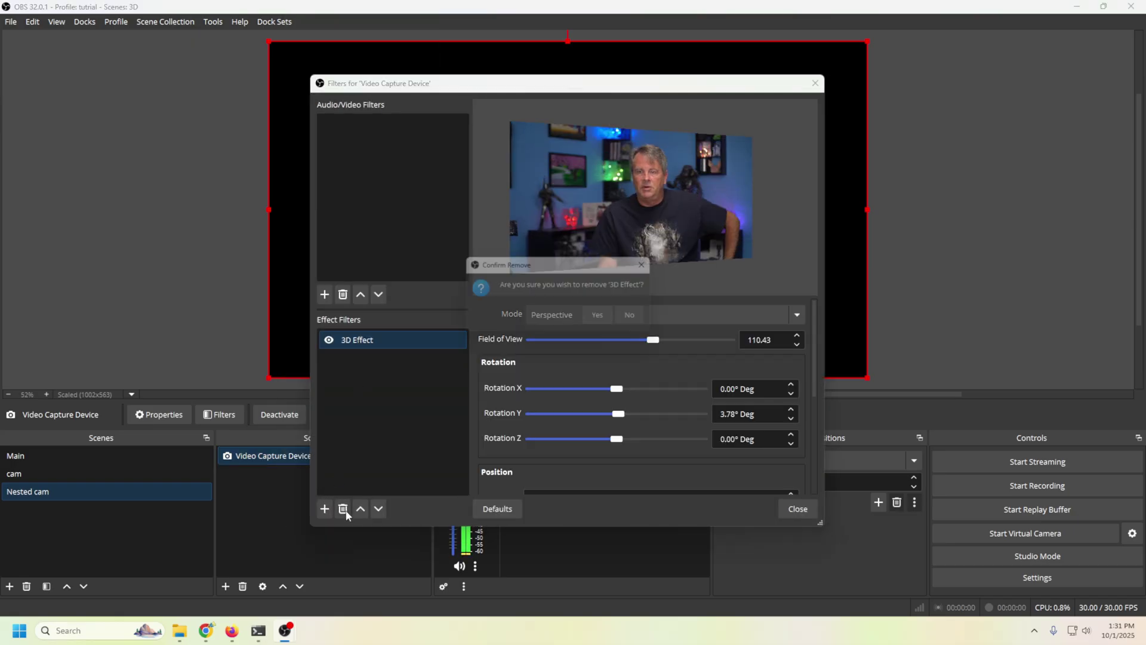
{"action": "left_click", "coordinate": [604, 319]}
{"action": "key", "text": "Escape"}
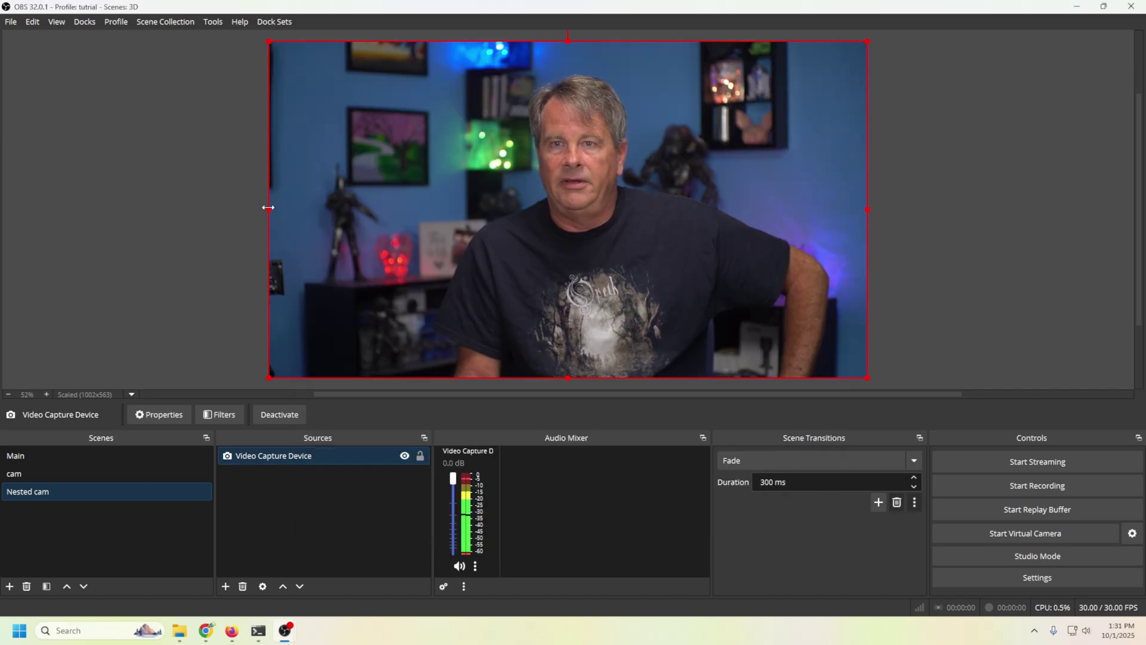
{"action": "left_click_drag", "start_coordinate": [269, 209], "coordinate": [237, 219]}
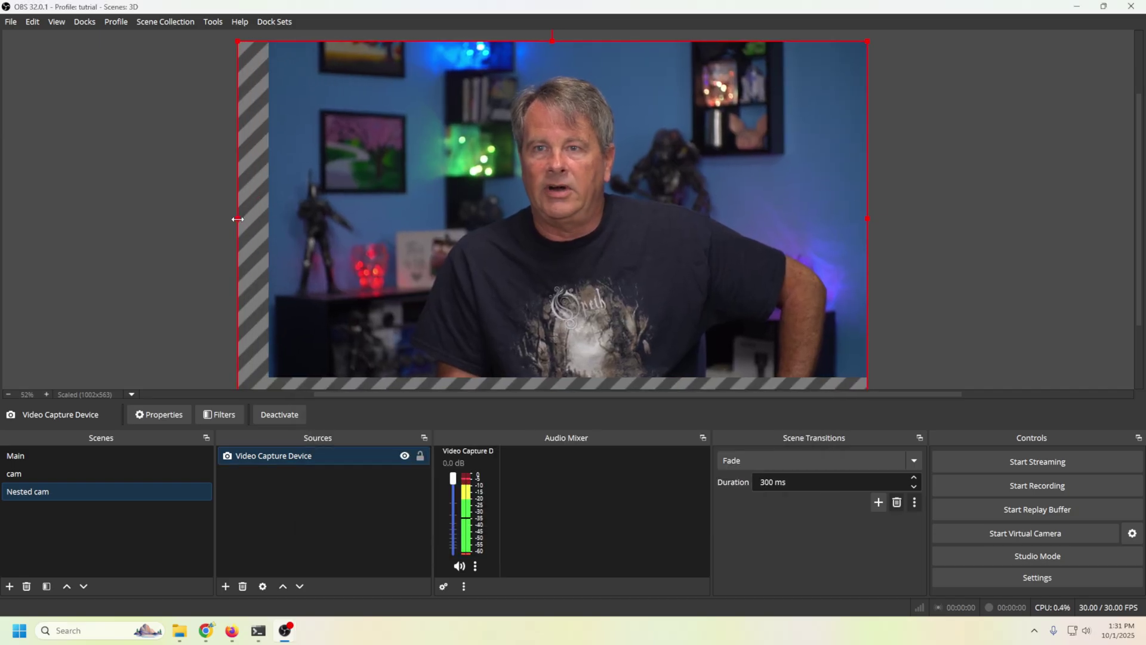
{"action": "left_click_drag", "start_coordinate": [869, 217], "coordinate": [895, 227]}
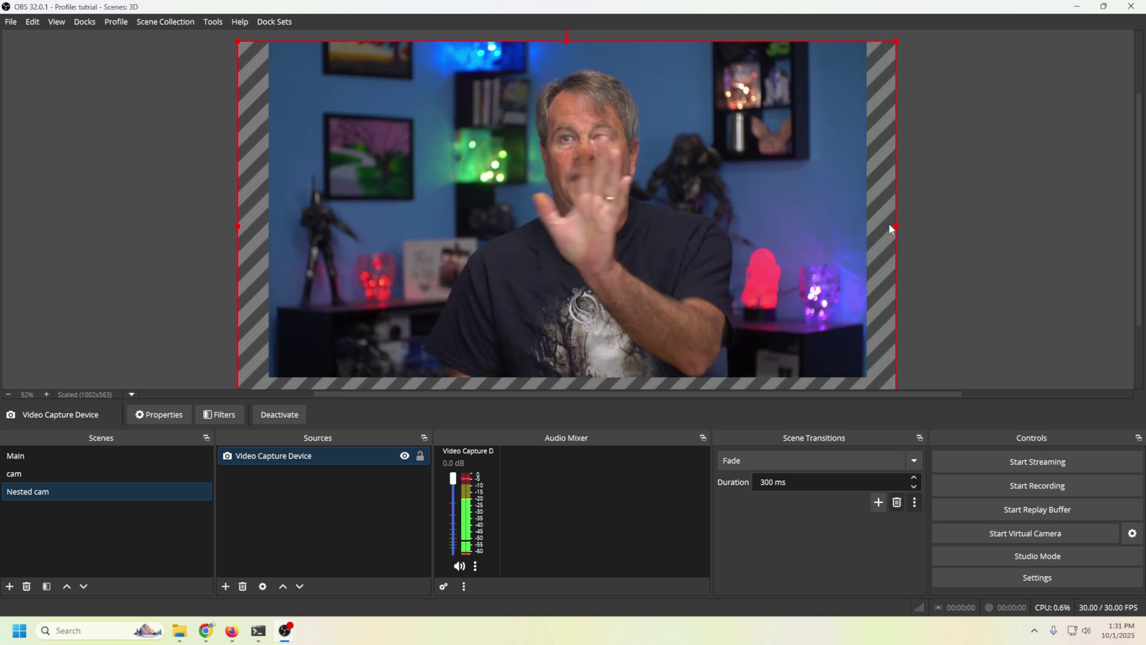
Remove the Video Capture Device from the cam scene.
{"action": "left_click", "coordinate": [99, 474]}
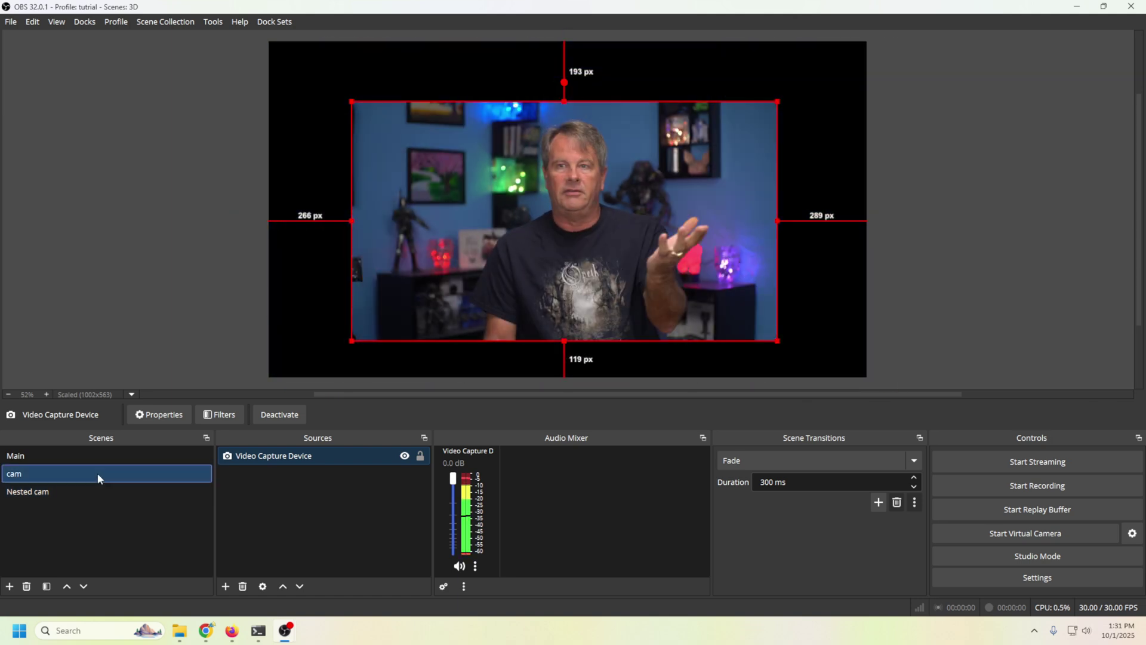
{"action": "right_click", "coordinate": [289, 458]}
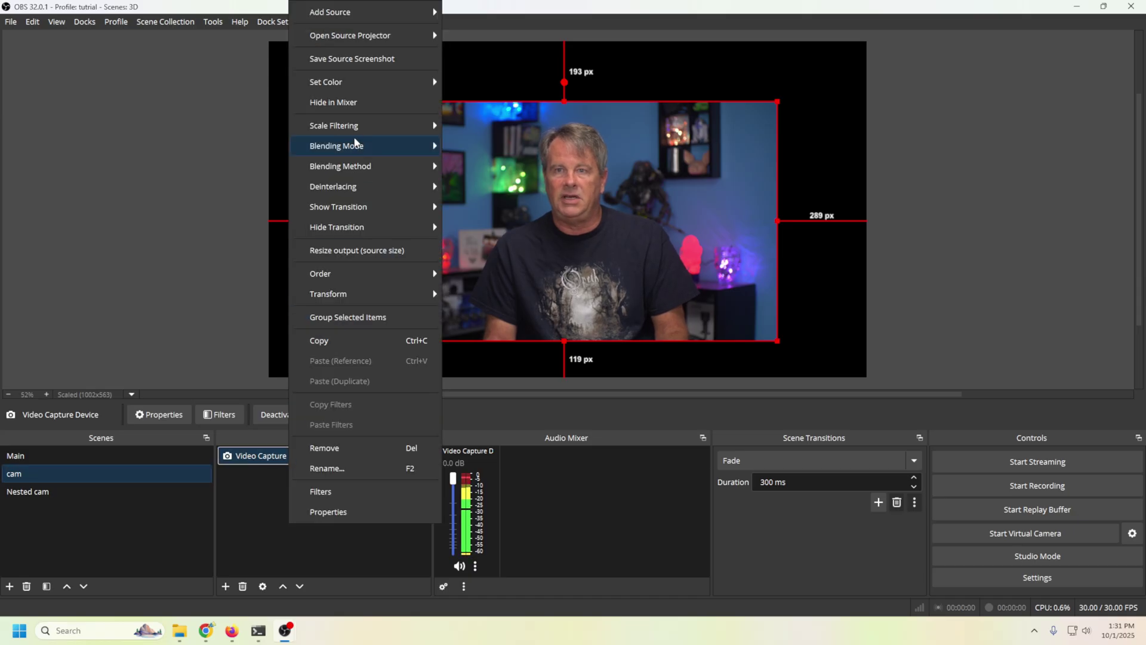
{"action": "left_click", "coordinate": [314, 447]}
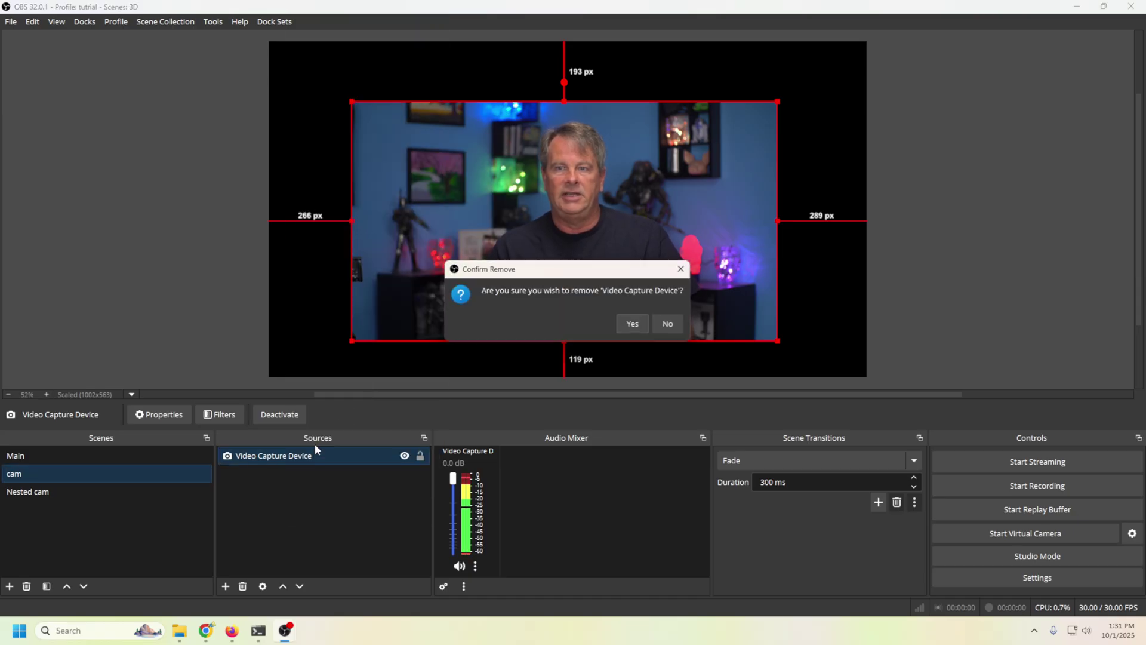
{"action": "left_click", "coordinate": [633, 318]}
Add a Source Clone of the Video Capture Device, shrink it, and move it toward centre.
{"action": "left_click", "coordinate": [226, 586]}
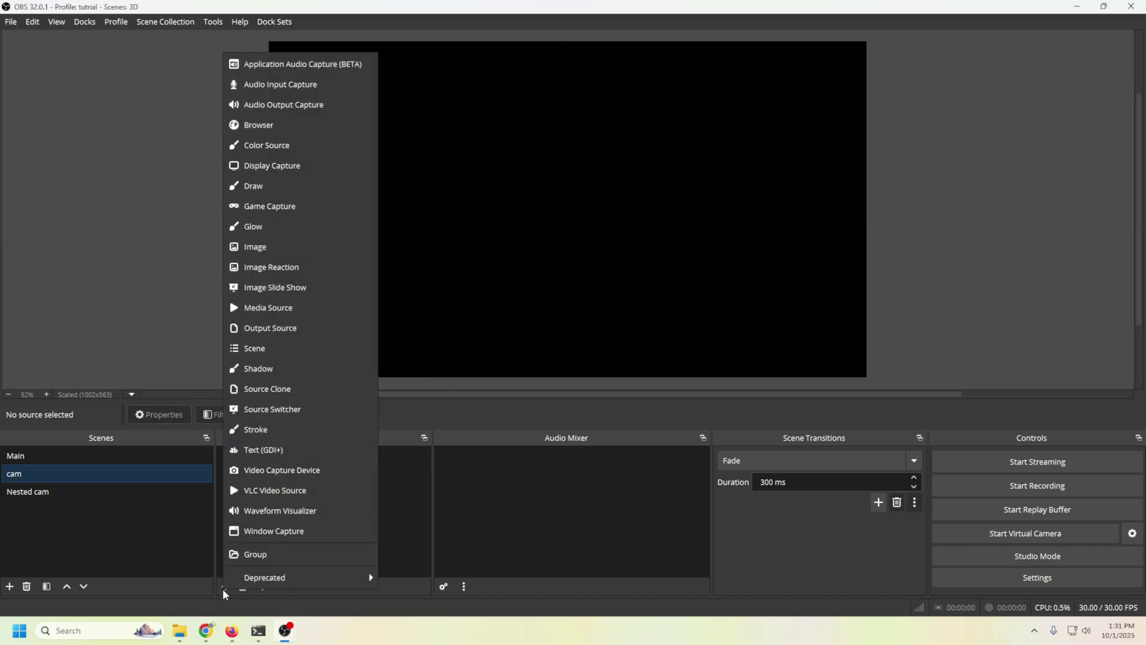
{"action": "left_click", "coordinate": [269, 389]}
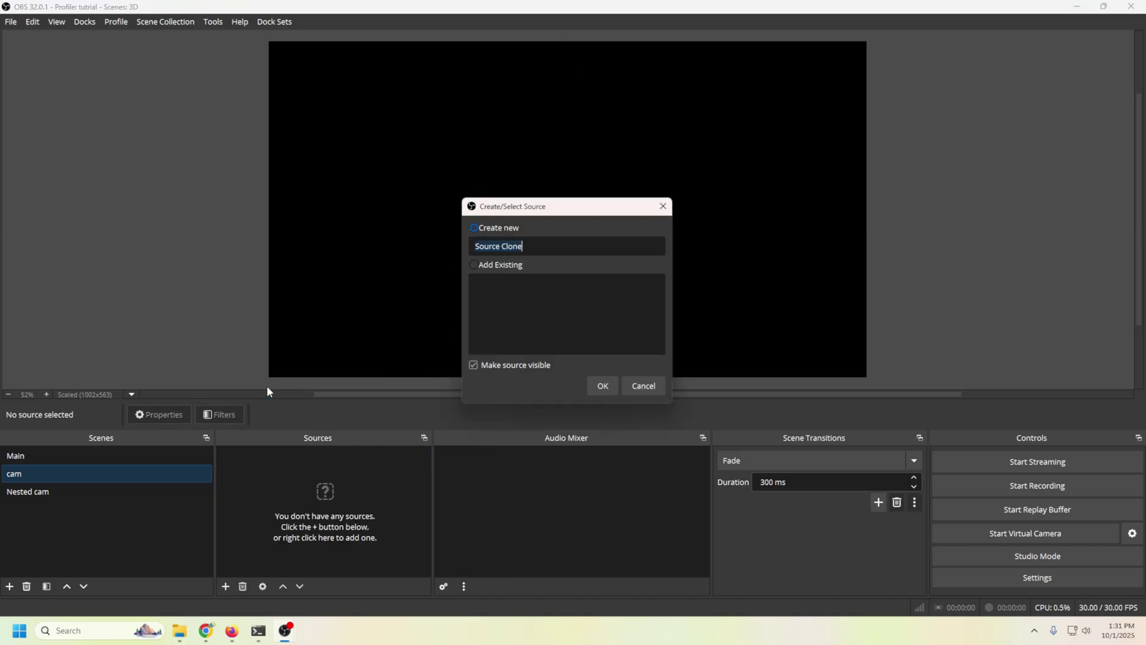
{"action": "left_click", "coordinate": [604, 387]}
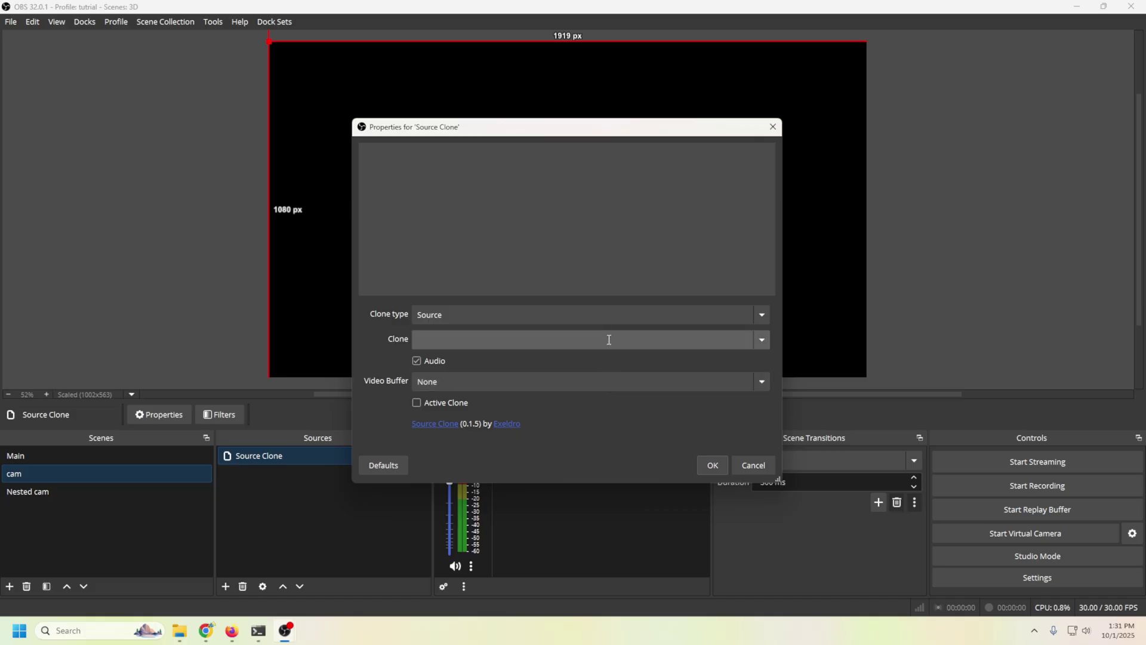
{"action": "left_click", "coordinate": [582, 336]}
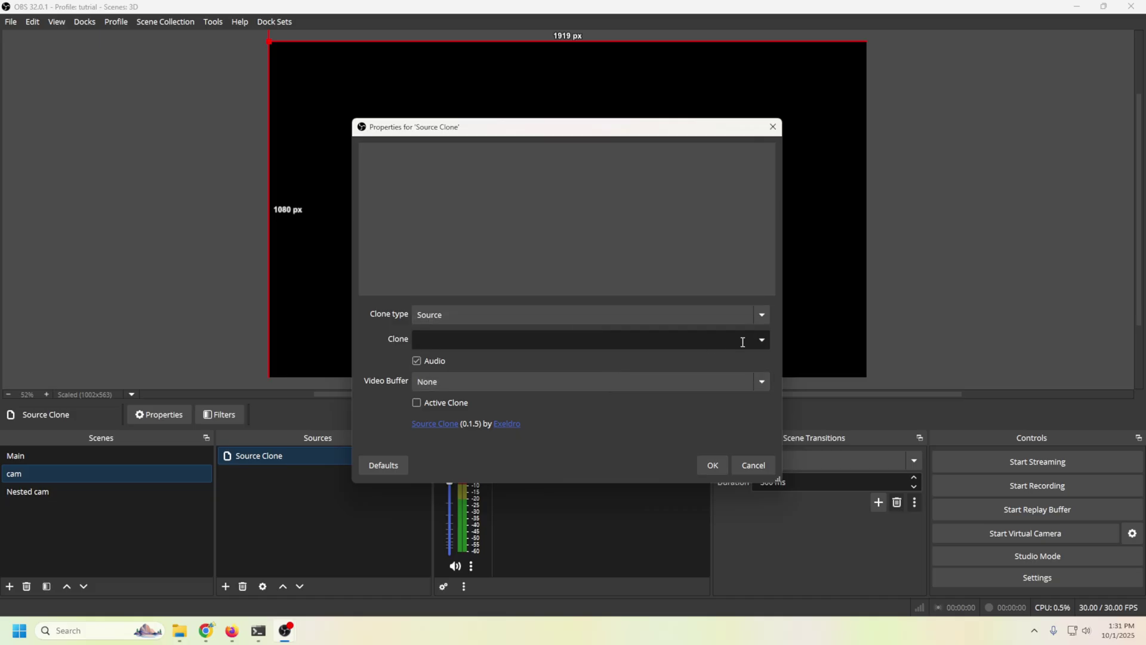
{"action": "left_click", "coordinate": [762, 341]}
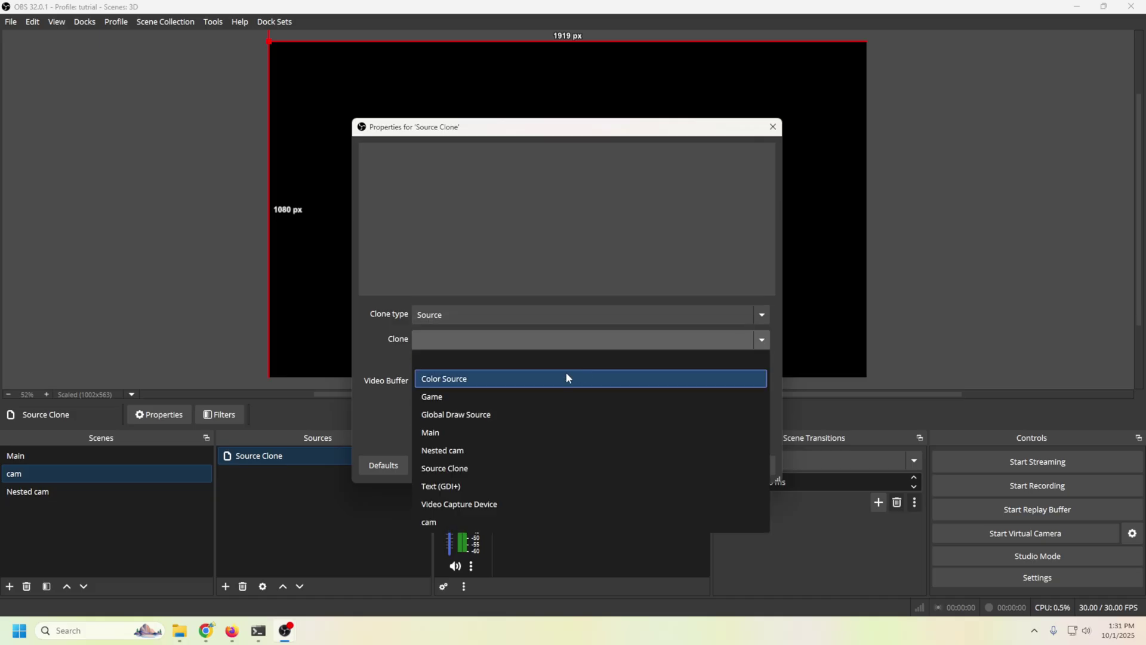
{"action": "left_click", "coordinate": [459, 504]}
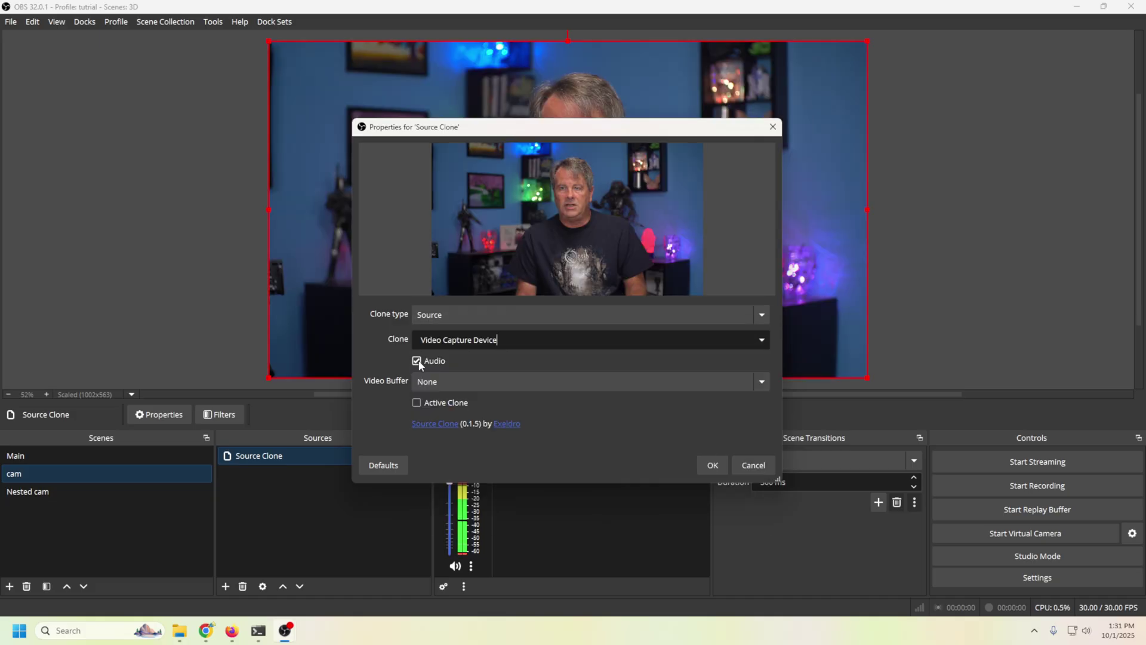
{"action": "left_click", "coordinate": [707, 465]}
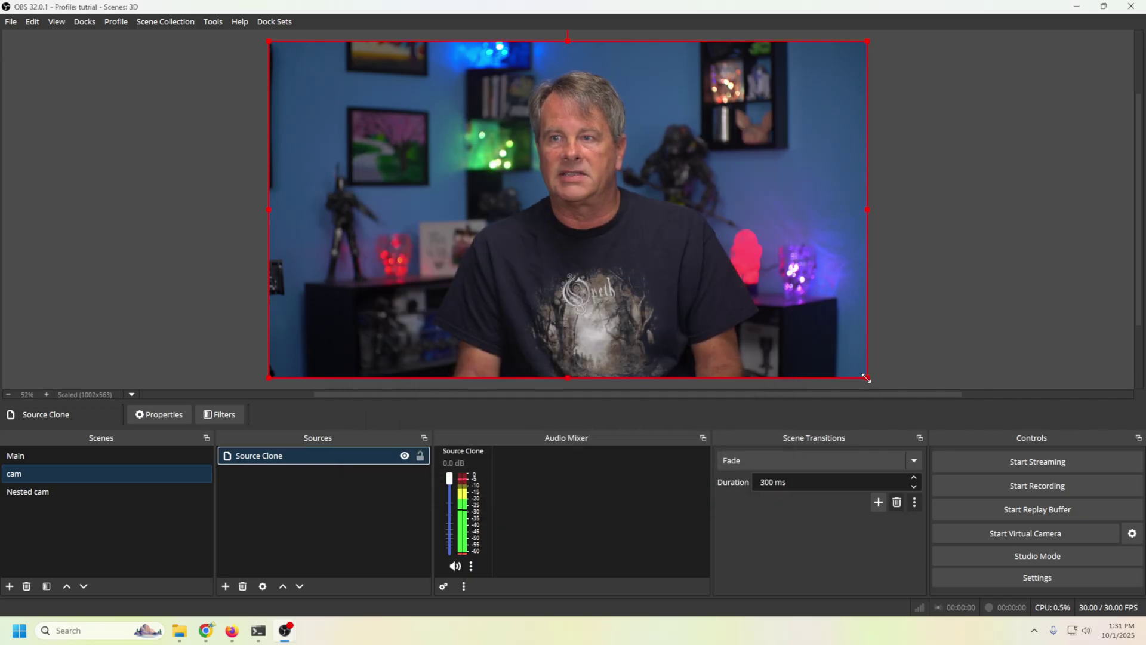
{"action": "left_click_drag", "start_coordinate": [866, 378], "coordinate": [647, 256]}
{"action": "left_click_drag", "start_coordinate": [458, 148], "coordinate": [541, 185]}
Add a 3D Effect filter to the Source Clone, rotated 13.85° around Y, and close the filters.
{"action": "right_click", "coordinate": [289, 458]}
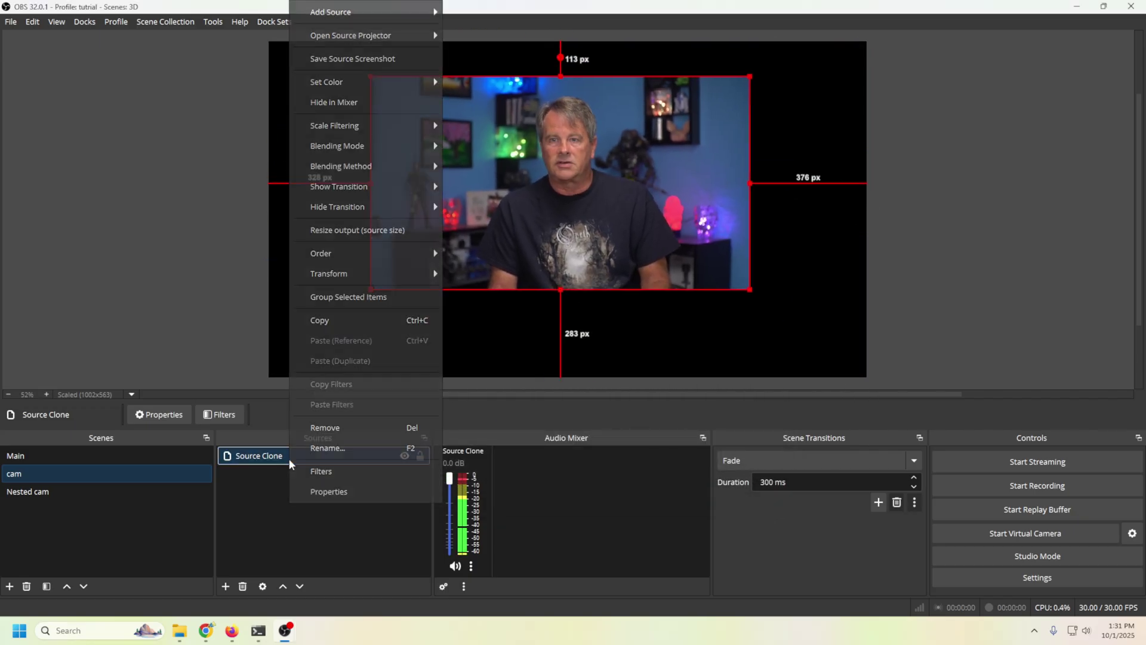
{"action": "left_click", "coordinate": [295, 473]}
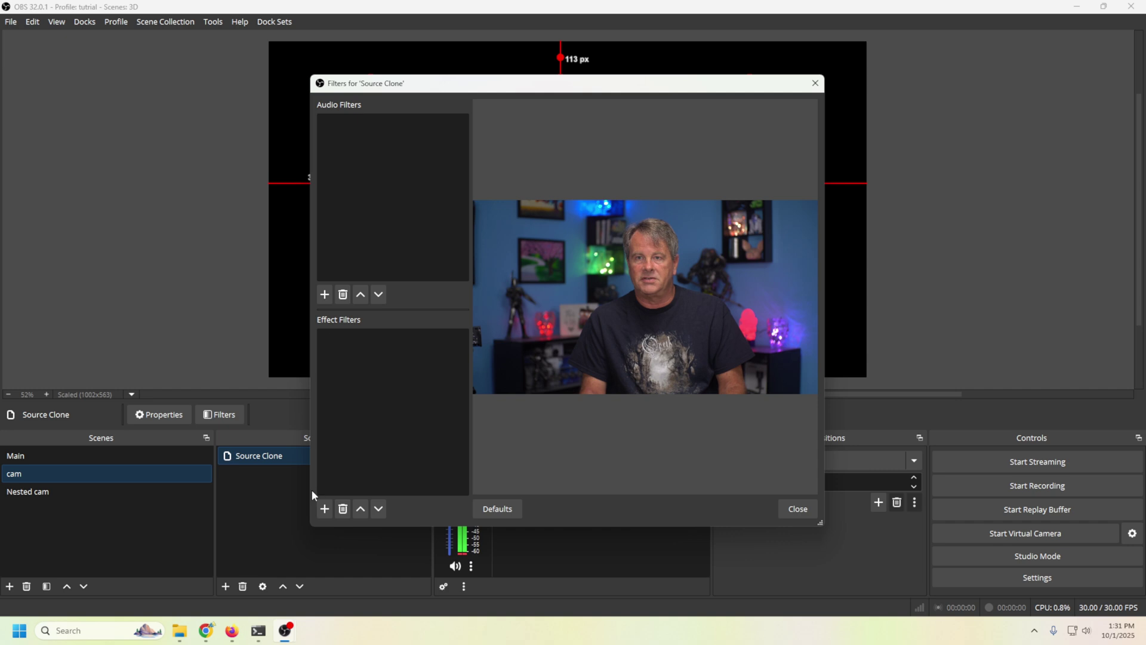
{"action": "left_click", "coordinate": [325, 509]}
{"action": "left_click", "coordinate": [358, 18]}
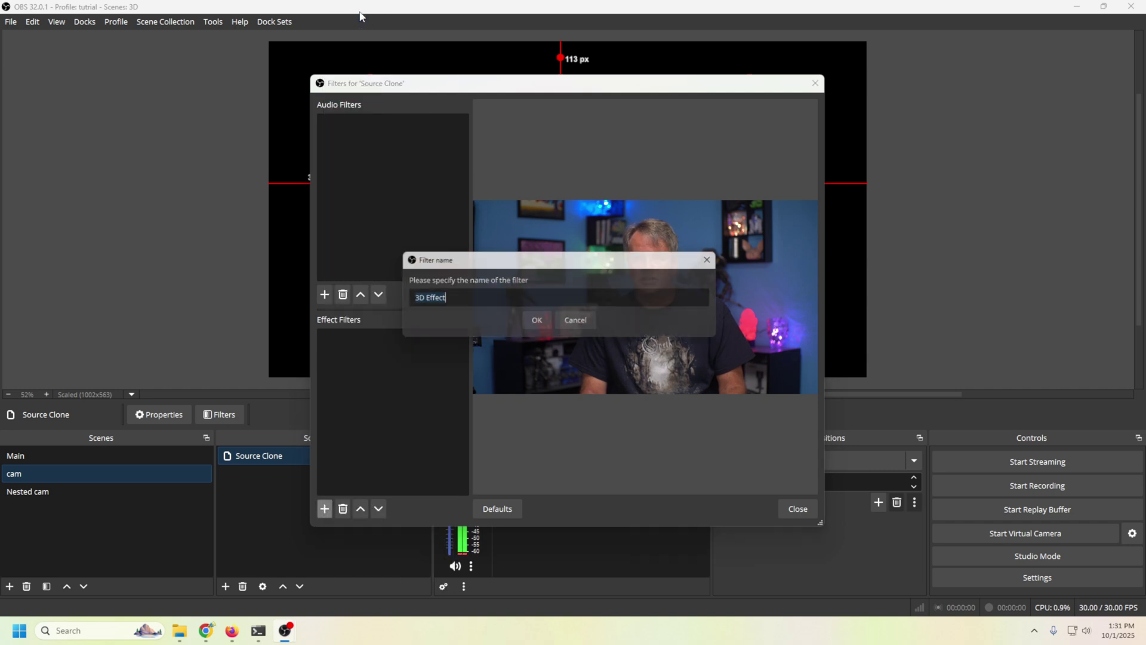
{"action": "left_click", "coordinate": [537, 322]}
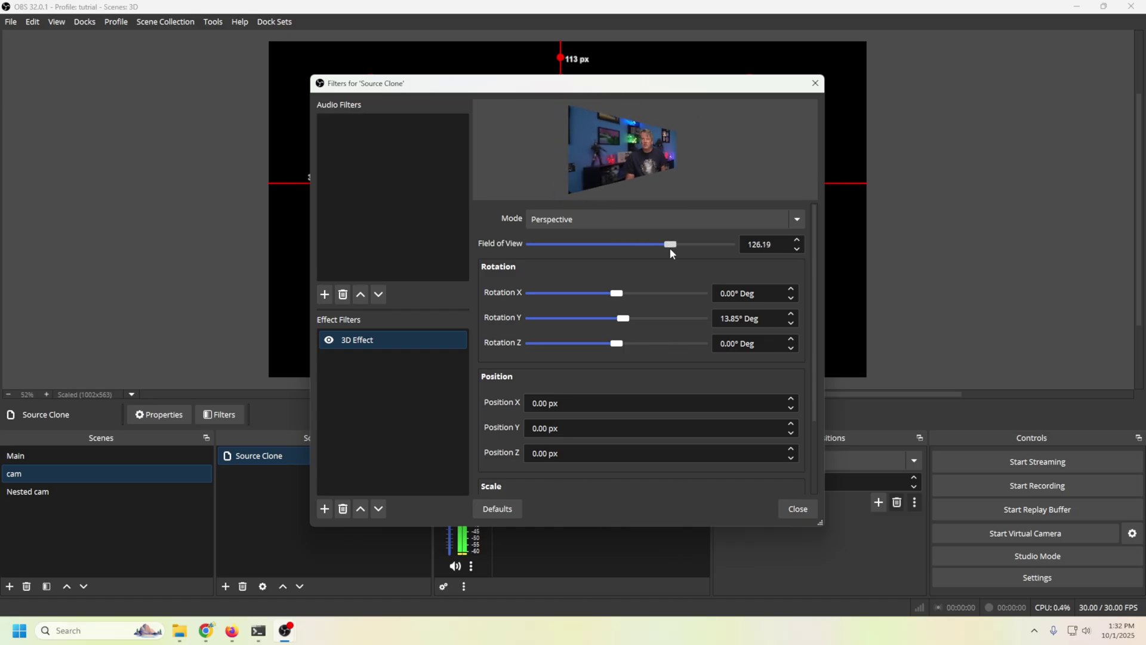
{"action": "key", "text": "Escape"}
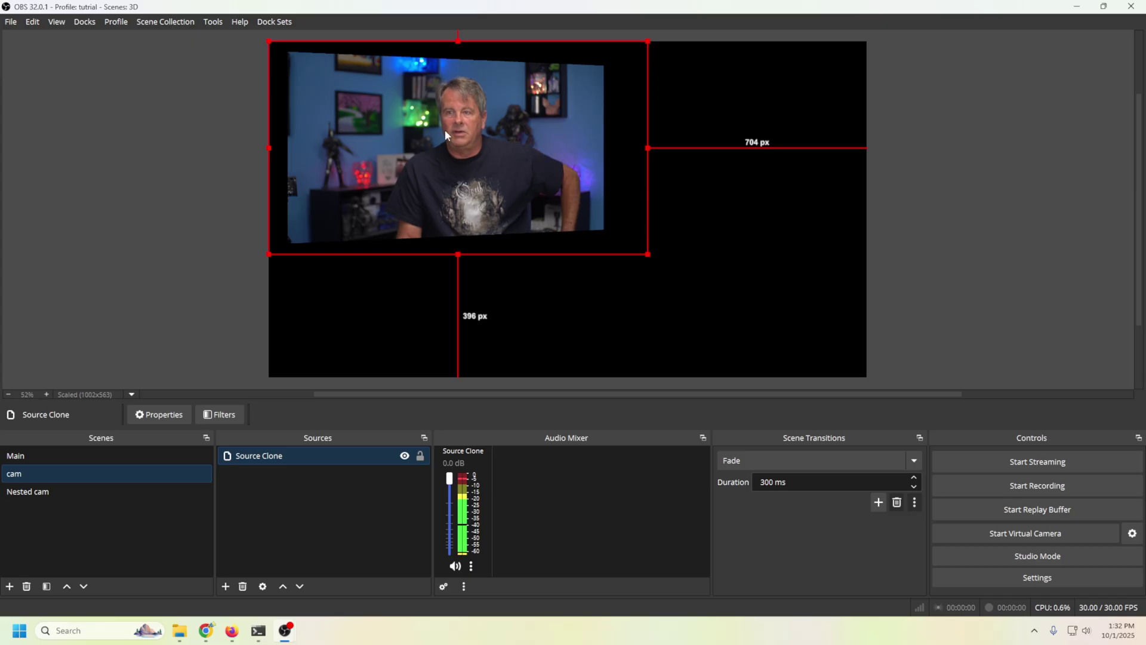
Review the scene transitions, keeping Fade, and bring up the list of transition types to add.
{"action": "left_click", "coordinate": [36, 491]}
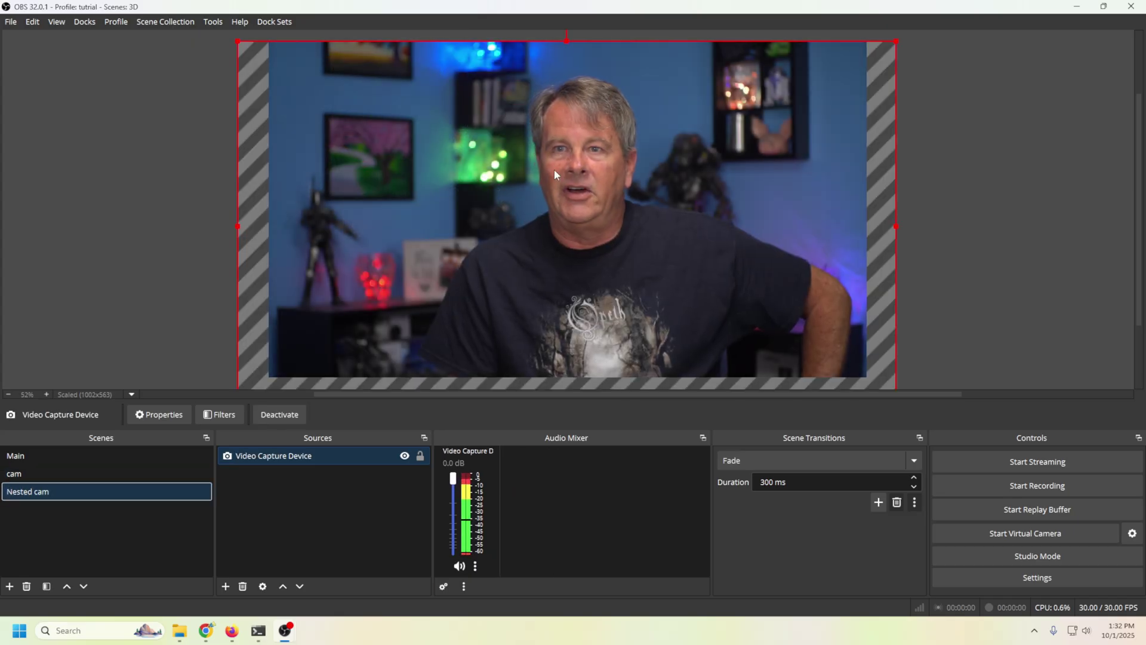
{"action": "left_click", "coordinate": [40, 475]}
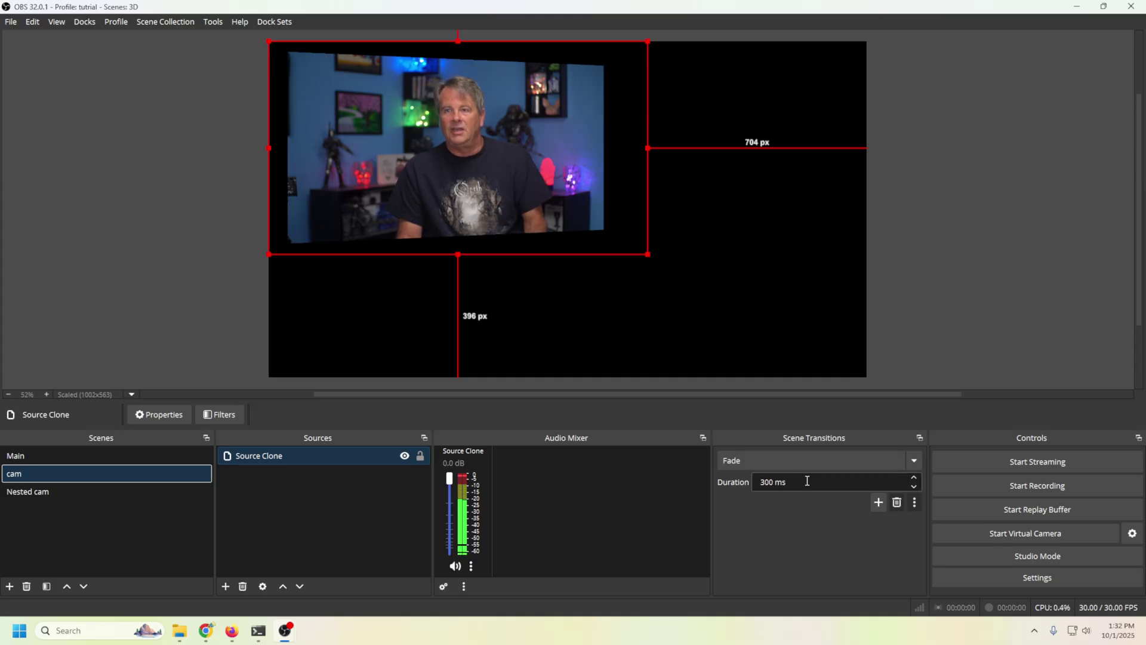
{"action": "left_click", "coordinate": [810, 459]}
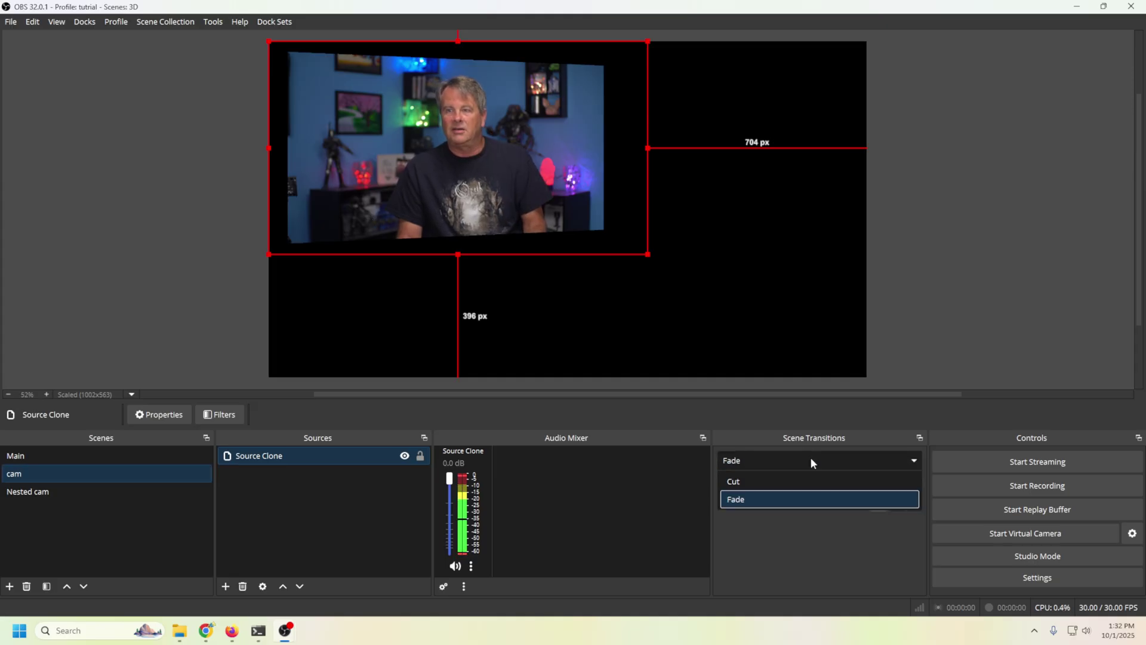
{"action": "left_click", "coordinate": [791, 564]}
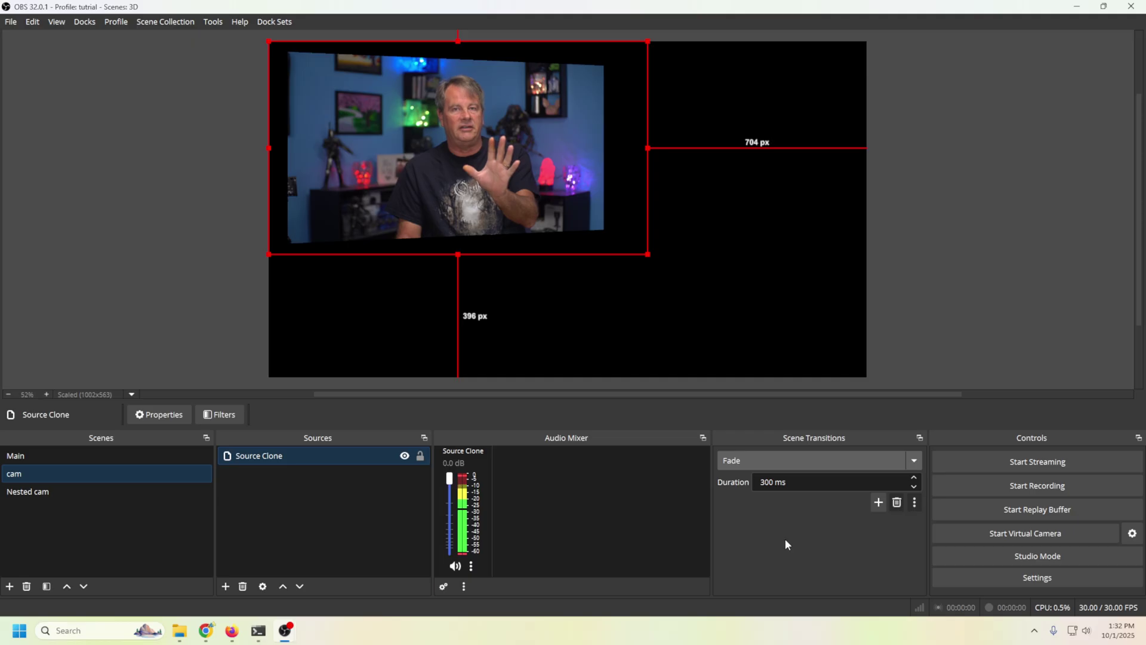
{"action": "left_click", "coordinate": [878, 504]}
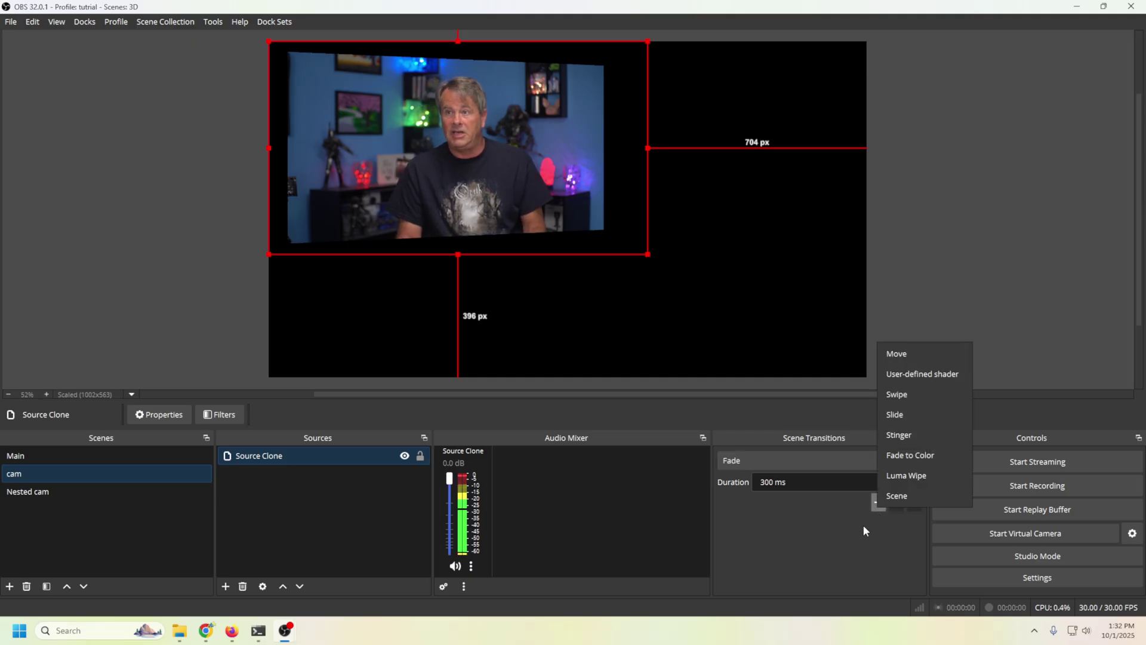
Add a Move scene transition with its default name and settings.
{"action": "left_click", "coordinate": [924, 355]}
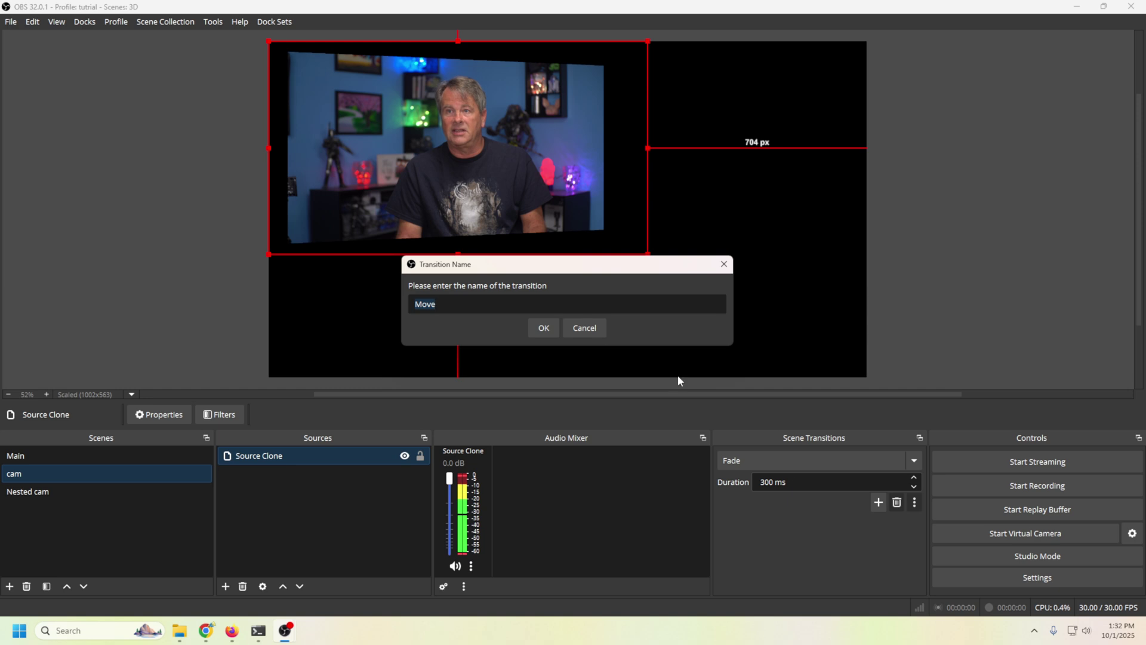
{"action": "left_click", "coordinate": [545, 329]}
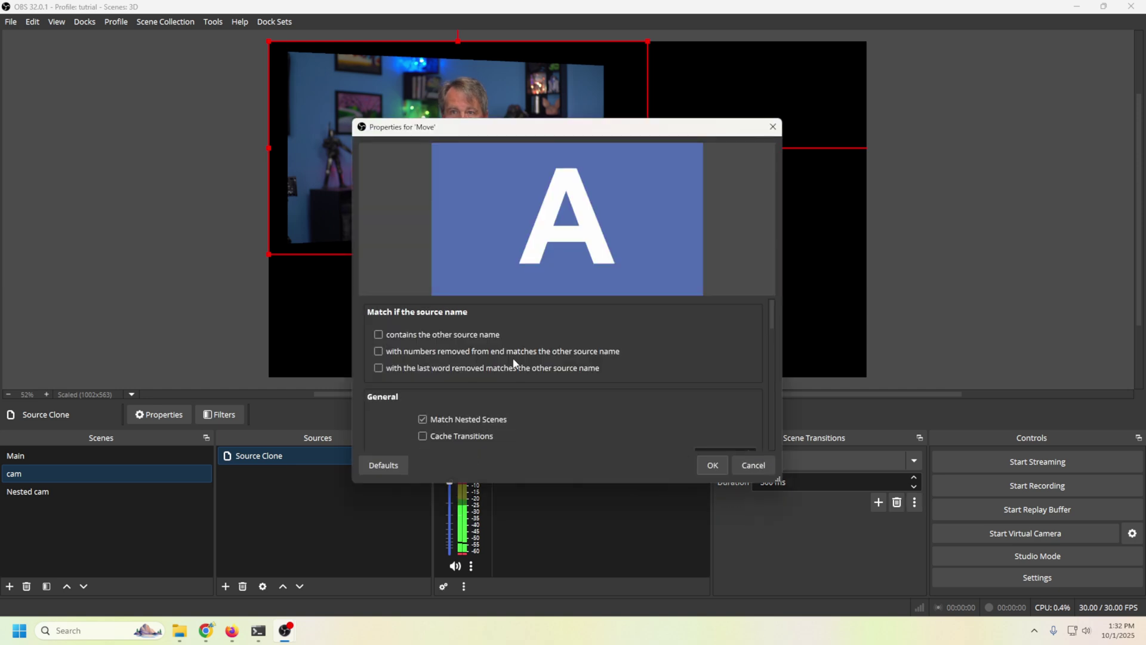
{"action": "left_click", "coordinate": [711, 465]}
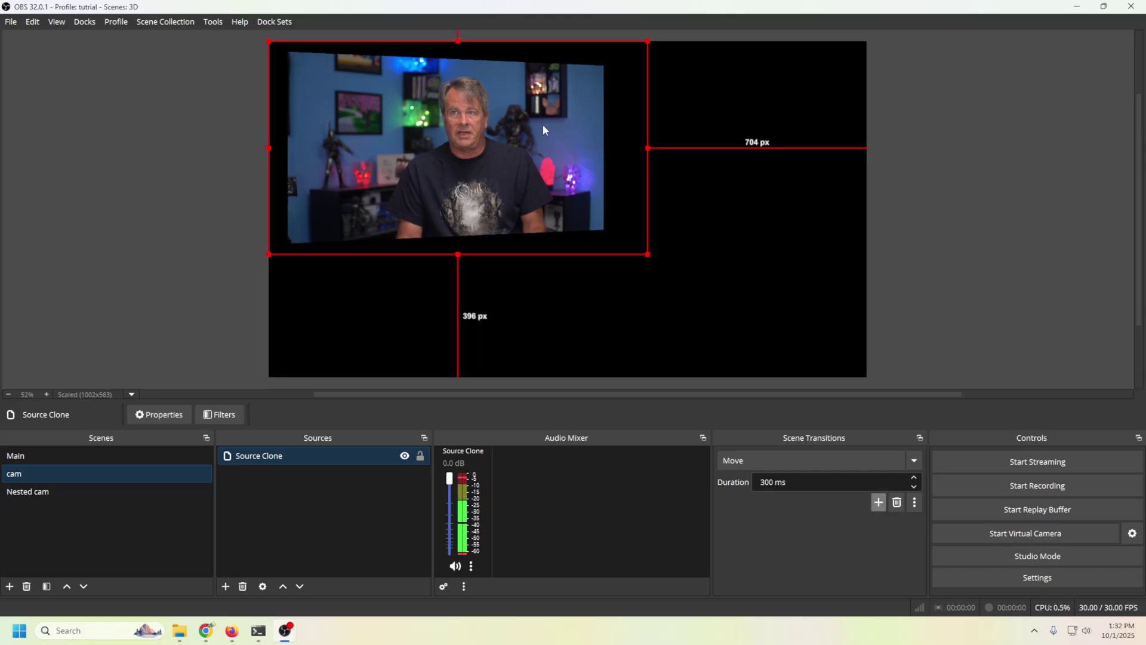
Snug the Source Clone against the canvas top edge, then return to the Main scene.
{"action": "mouse_move", "coordinate": [544, 130]}
{"action": "left_mouse_down"}
{"action": "mouse_move", "coordinate": [555, 174]}
{"action": "mouse_move", "coordinate": [585, 184]}
{"action": "mouse_move", "coordinate": [558, 180]}
{"action": "mouse_move", "coordinate": [513, 143]}
{"action": "mouse_move", "coordinate": [523, 138]}
{"action": "left_mouse_up"}
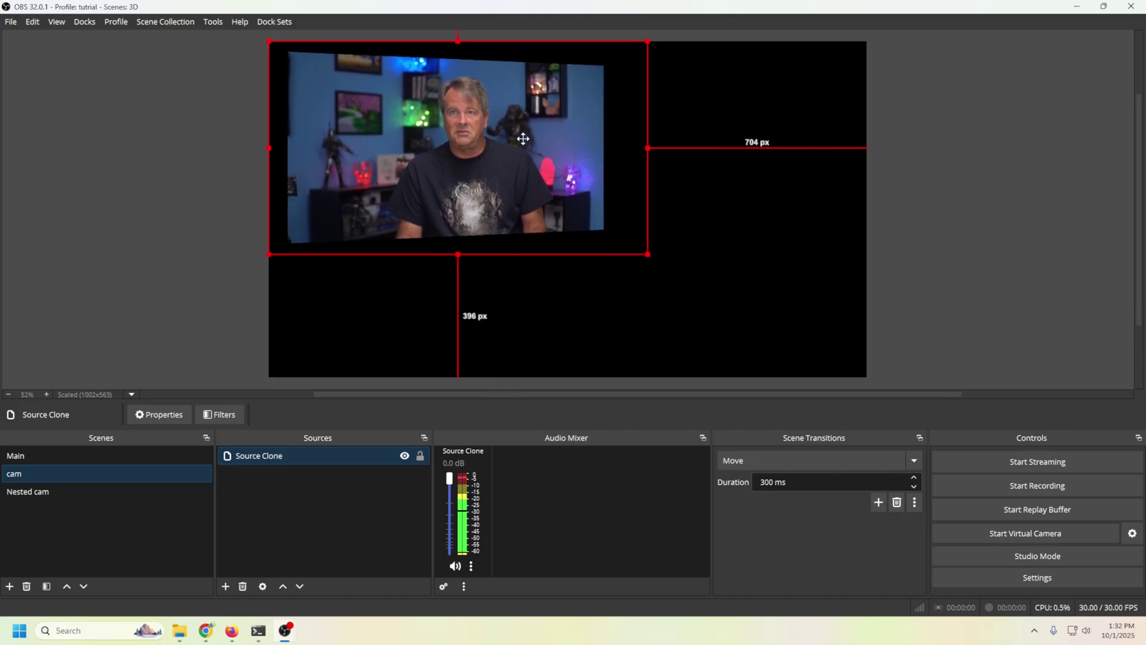
{"action": "left_click", "coordinate": [93, 487]}
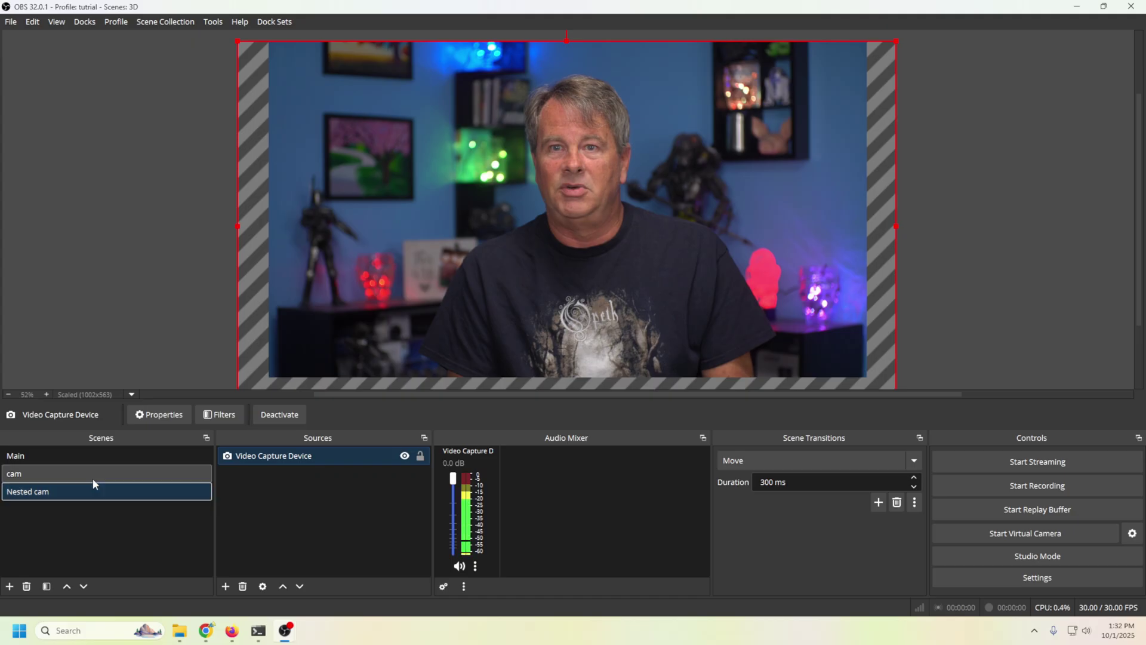
{"action": "left_click", "coordinate": [92, 477]}
{"action": "left_click", "coordinate": [99, 456]}
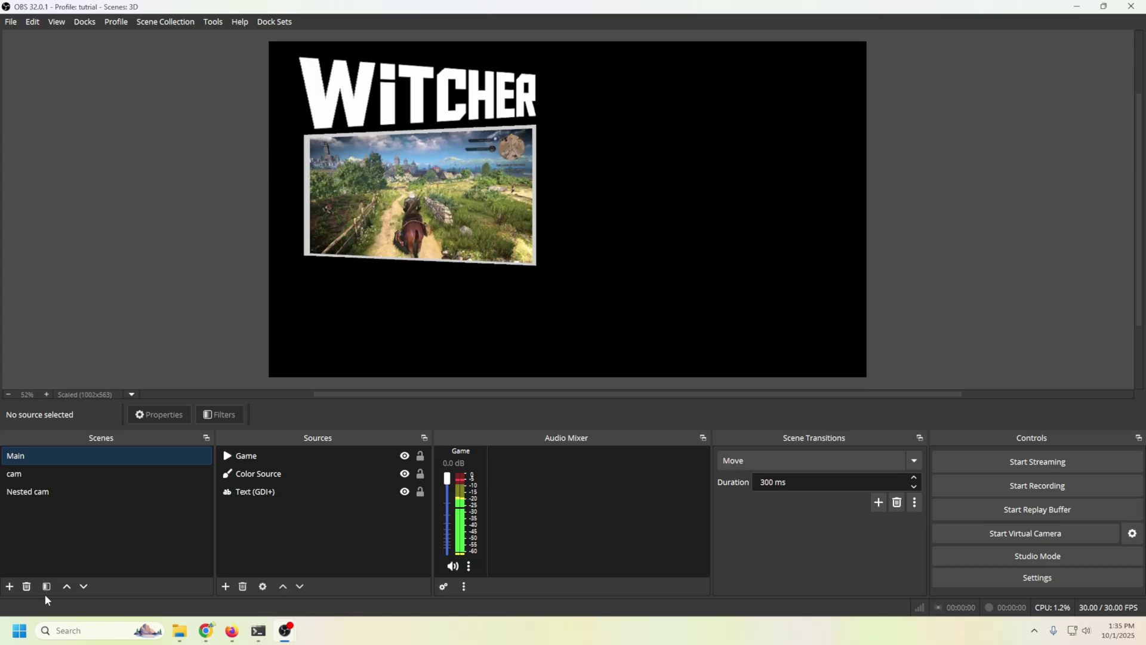
Start a new scene and begin naming it Main 2.
{"action": "left_click", "coordinate": [9, 587]}
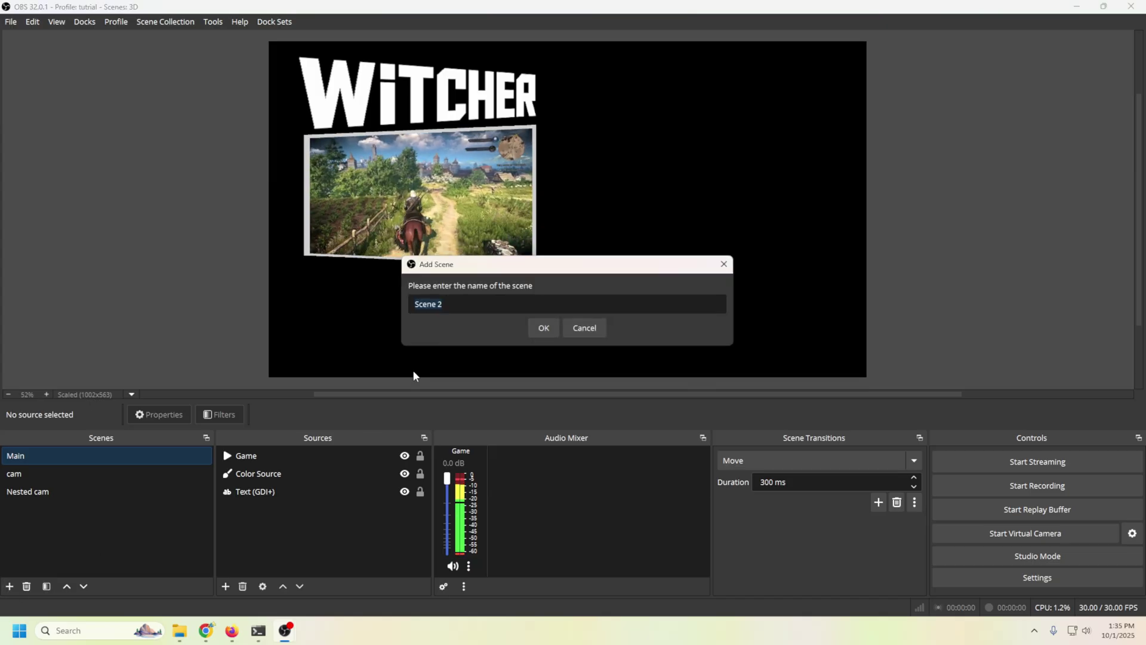
{"action": "type", "text": "M"}
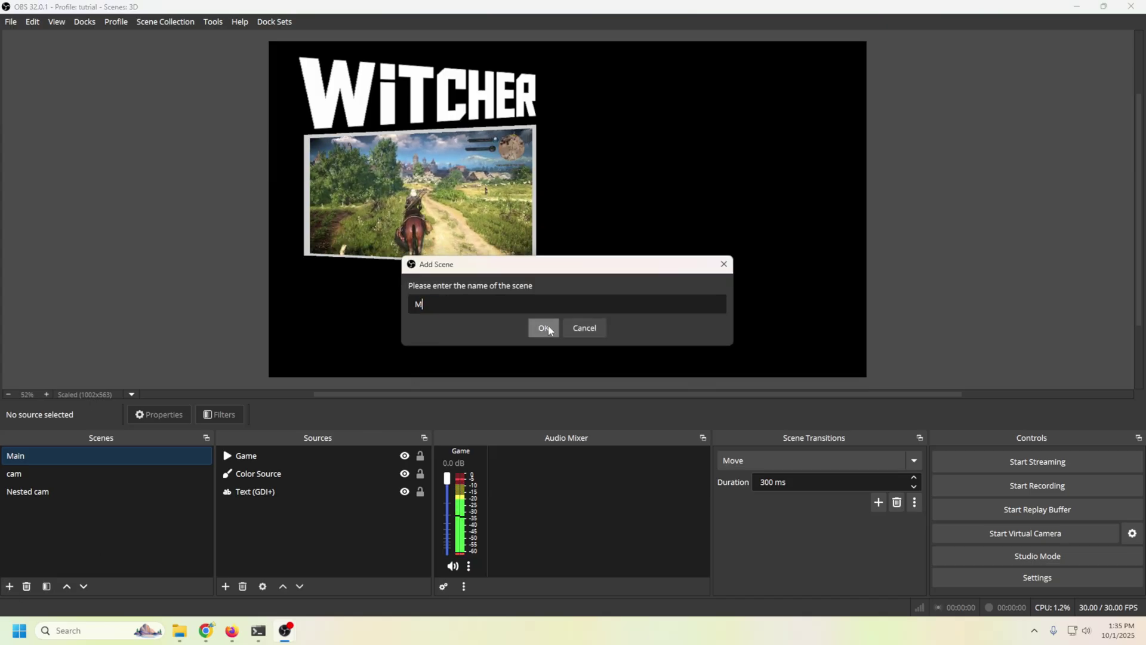
{"action": "type", "text": "ai"}
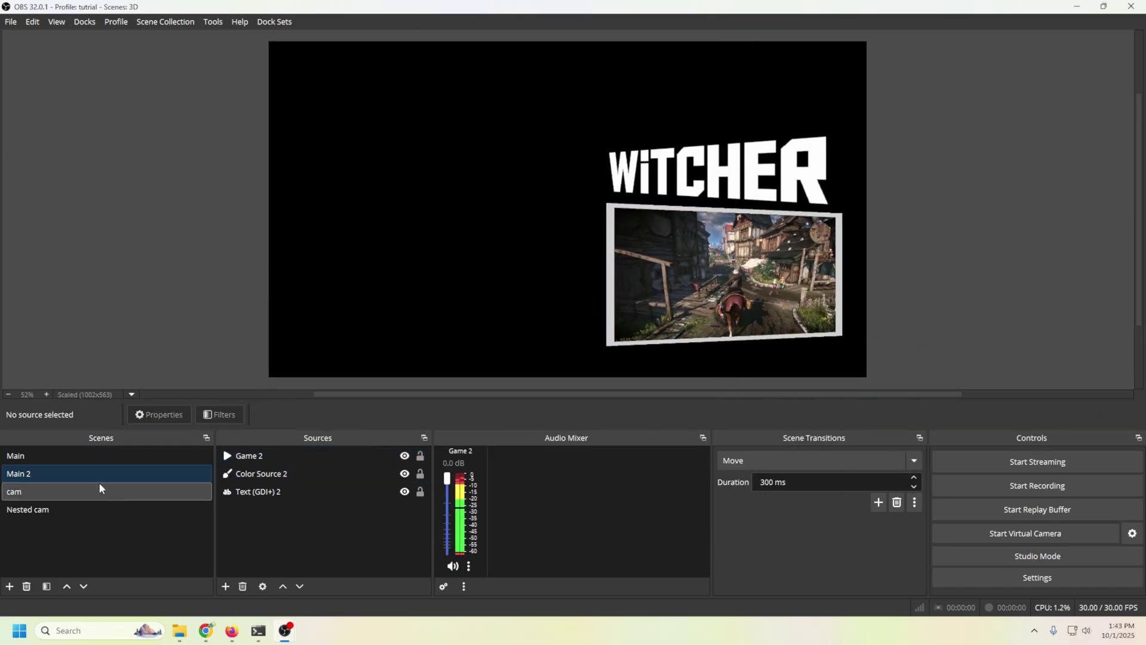
{"action": "left_click", "coordinate": [88, 457]}
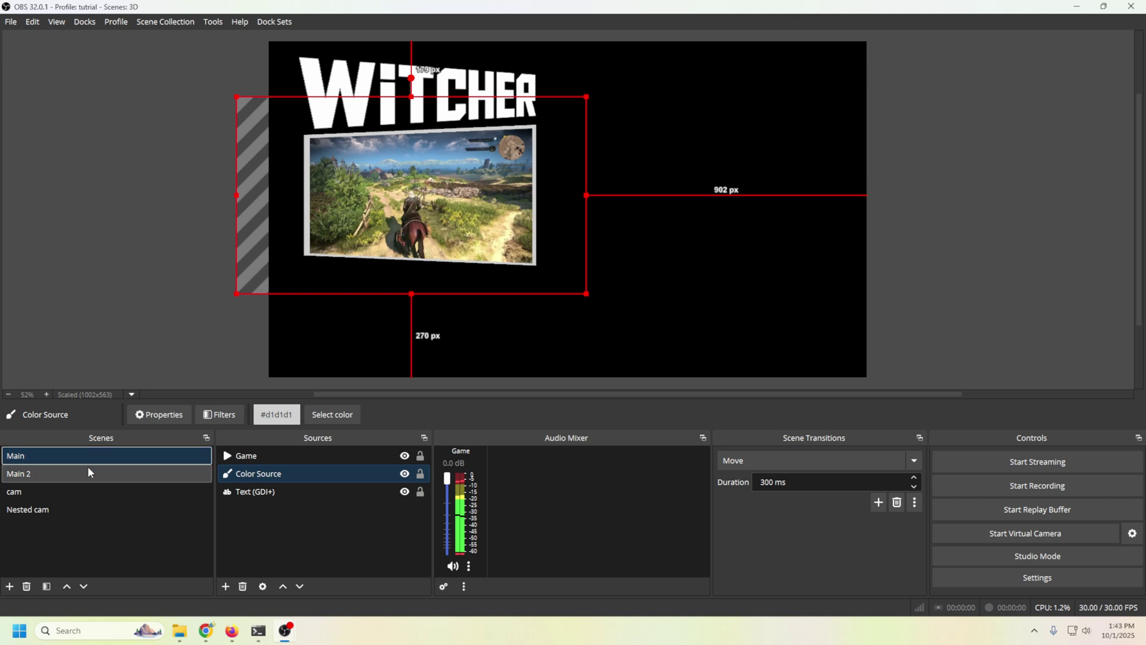
{"action": "left_click", "coordinate": [88, 468]}
{"action": "left_click", "coordinate": [94, 461]}
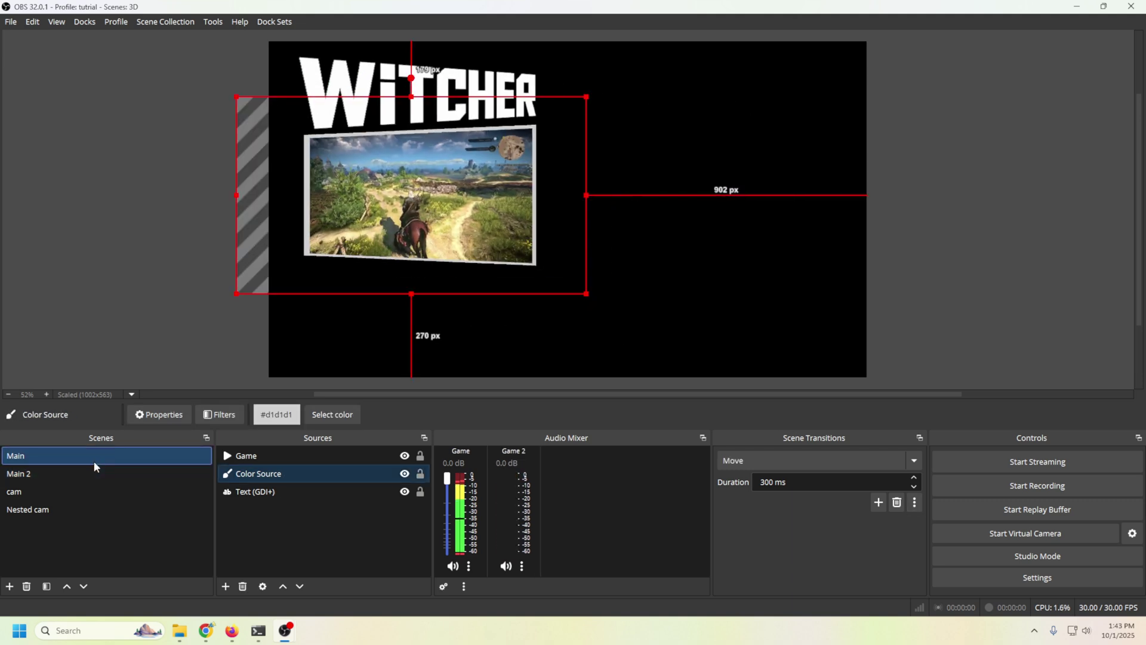
{"action": "left_click", "coordinate": [95, 471]}
{"action": "left_click", "coordinate": [105, 455]}
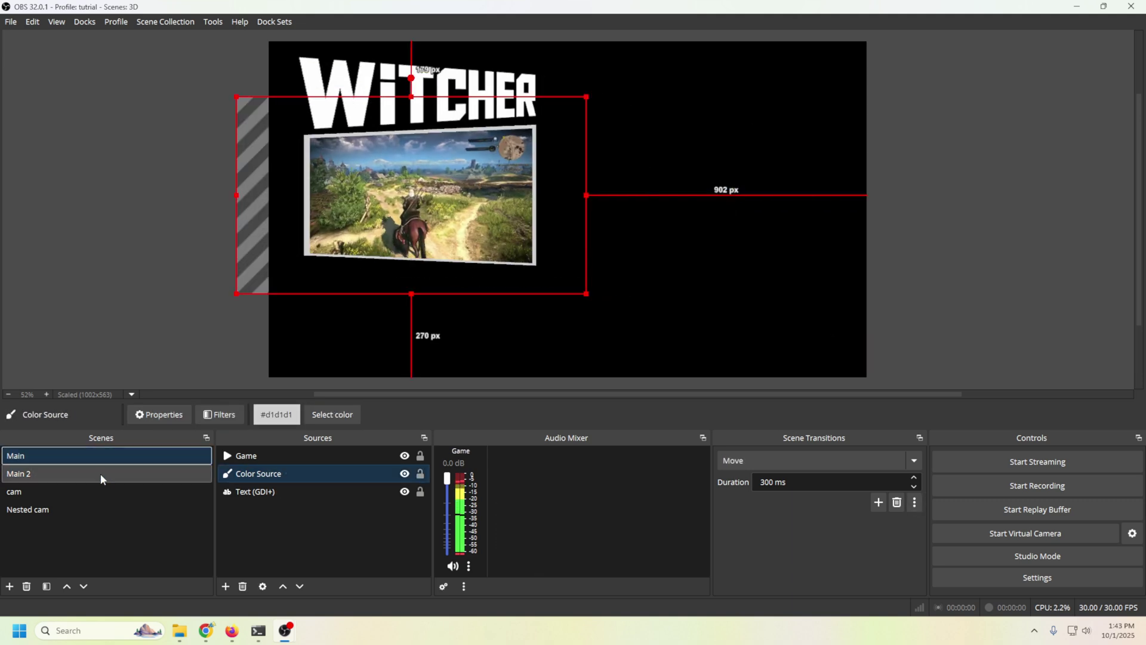
{"action": "left_click", "coordinate": [100, 478]}
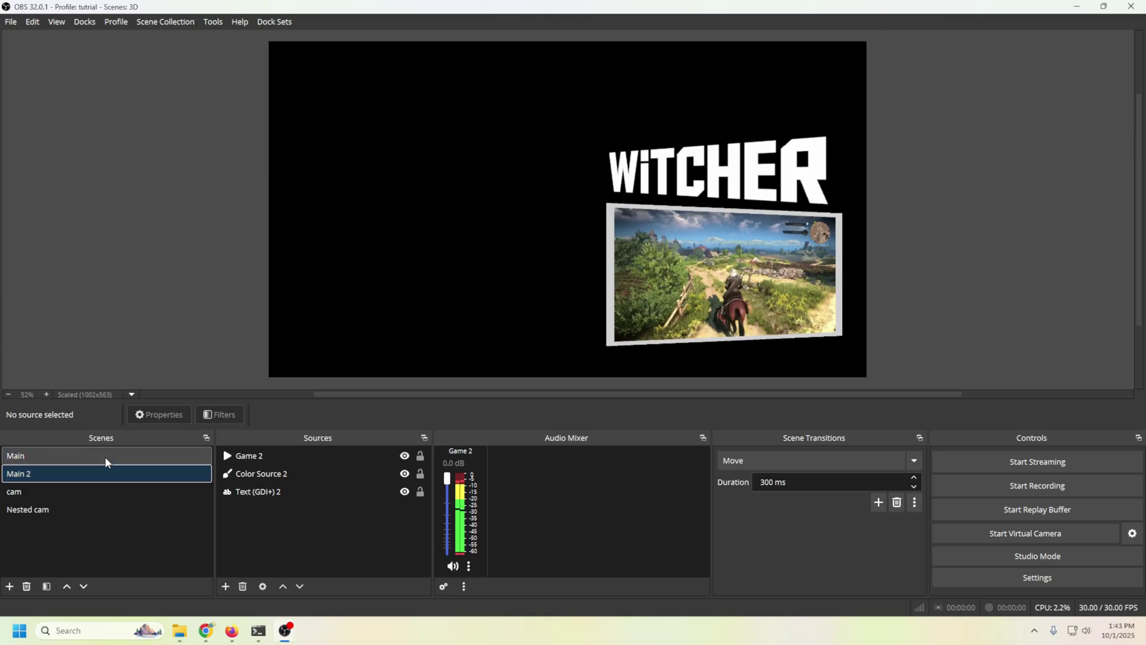
{"action": "left_click", "coordinate": [105, 456]}
{"action": "left_click", "coordinate": [102, 479]}
{"action": "left_click", "coordinate": [106, 461]}
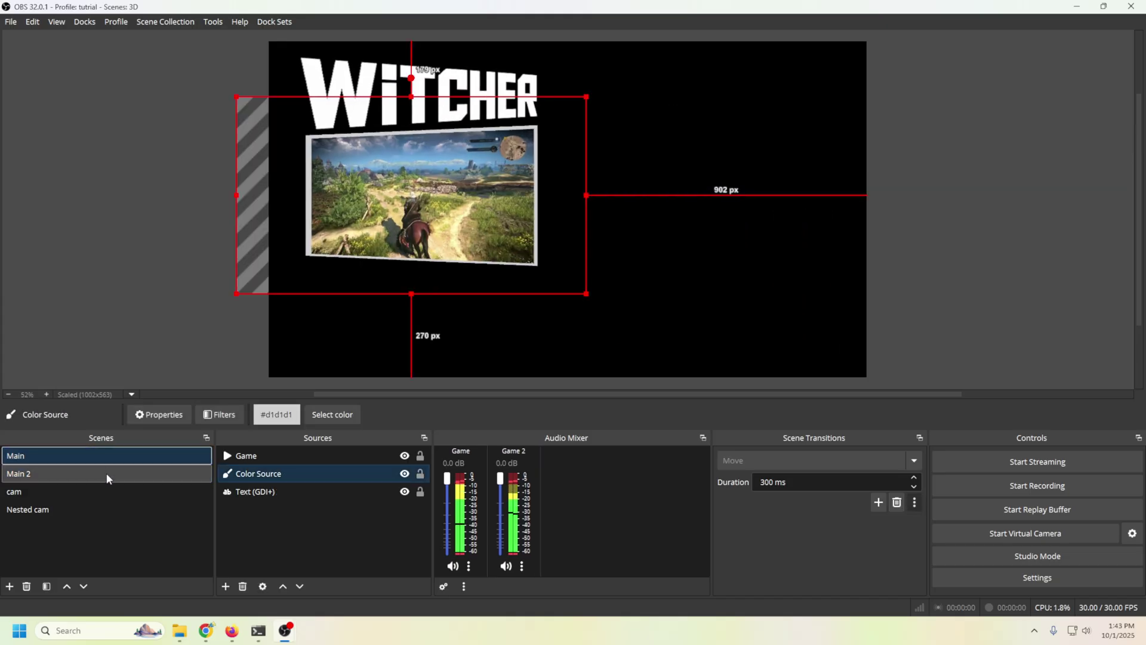
{"action": "left_click", "coordinate": [107, 470]}
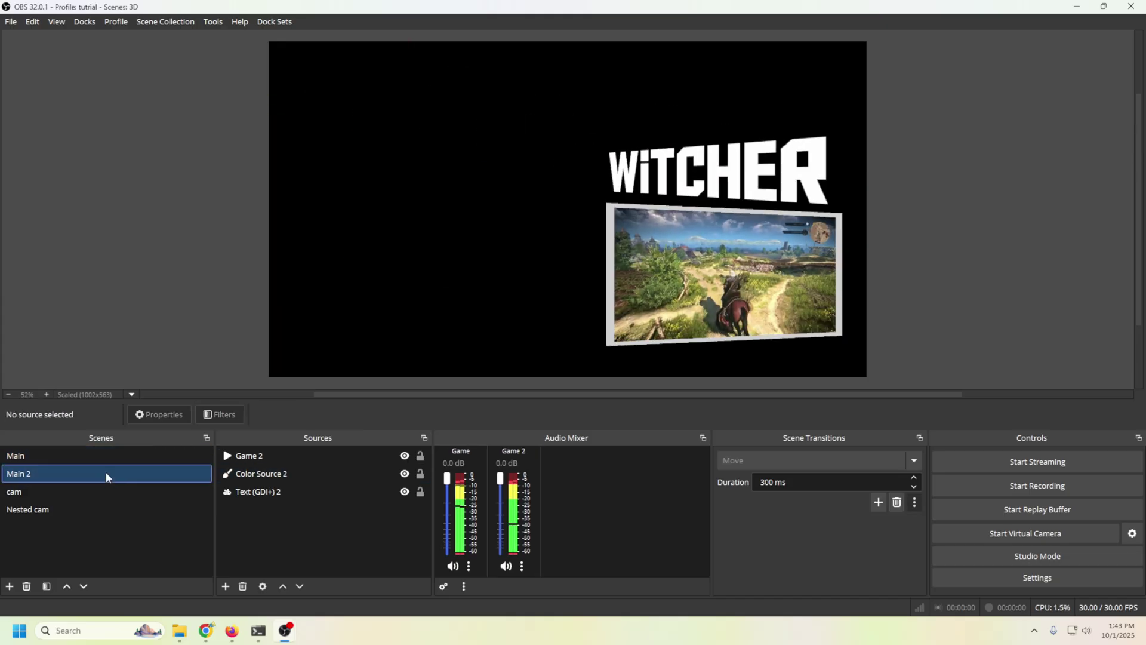
{"action": "left_click", "coordinate": [109, 461]}
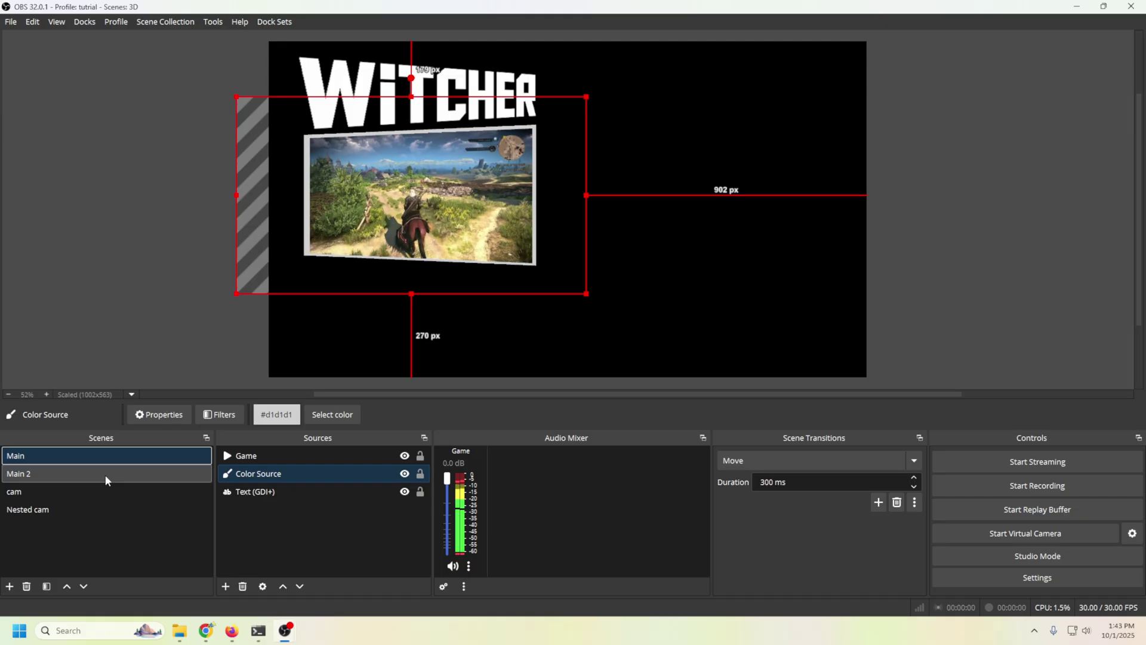
{"action": "left_click", "coordinate": [72, 488]}
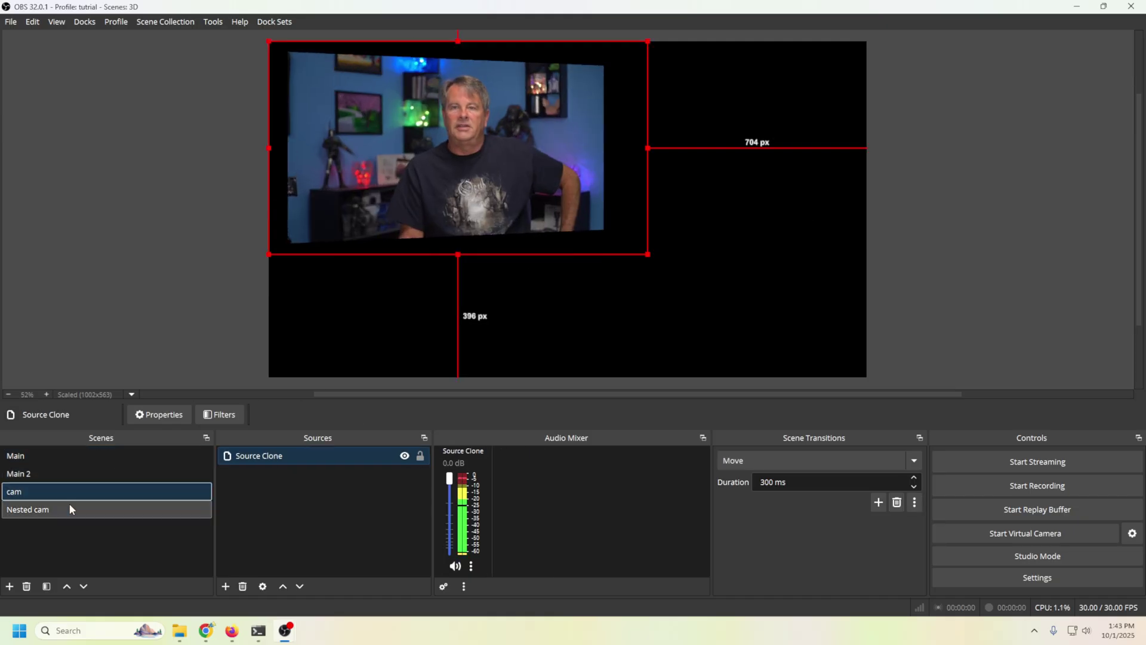
{"action": "left_click", "coordinate": [69, 508]}
{"action": "left_click", "coordinate": [70, 493]}
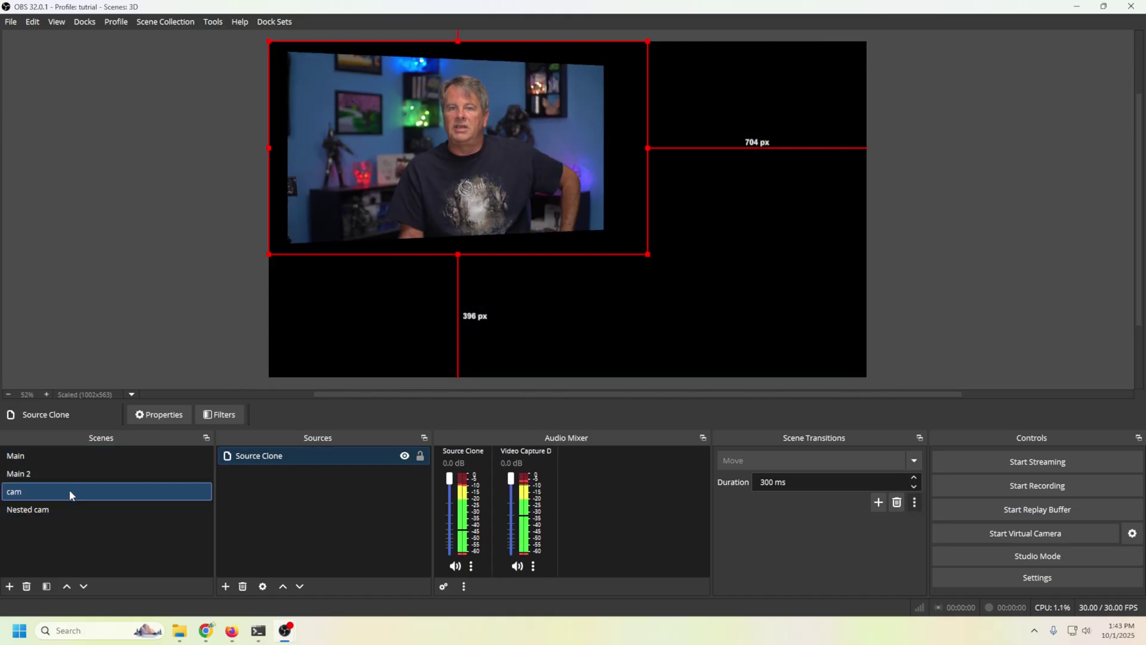
{"action": "left_click", "coordinate": [65, 475]}
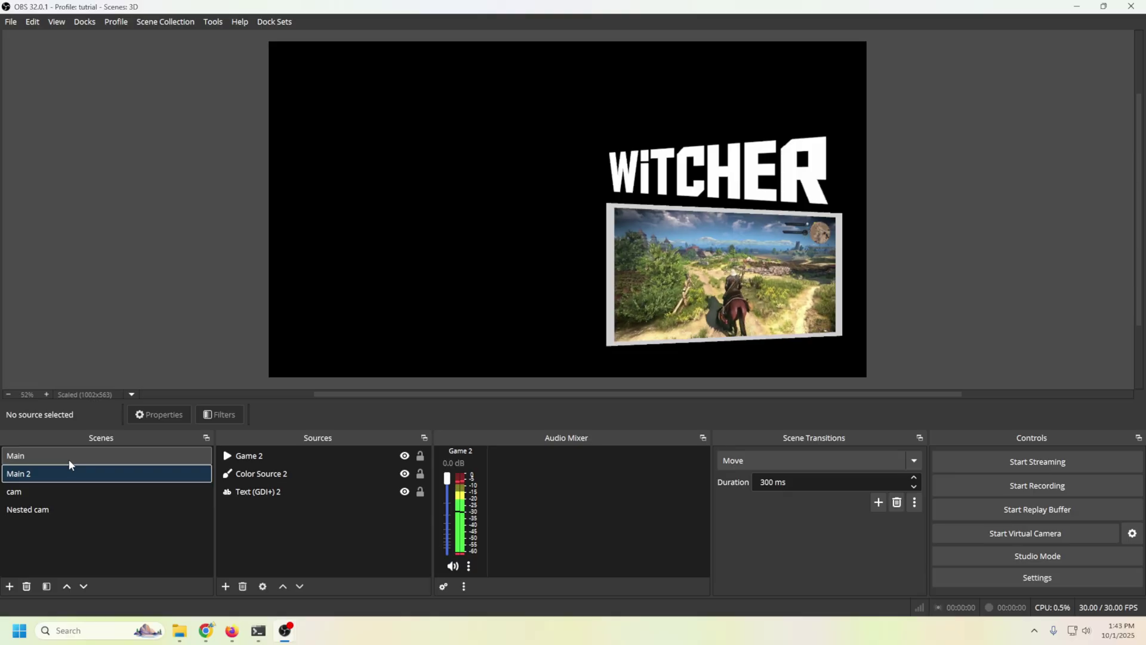
{"action": "left_click", "coordinate": [71, 454]}
{"action": "left_click", "coordinate": [65, 474]}
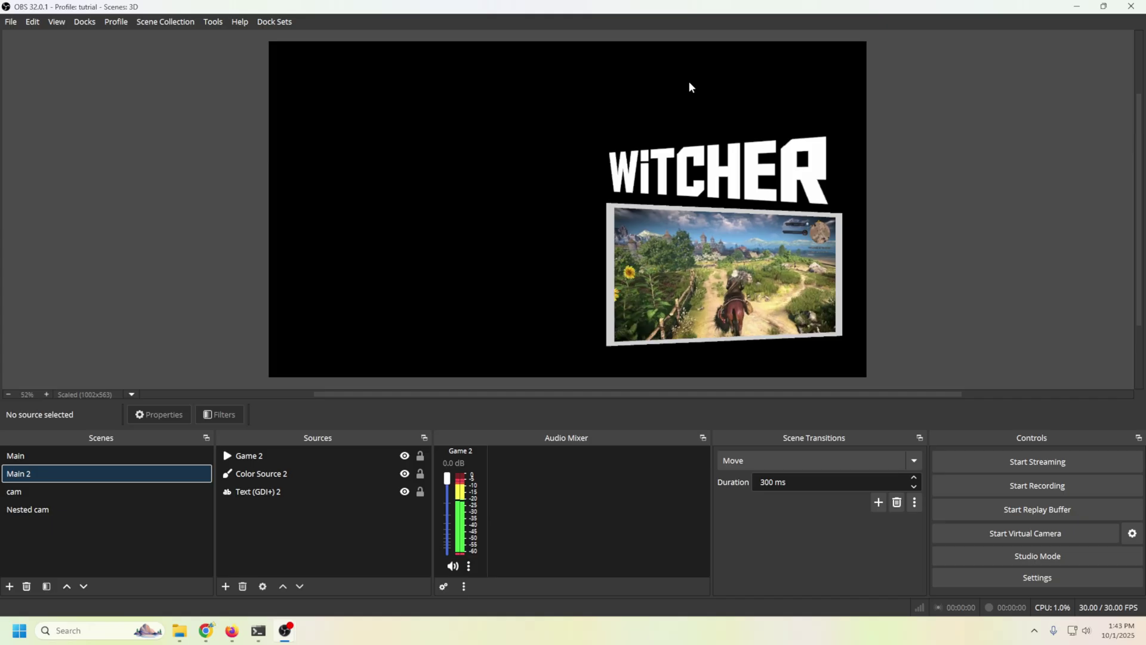
{"action": "left_click", "coordinate": [41, 456]}
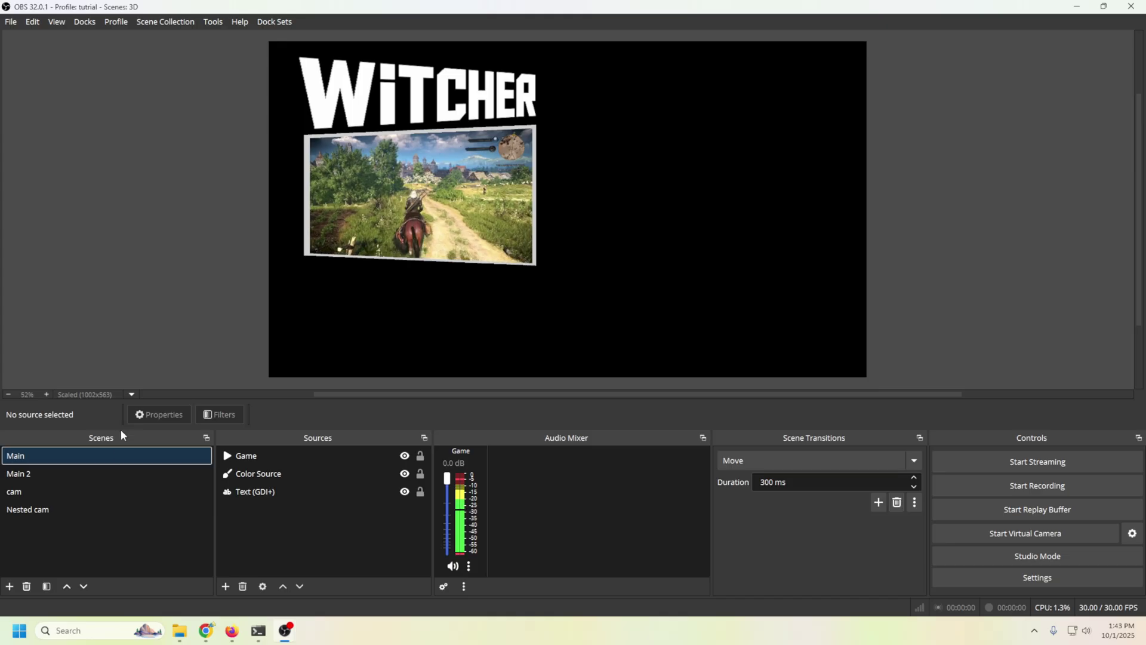
Preview the Move transition by switching to Main 2 and back to Main.
{"action": "left_click", "coordinate": [103, 475]}
{"action": "left_click", "coordinate": [103, 456]}
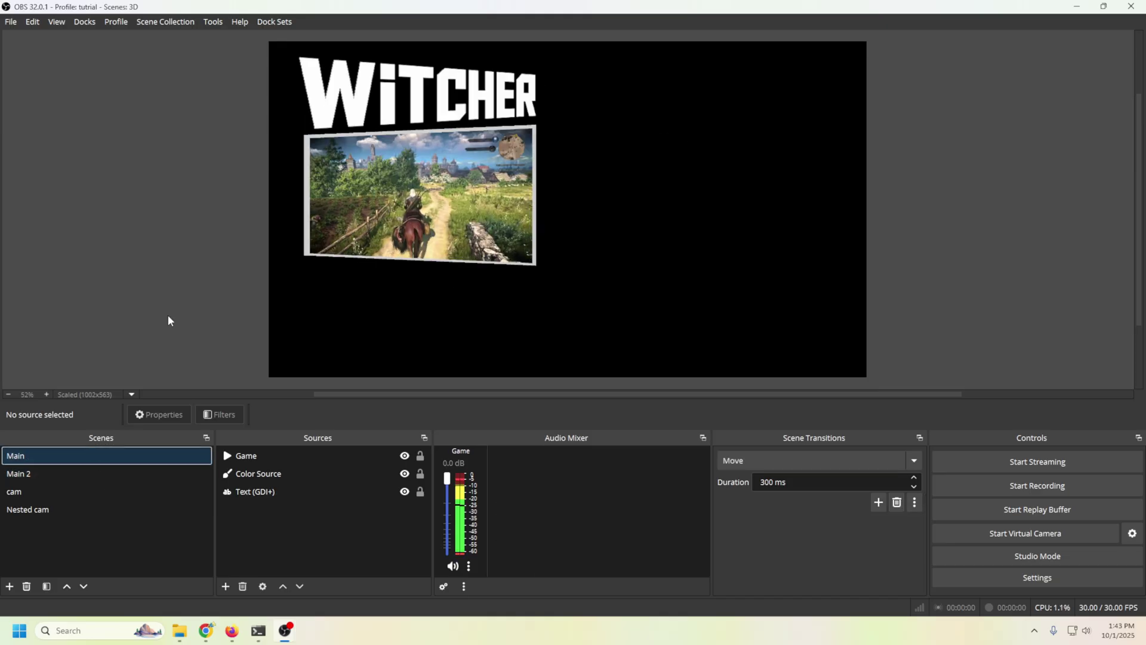